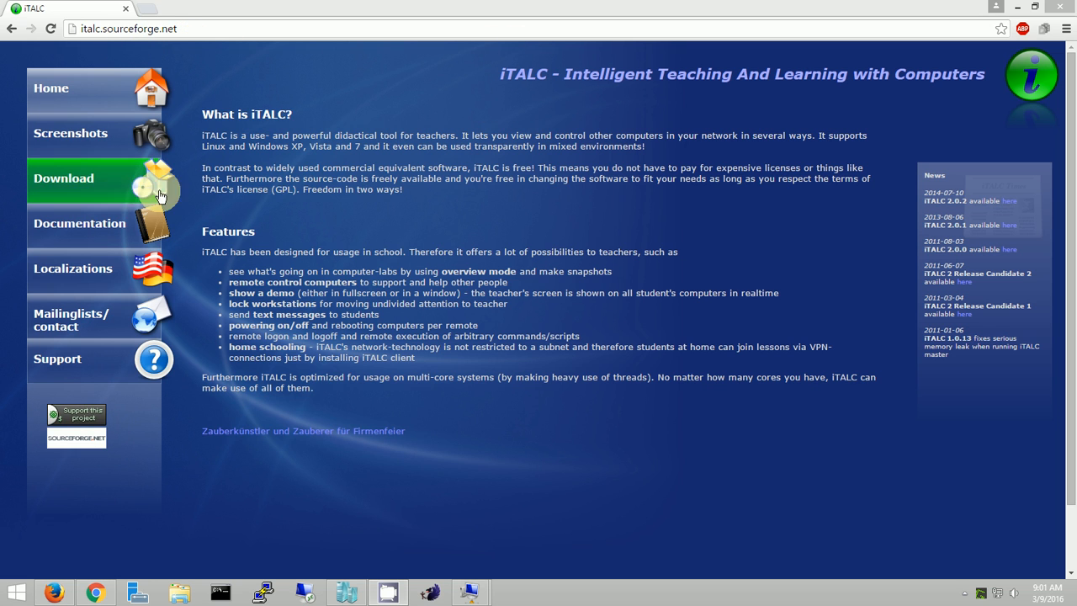
Download italc-2.0.2-win64-setup.exe from the 2.0.2 folder of the official iTALC builds on SourceForge.
{"action": "left_click", "coordinate": [77, 186]}
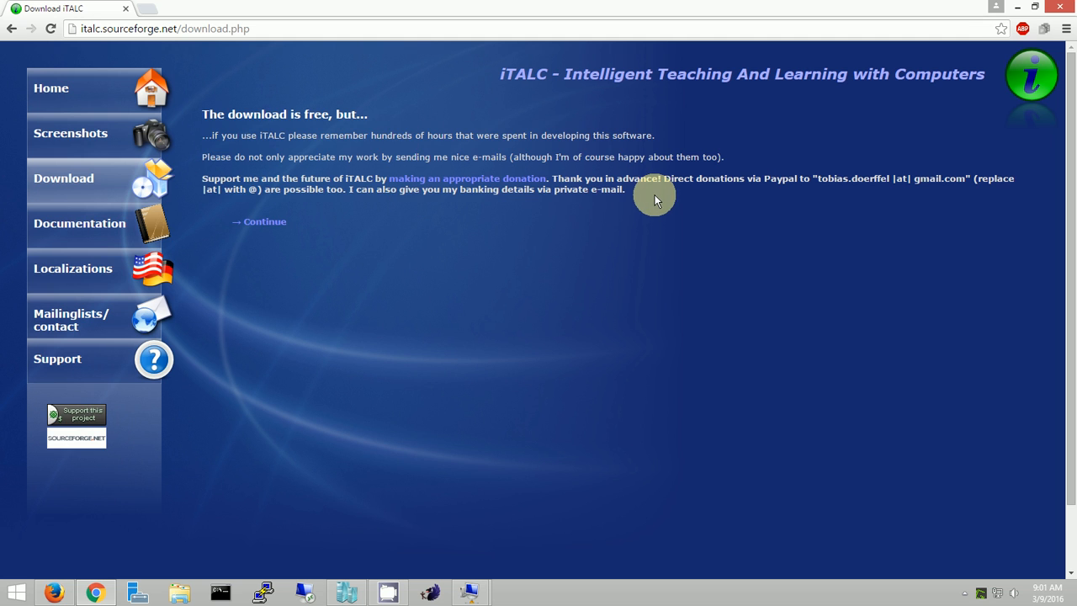
{"action": "left_click", "coordinate": [273, 227]}
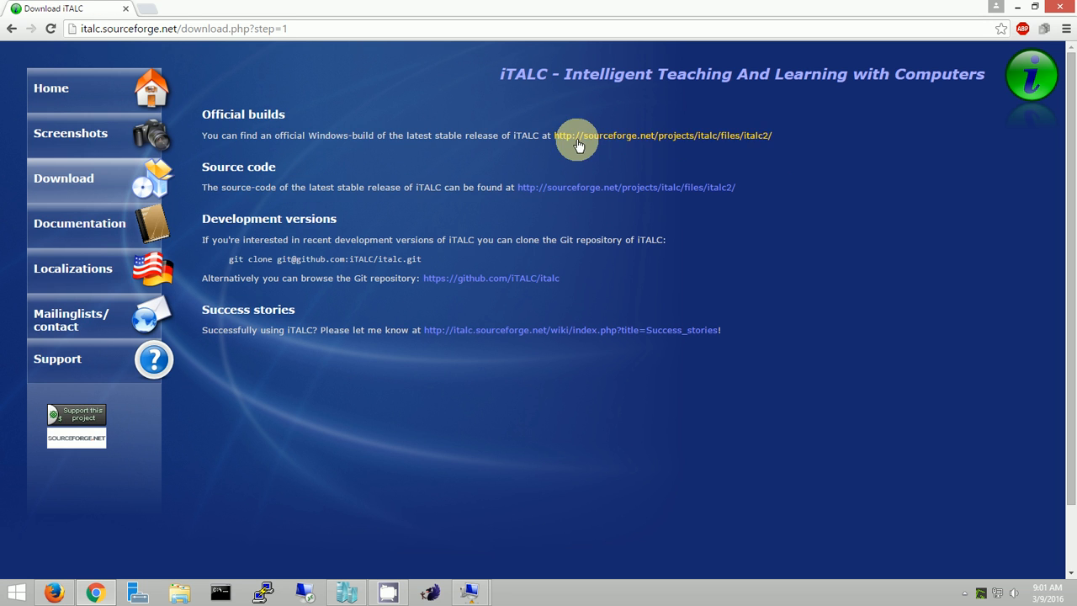
{"action": "left_click", "coordinate": [633, 137]}
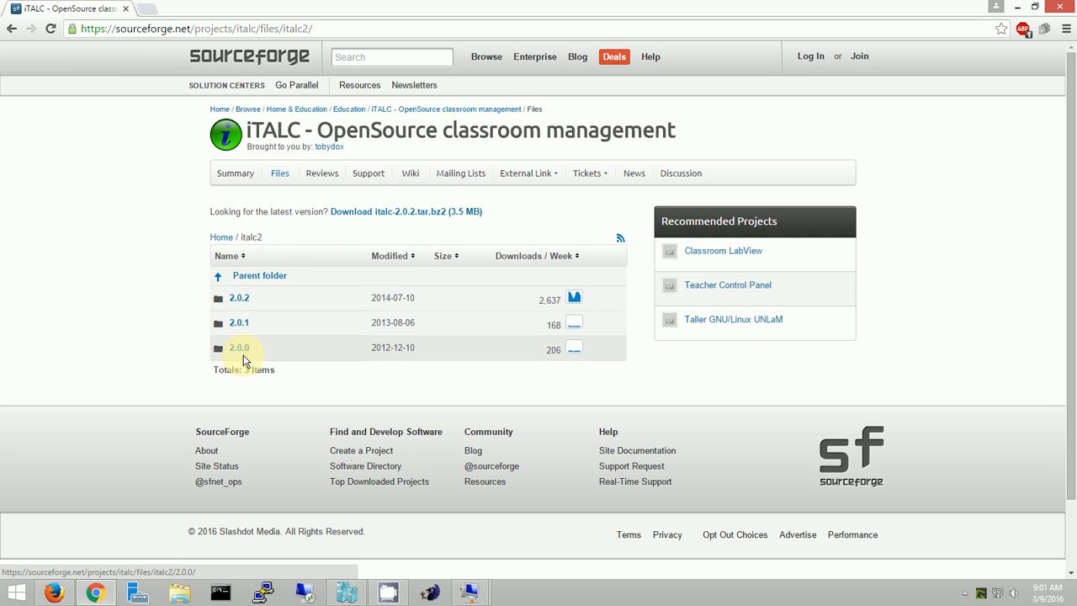
{"action": "left_click", "coordinate": [243, 303]}
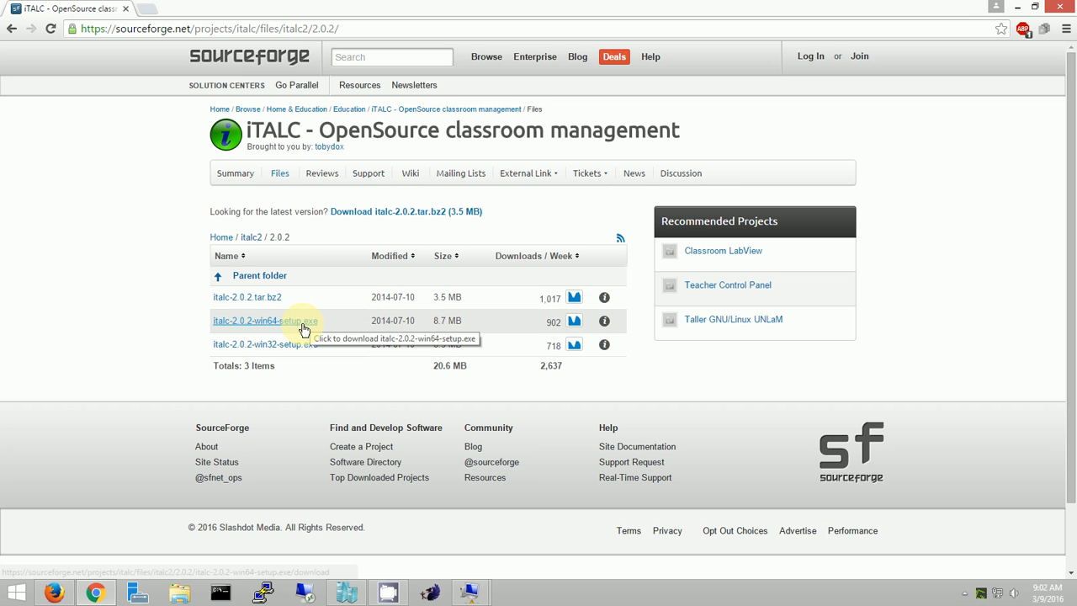
{"action": "left_click", "coordinate": [302, 325]}
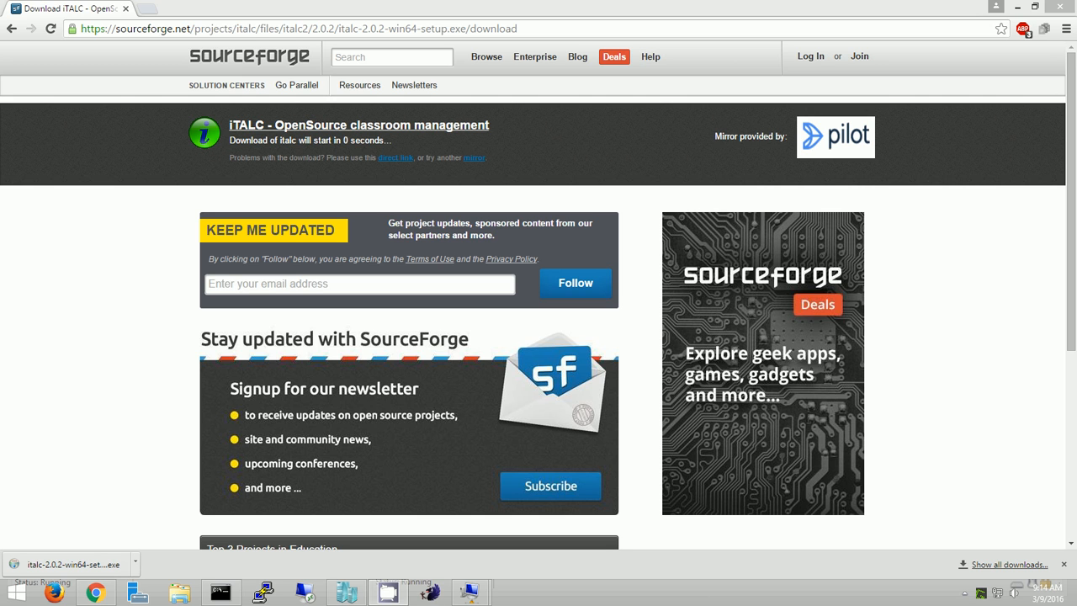
Switch to the Server1 virtual machine and launch the italc-2.0.2-win64-setup installer, allowing the file to run.
{"action": "left_click", "coordinate": [1017, 8]}
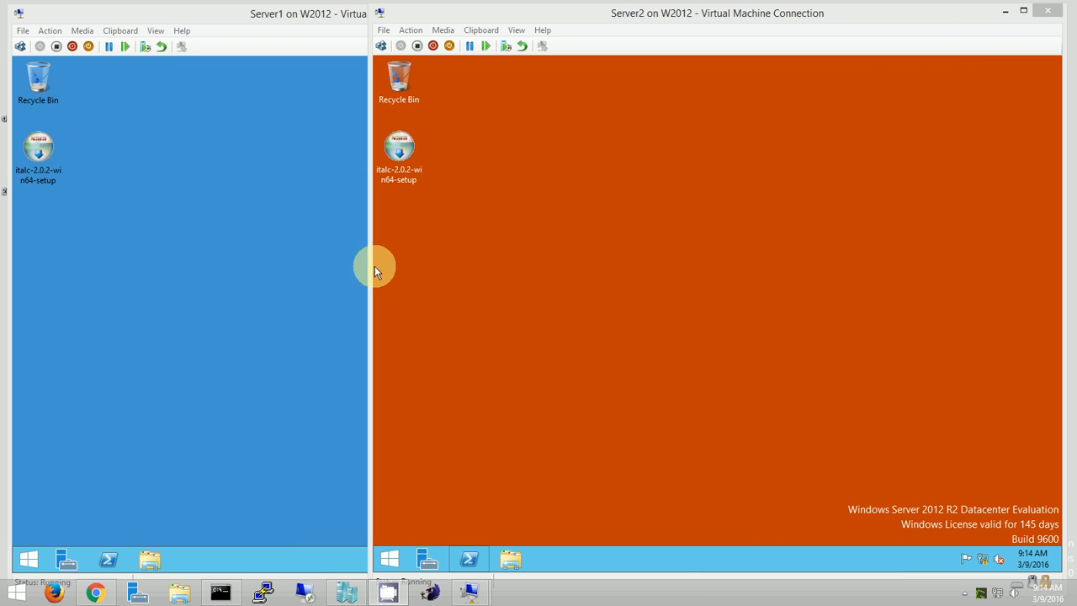
{"action": "left_click", "coordinate": [277, 294]}
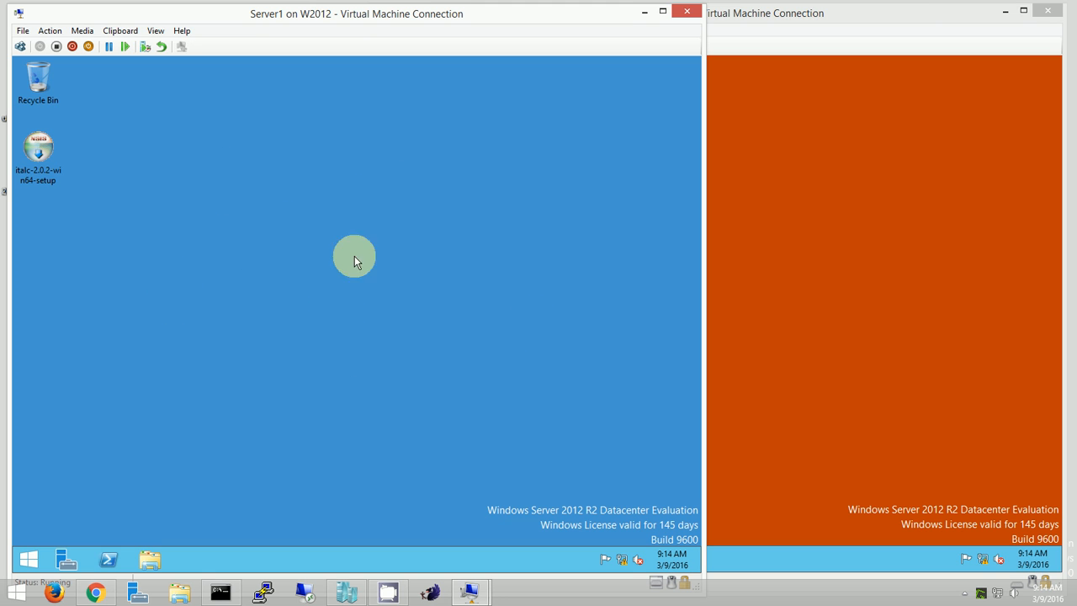
{"action": "left_click", "coordinate": [838, 209]}
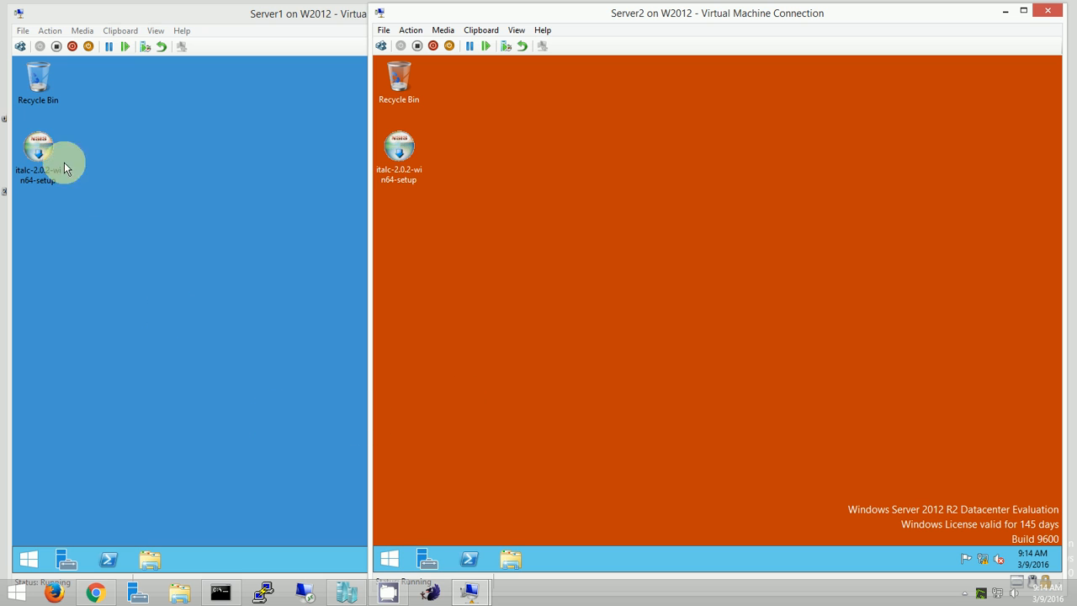
{"action": "left_click", "coordinate": [186, 262]}
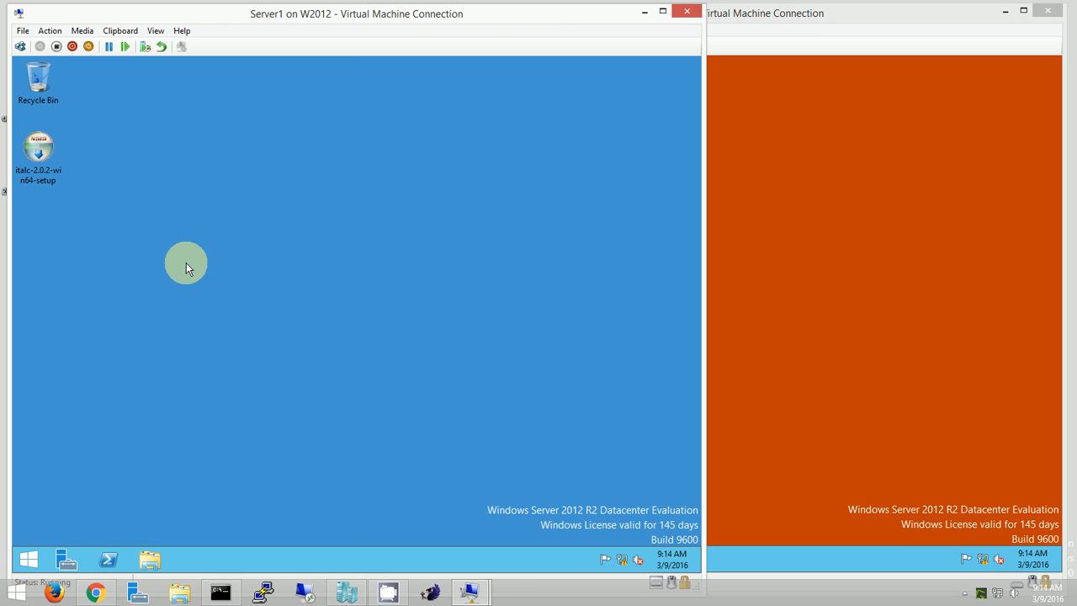
{"action": "double_click", "coordinate": [37, 149]}
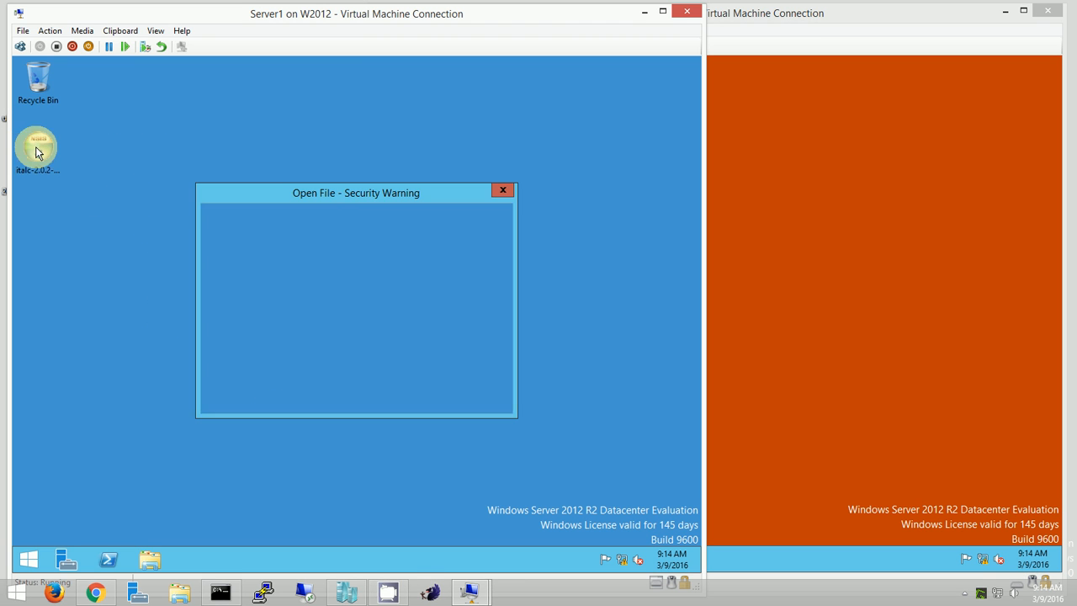
{"action": "left_click", "coordinate": [419, 322]}
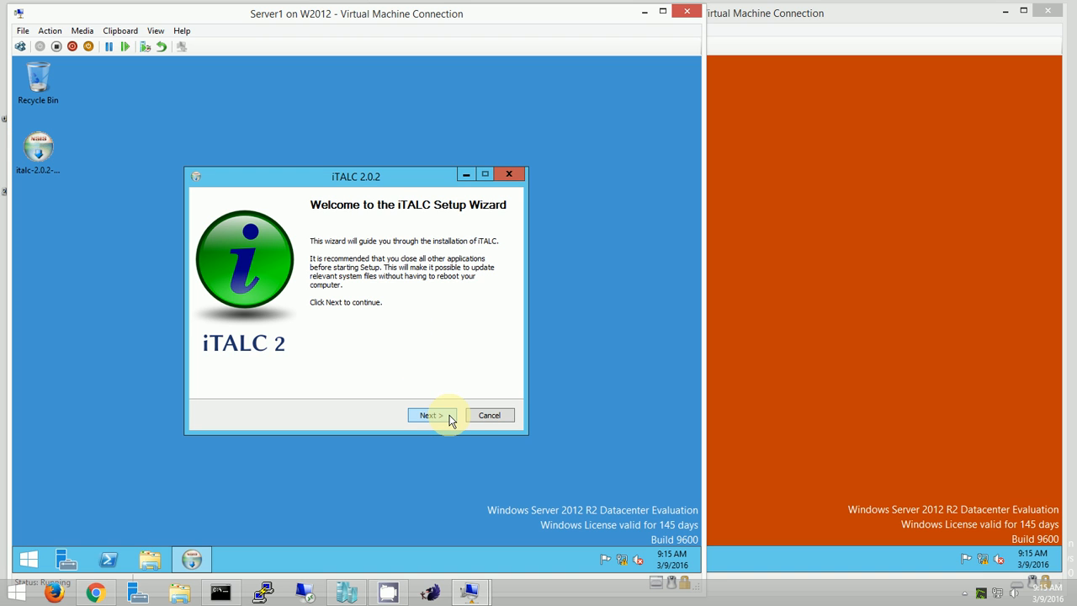
Install iTALC on Server1 in C:\Program Files\iTALC with the iTALC Service and iTALC Master components, and run the Management Console on finishing.
{"action": "left_click", "coordinate": [895, 306]}
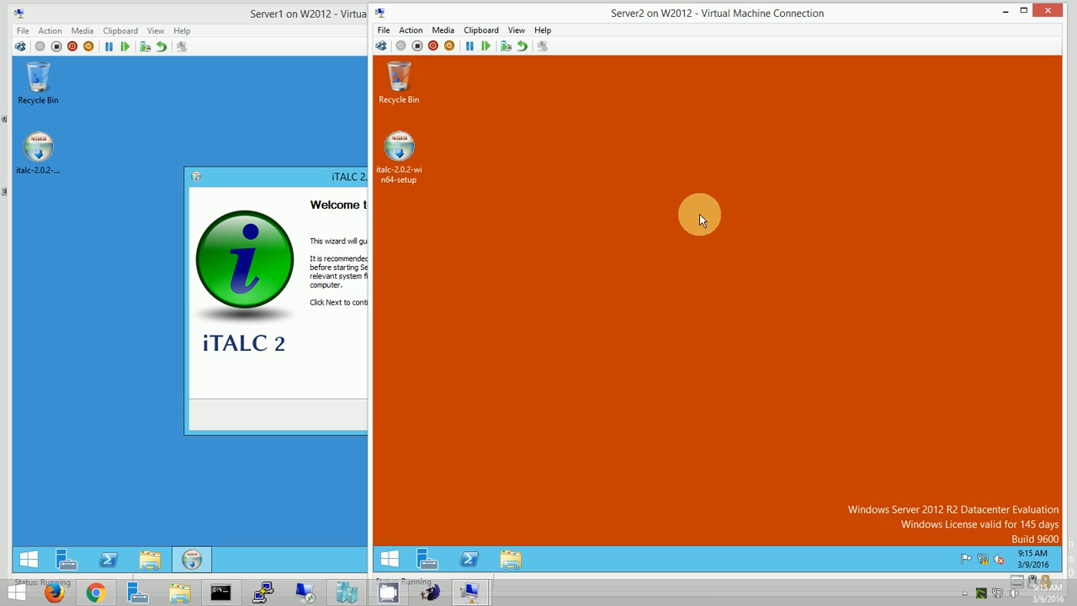
{"action": "left_click", "coordinate": [258, 184]}
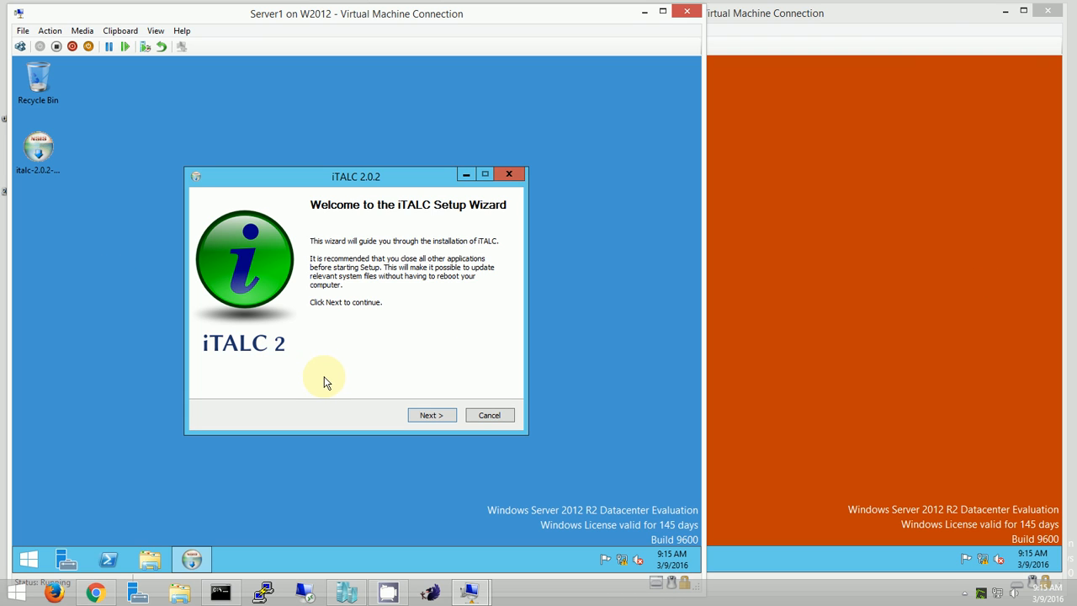
{"action": "left_click", "coordinate": [443, 417]}
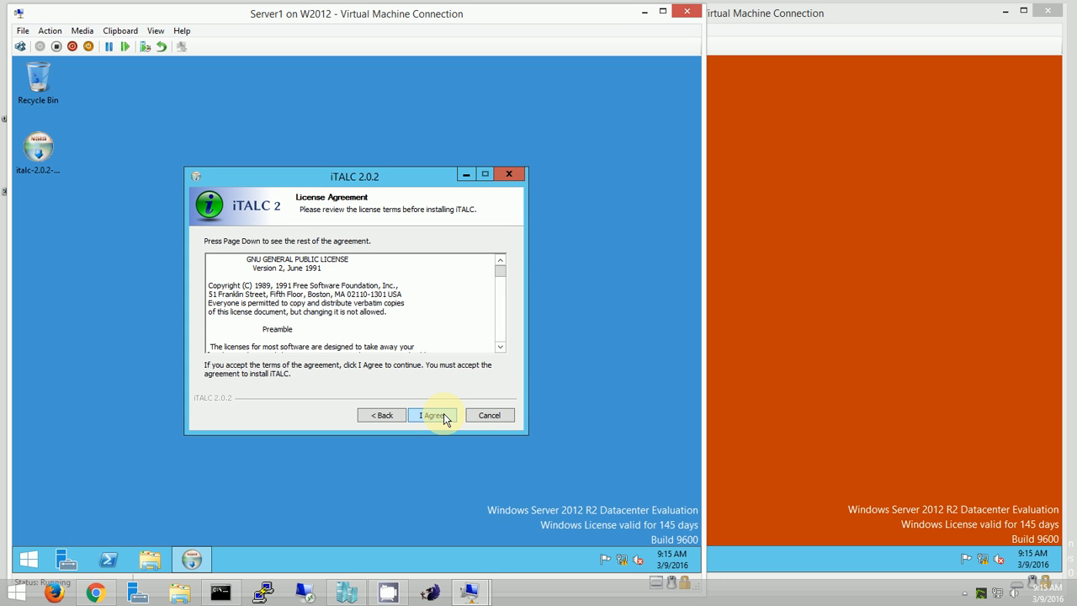
{"action": "left_click", "coordinate": [443, 415]}
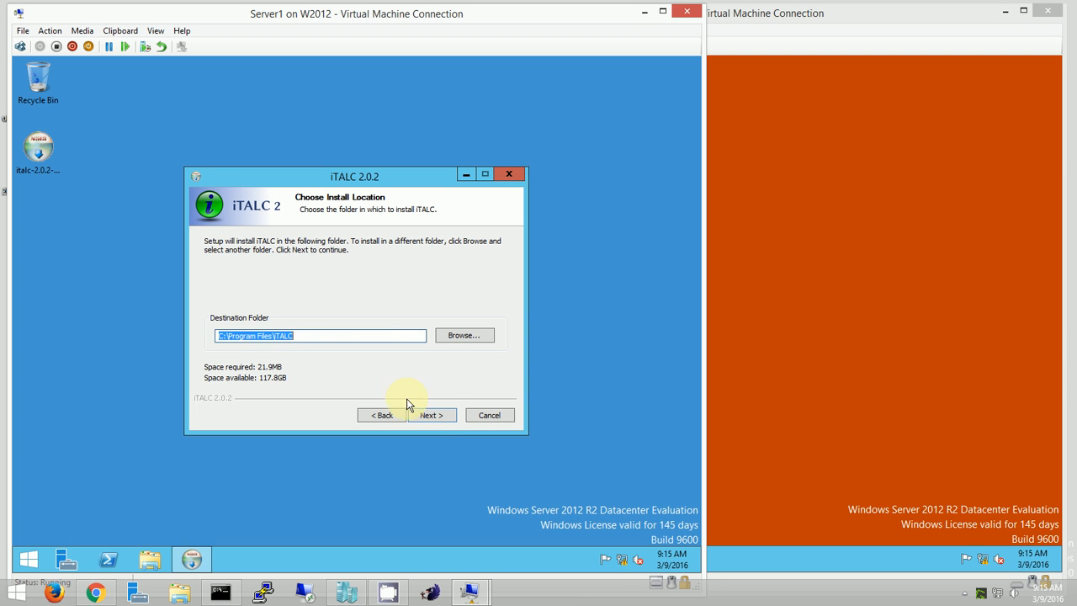
{"action": "left_click", "coordinate": [446, 417]}
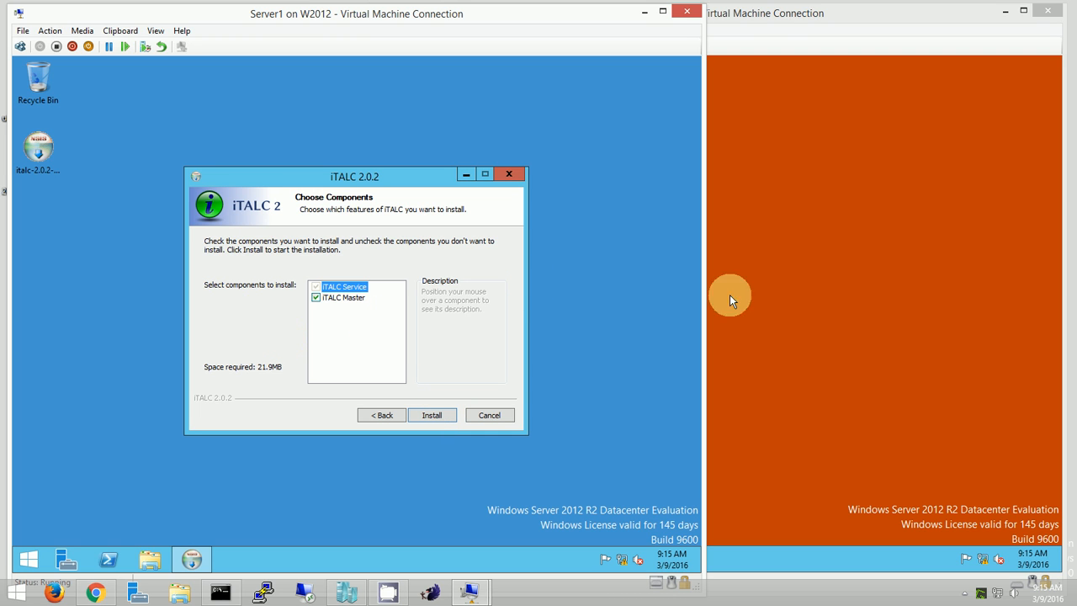
{"action": "left_click", "coordinate": [352, 301]}
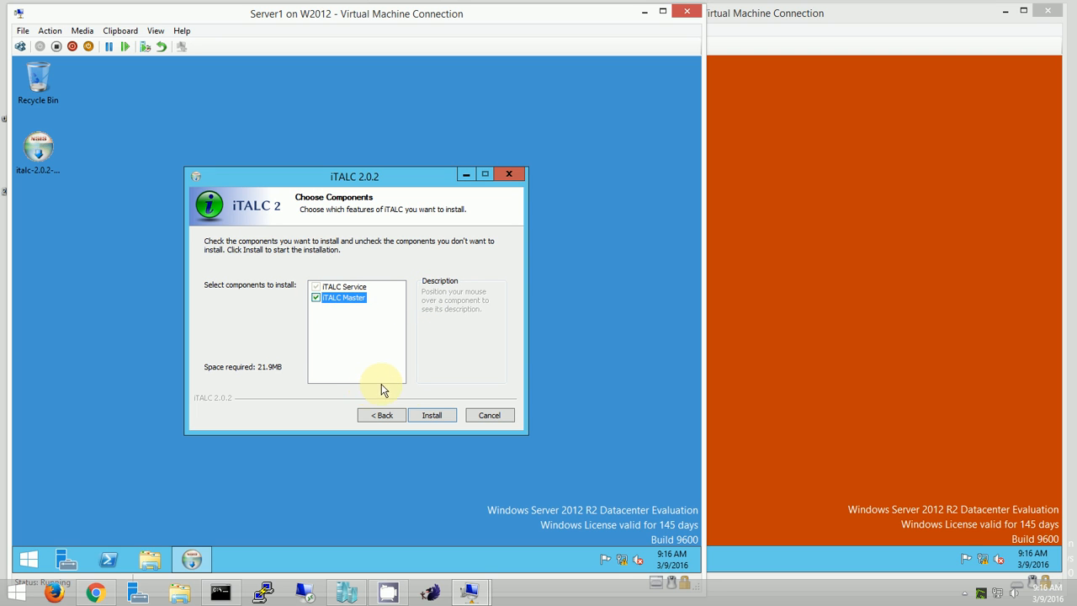
{"action": "left_click", "coordinate": [439, 417]}
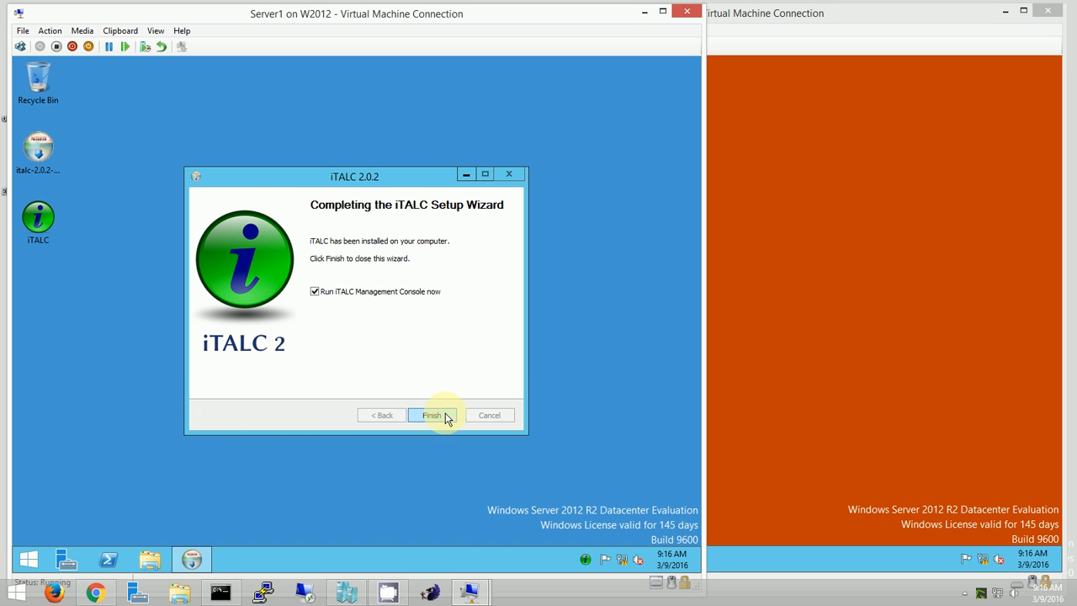
{"action": "left_click", "coordinate": [445, 417]}
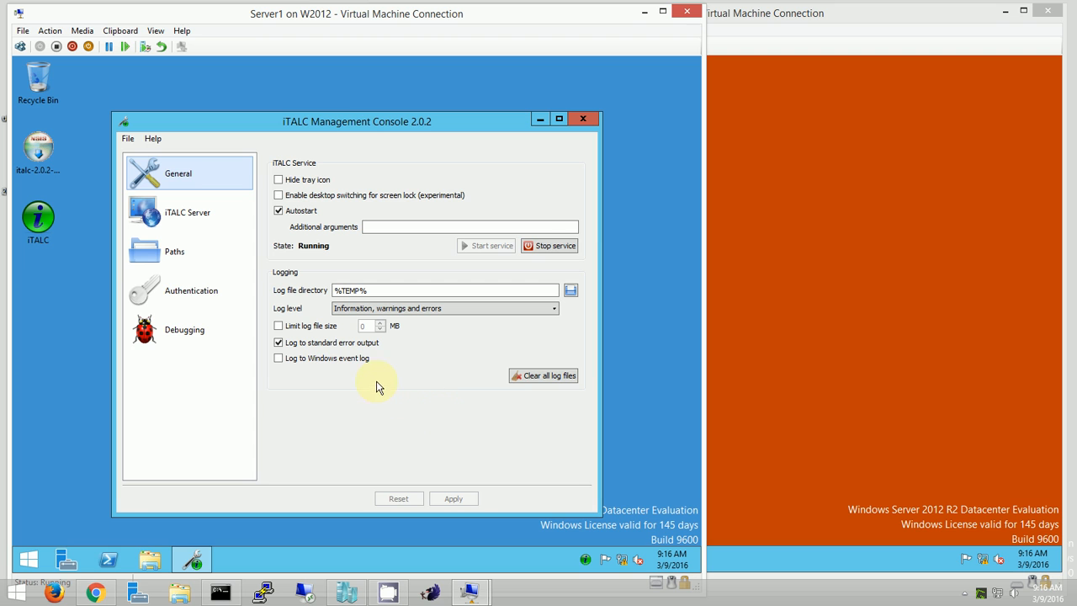
Disable ACL-based logon authentication and set the key file assistant to create new master computer access keys for the Teacher role.
{"action": "left_click", "coordinate": [198, 295]}
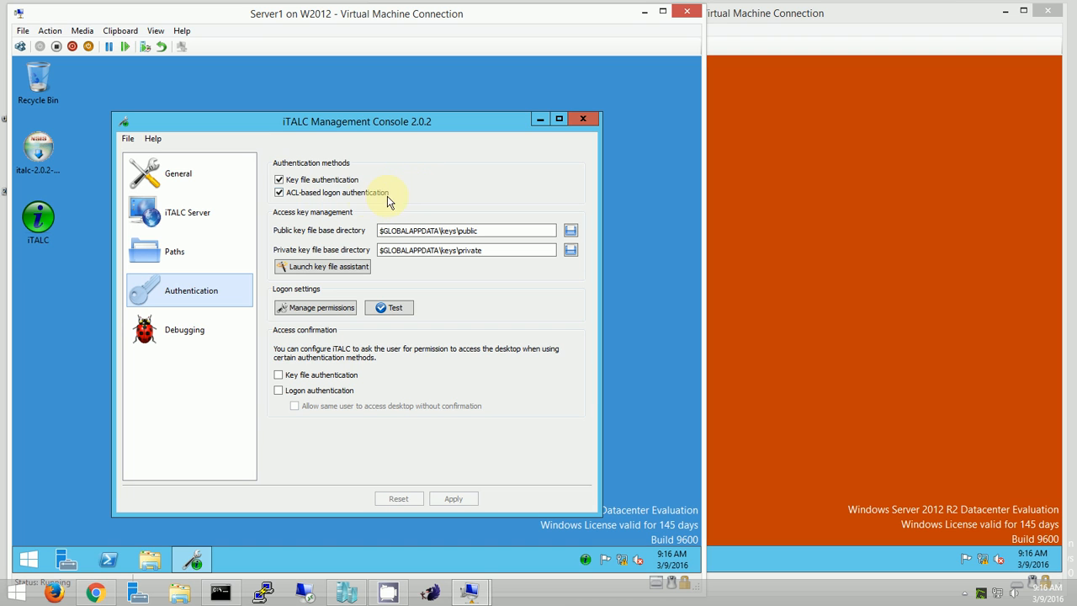
{"action": "left_click", "coordinate": [279, 193]}
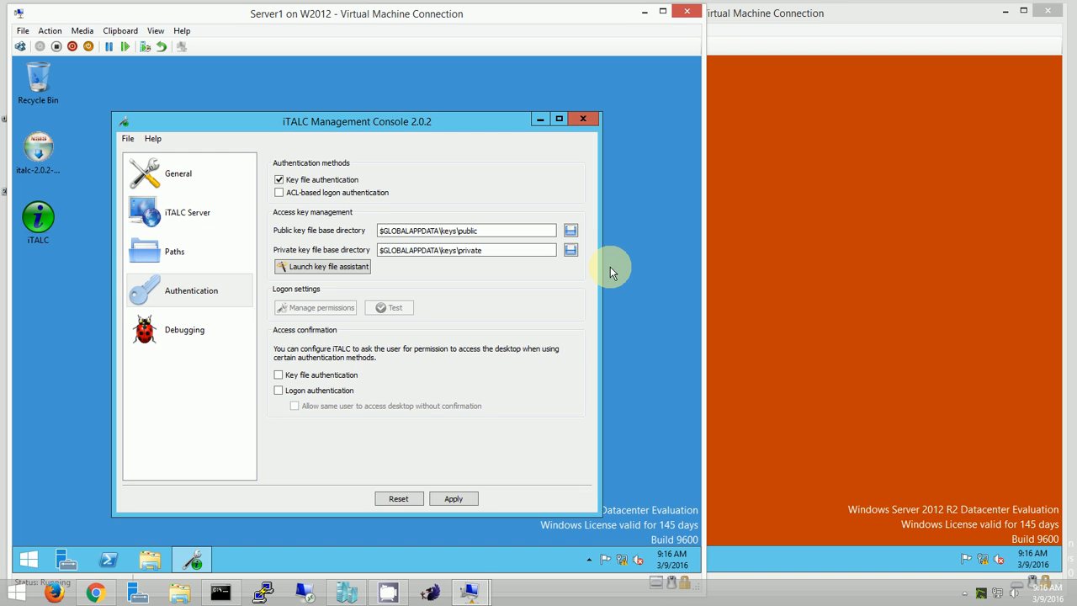
{"action": "left_click", "coordinate": [352, 269]}
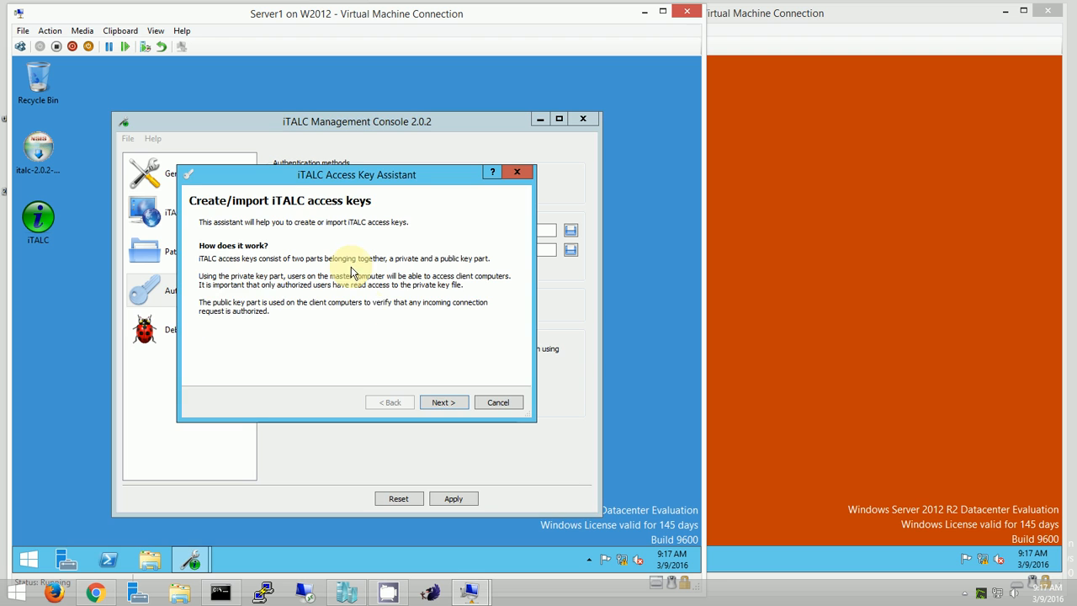
{"action": "left_click", "coordinate": [444, 402]}
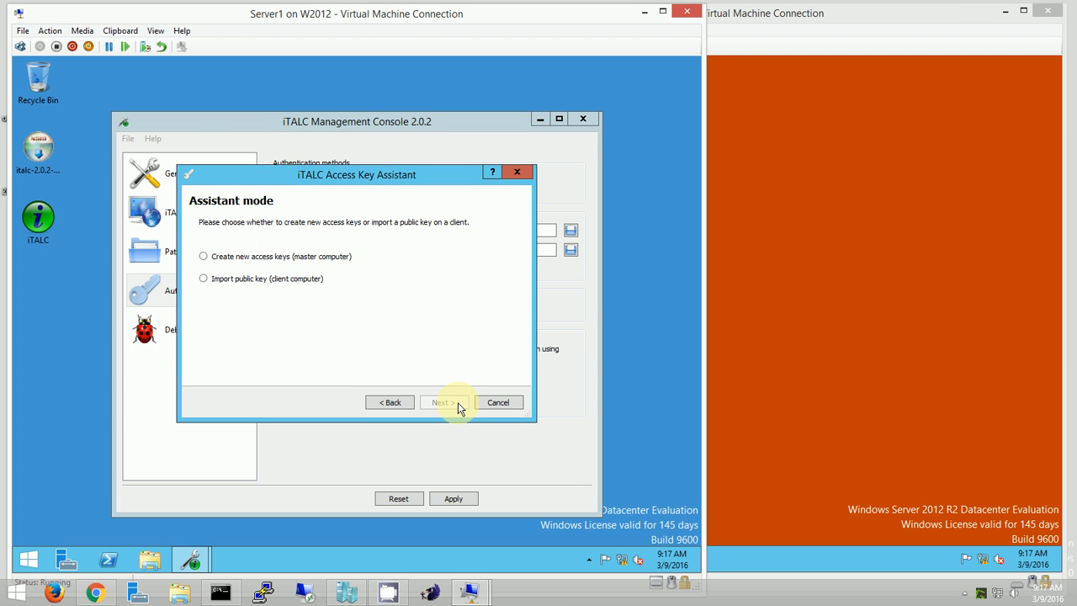
{"action": "left_click", "coordinate": [205, 257]}
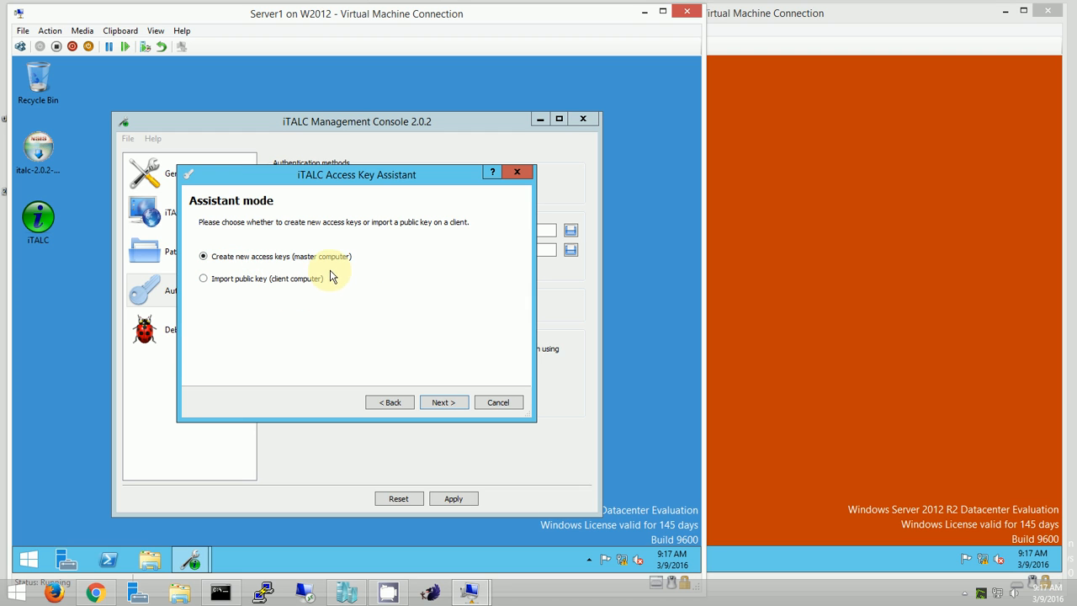
{"action": "left_click", "coordinate": [459, 403]}
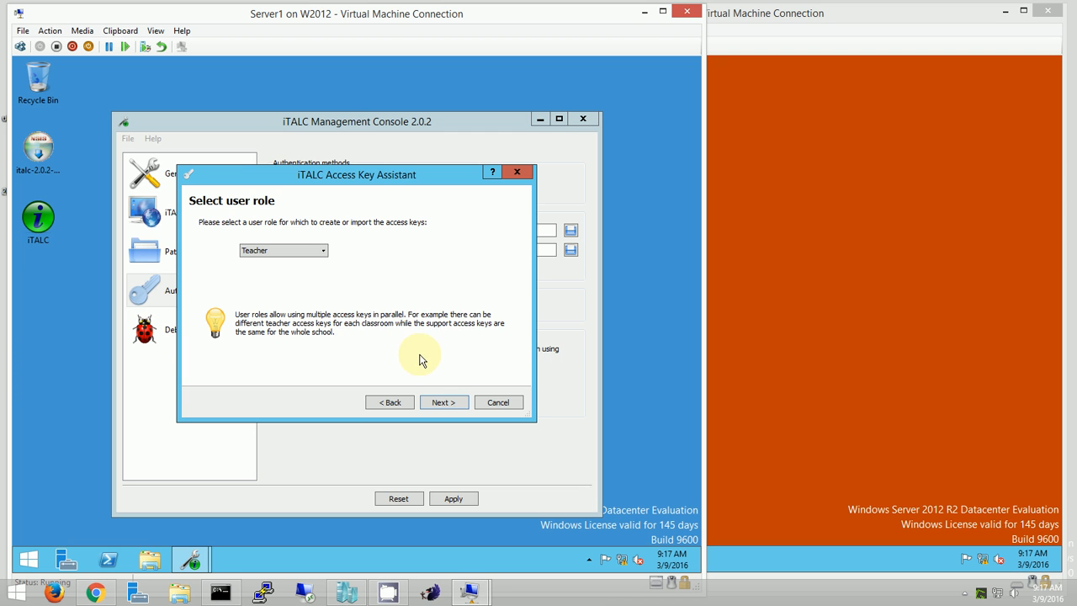
{"action": "left_click", "coordinate": [443, 402]}
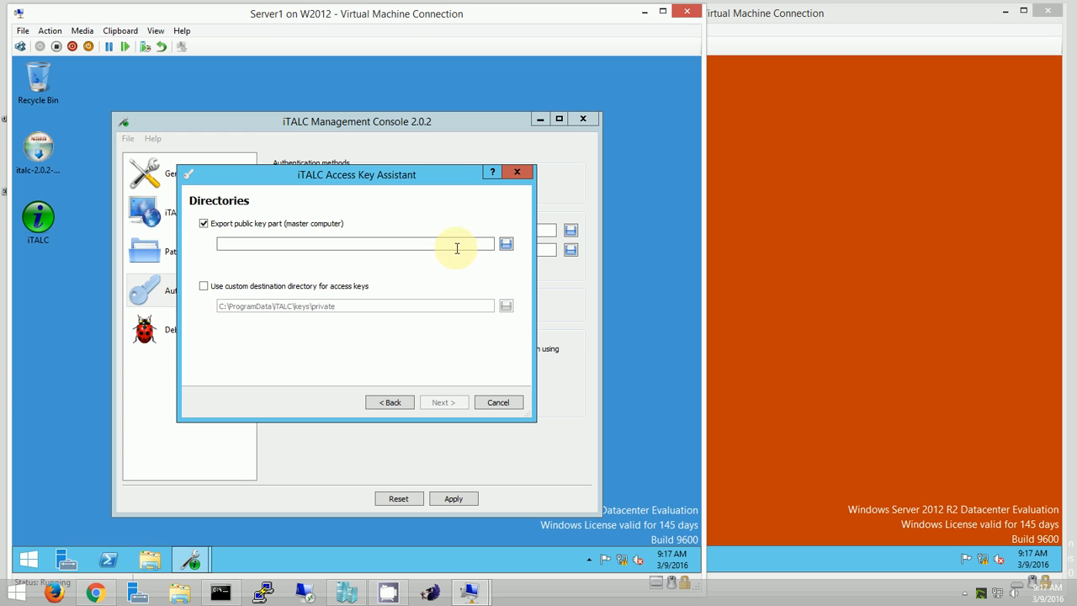
Set the Desktop as the export directory for the public key and keep the default directory for access keys.
{"action": "left_click", "coordinate": [507, 244]}
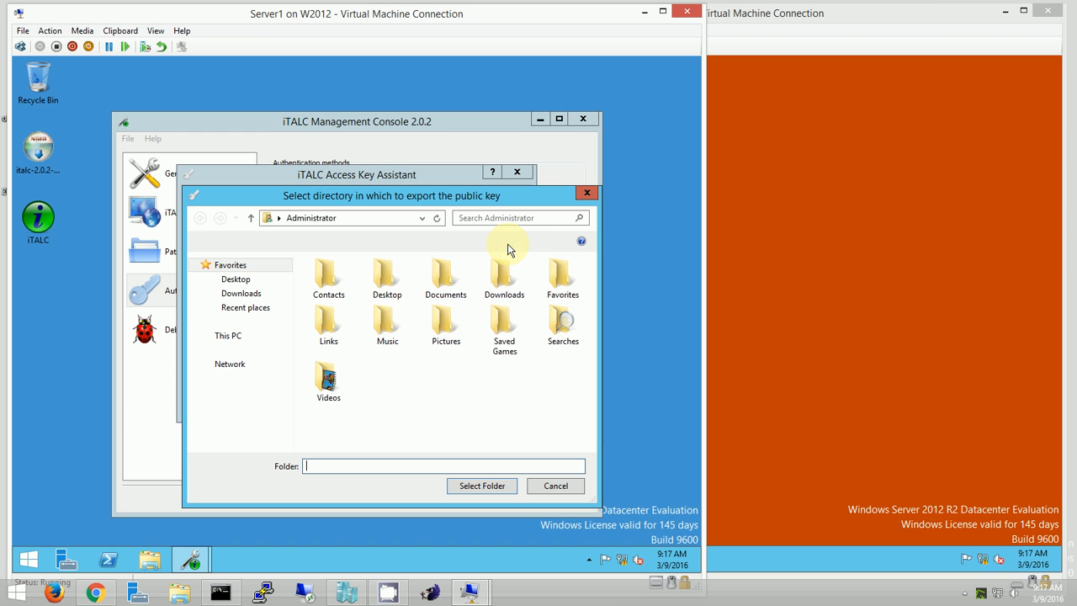
{"action": "left_click", "coordinate": [238, 279]}
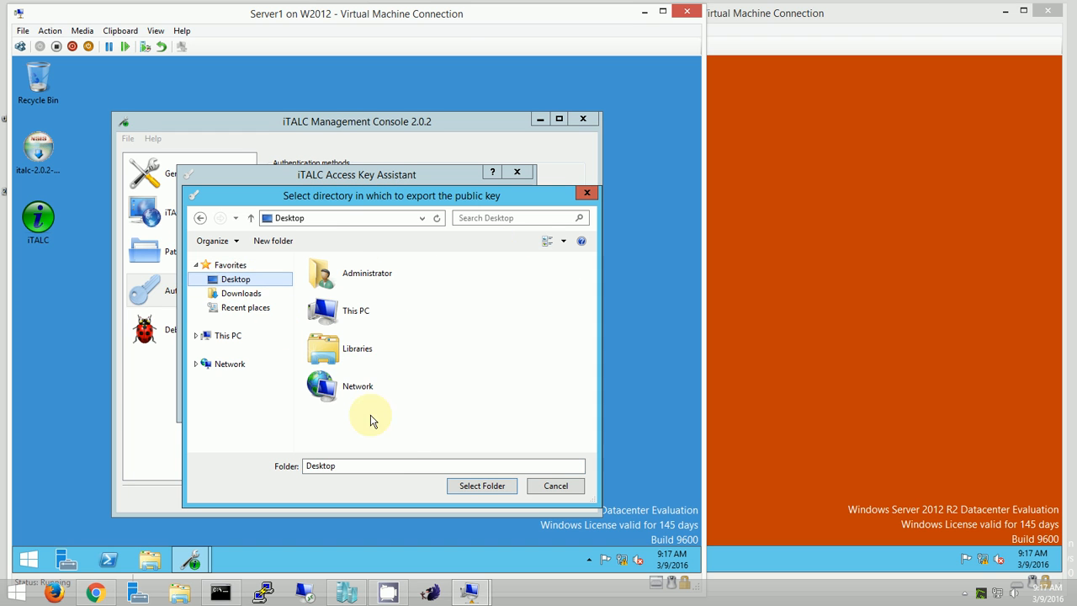
{"action": "left_click", "coordinate": [465, 486]}
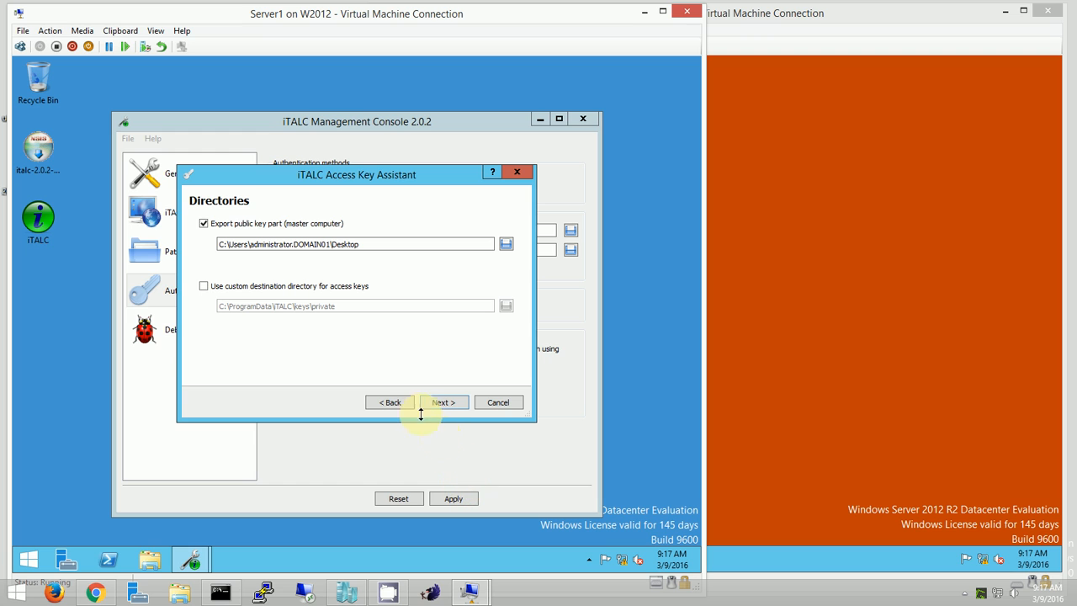
{"action": "left_click", "coordinate": [455, 406]}
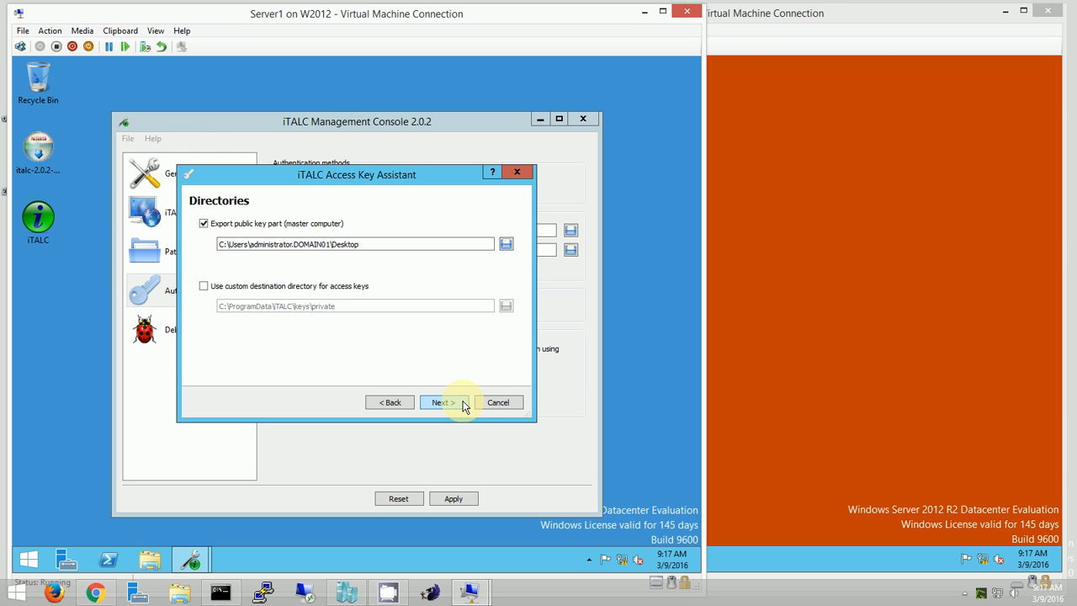
{"action": "left_click", "coordinate": [464, 404]}
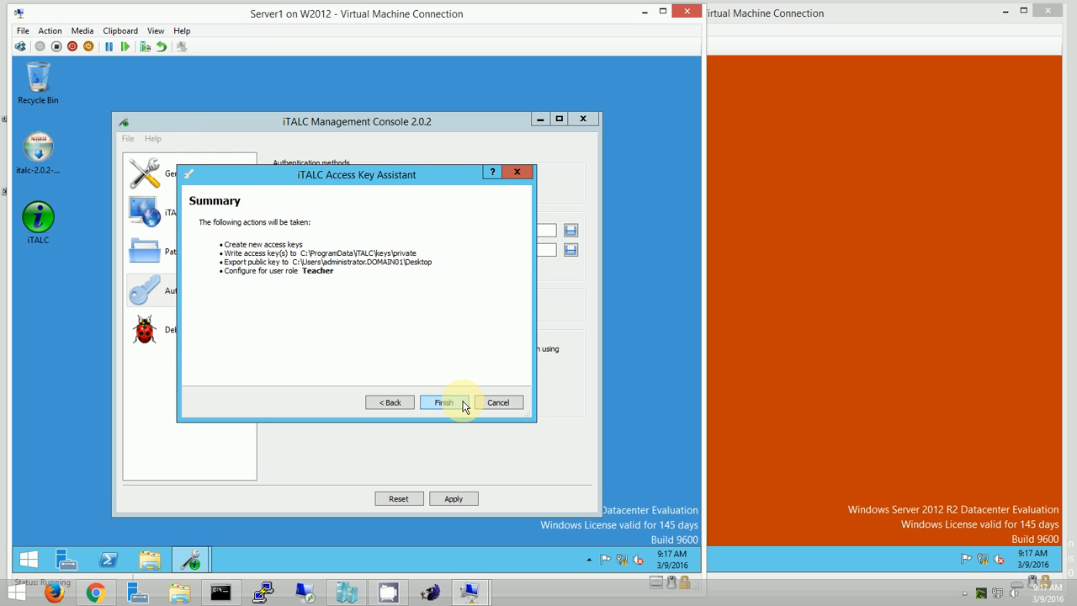
Create the access keys, and apply the authentication settings with a restart of the iTALC service.
{"action": "left_click", "coordinate": [463, 405]}
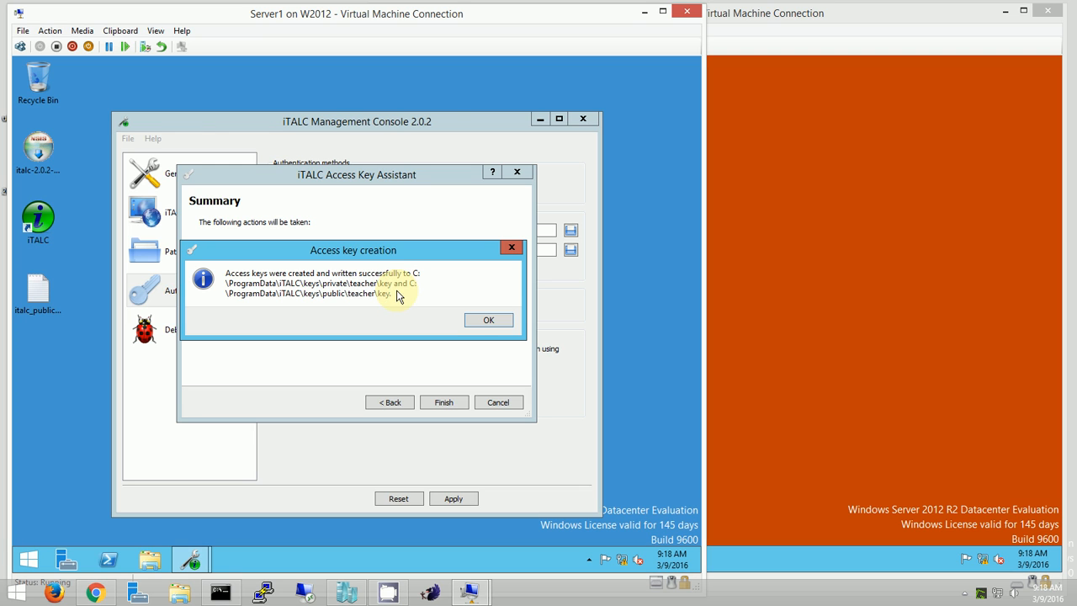
{"action": "left_click", "coordinate": [484, 323]}
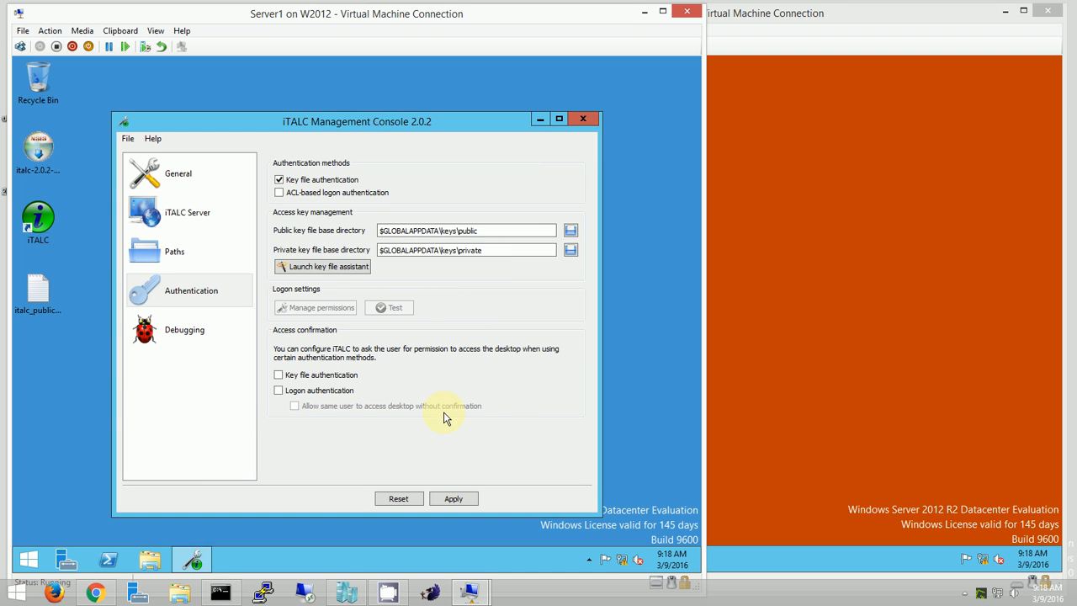
{"action": "left_click", "coordinate": [446, 500]}
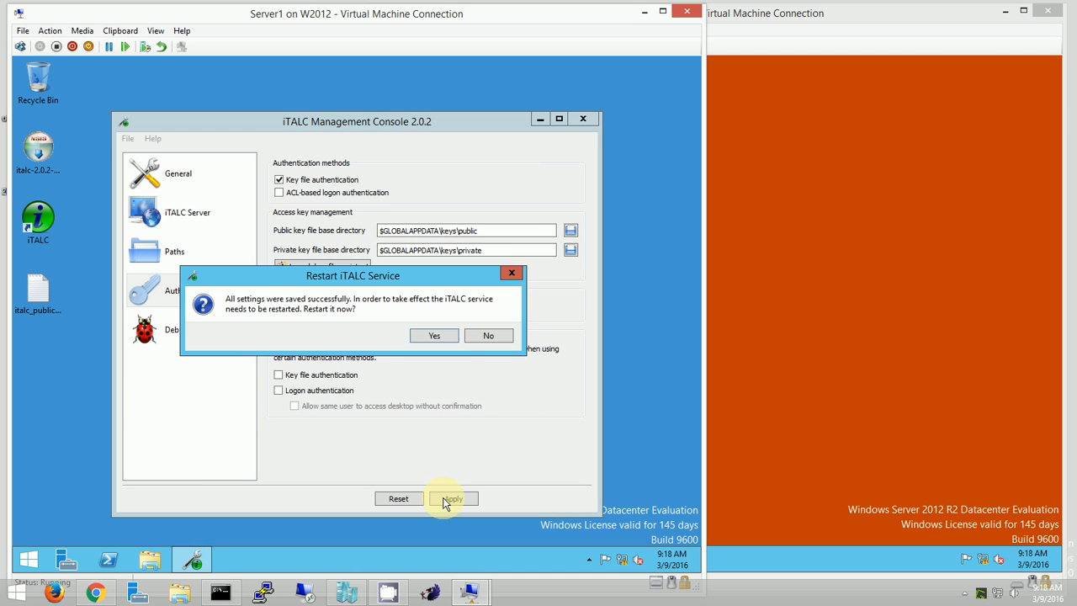
{"action": "left_click", "coordinate": [449, 339]}
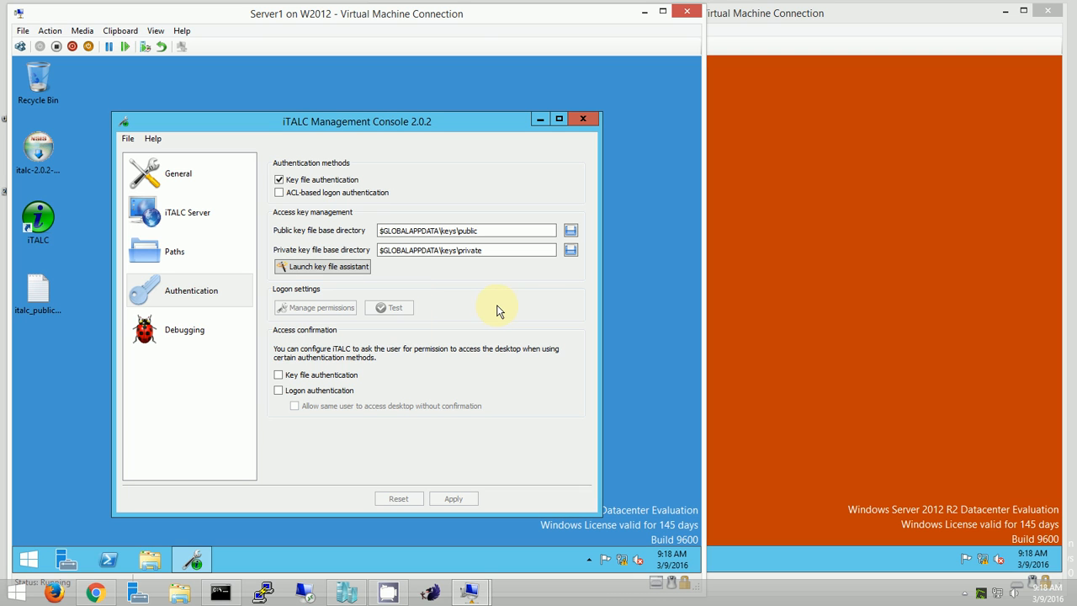
Close the Management Console on Server1, switch to the Server2 virtual machine and run its italc-2.0.2-win64-setup installer.
{"action": "left_click", "coordinate": [585, 121]}
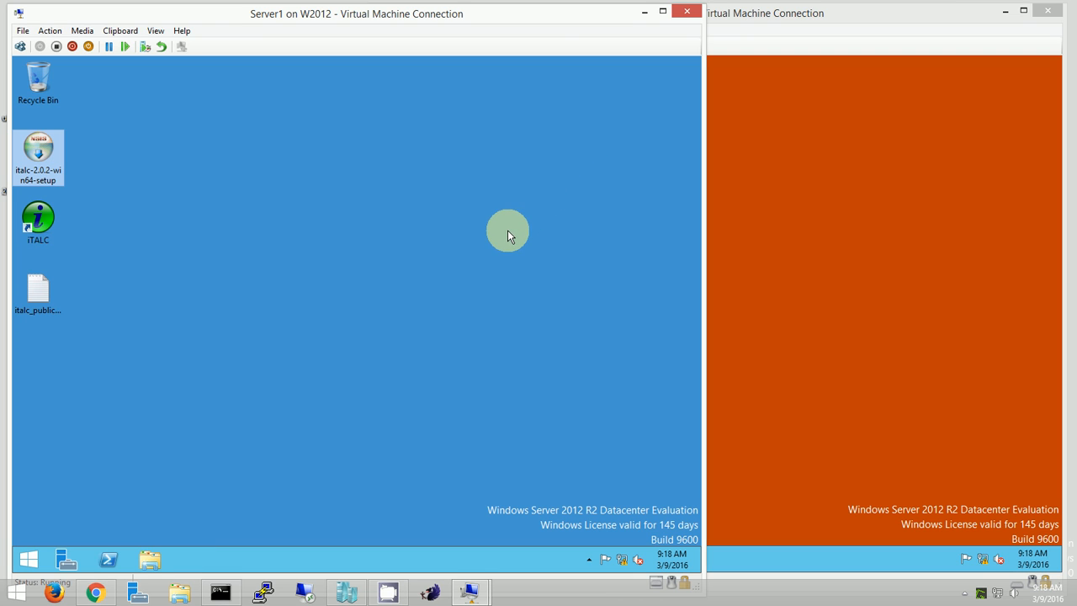
{"action": "left_click", "coordinate": [507, 231]}
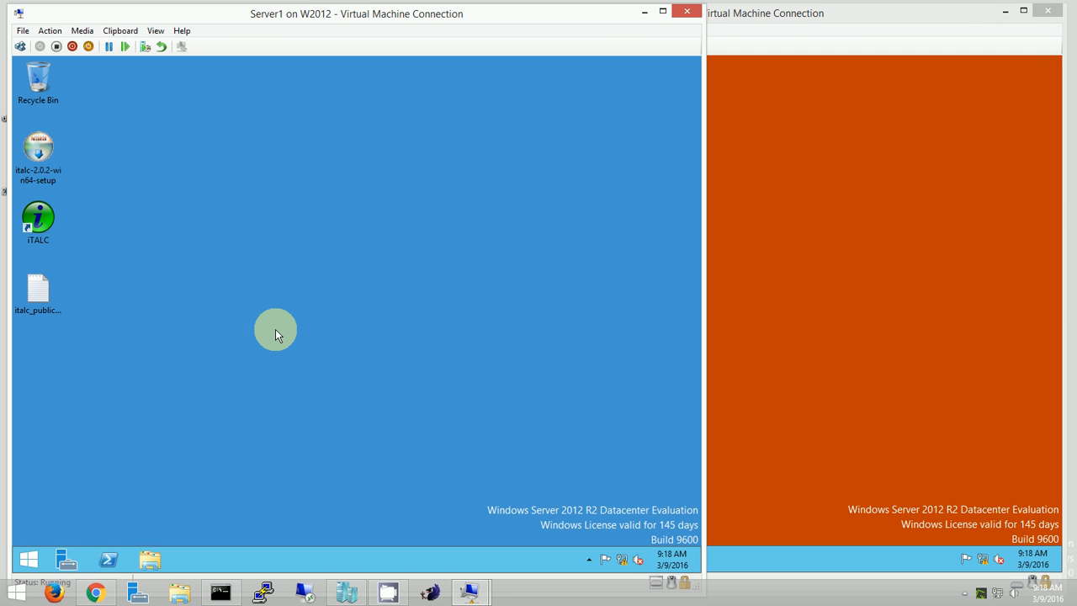
{"action": "left_click", "coordinate": [835, 299]}
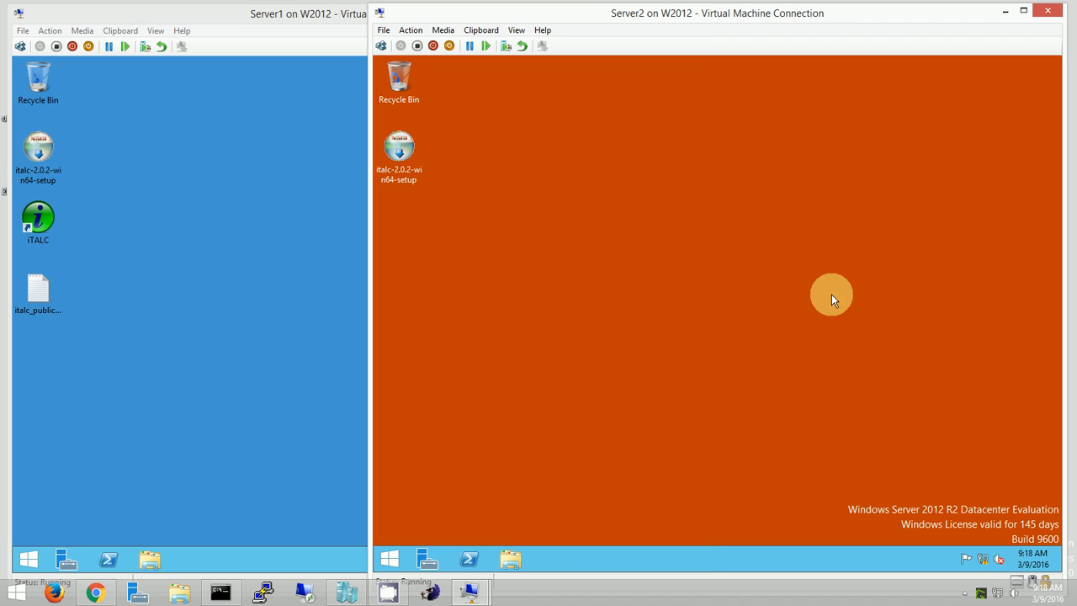
{"action": "double_click", "coordinate": [404, 150]}
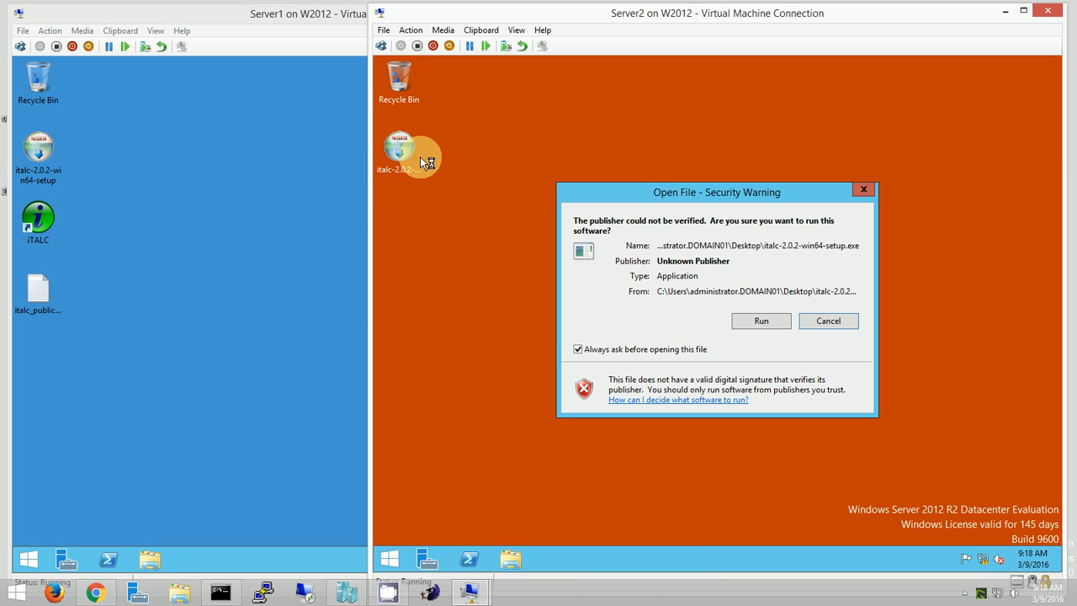
{"action": "left_click", "coordinate": [770, 322]}
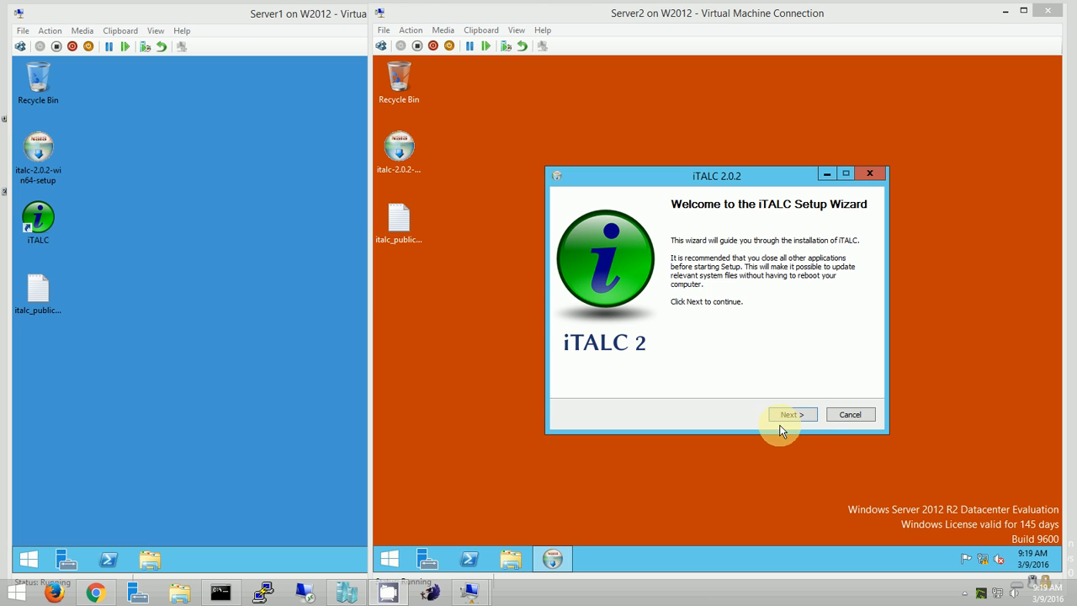
Install iTALC on Server2 in C:\Program Files\iTALC without the iTALC Master component, and run the Management Console on finishing.
{"action": "left_click", "coordinate": [809, 416]}
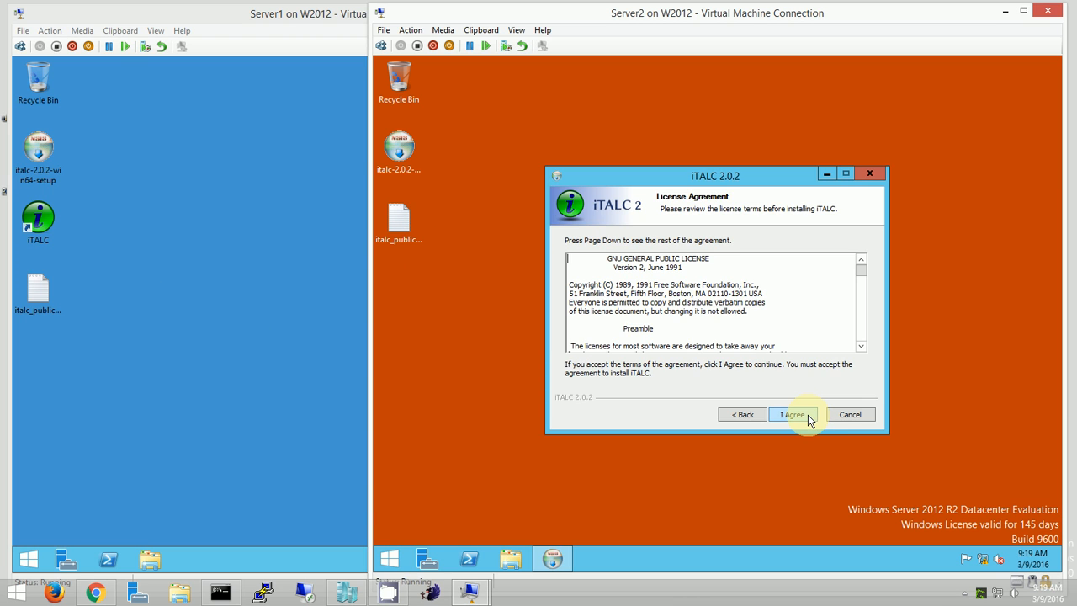
{"action": "left_click", "coordinate": [809, 416]}
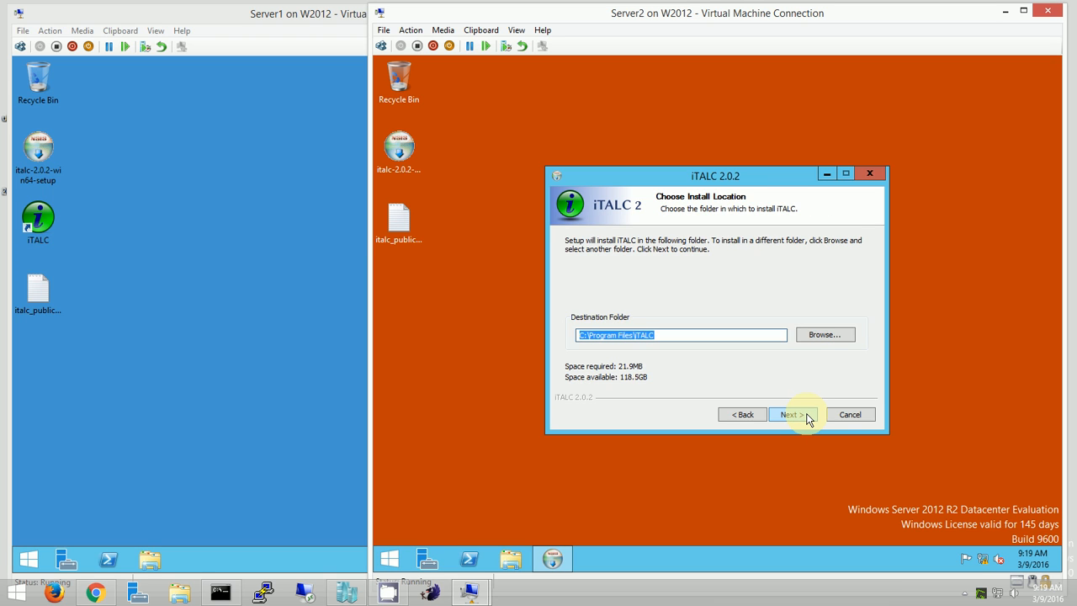
{"action": "left_click", "coordinate": [808, 415]}
{"action": "left_click", "coordinate": [683, 299]}
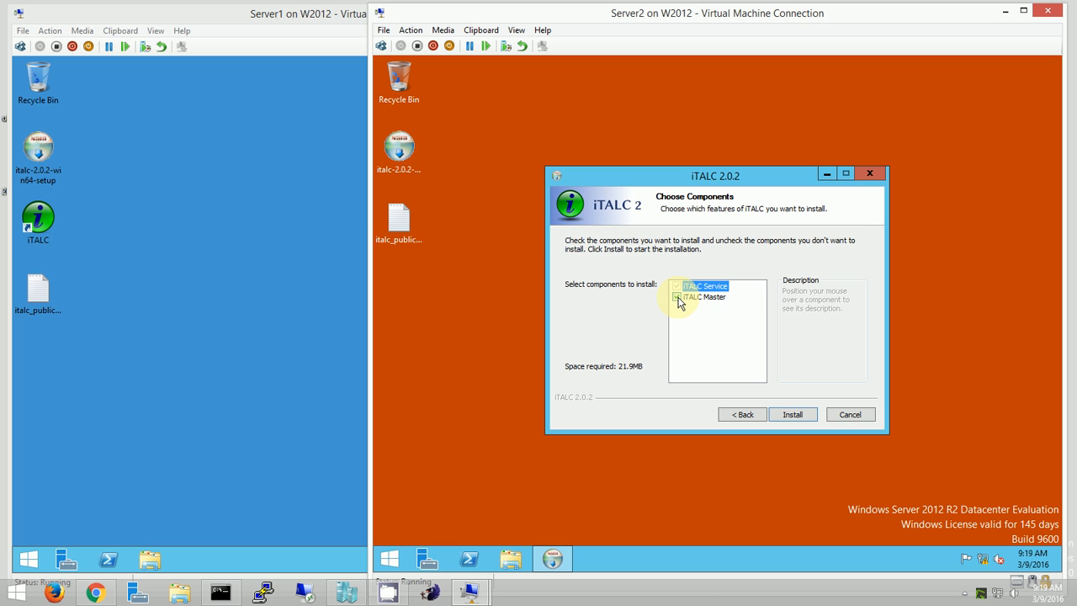
{"action": "left_click", "coordinate": [678, 298]}
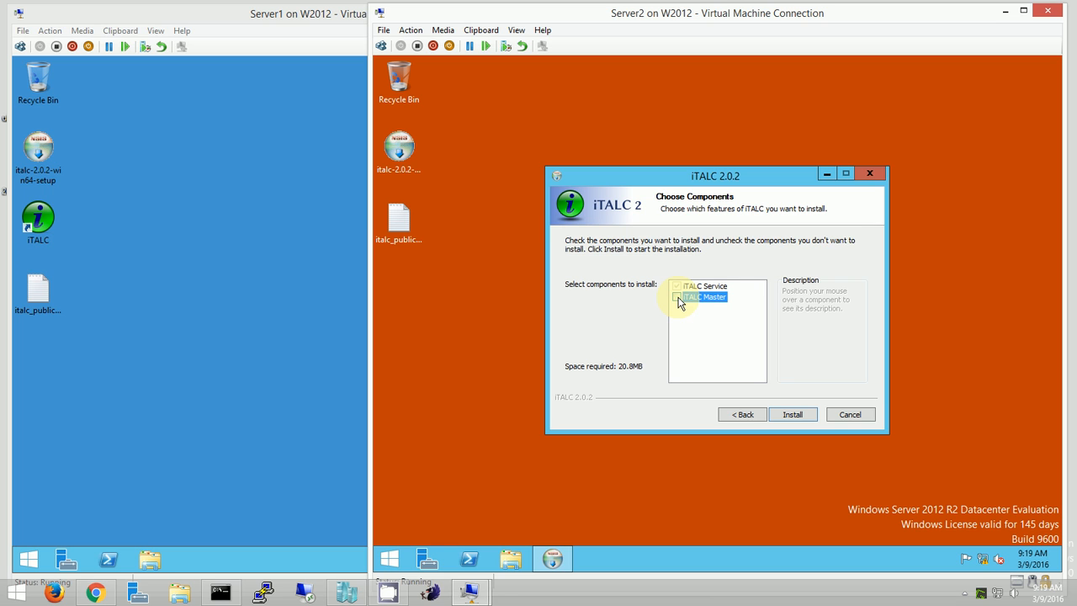
{"action": "left_click", "coordinate": [795, 415]}
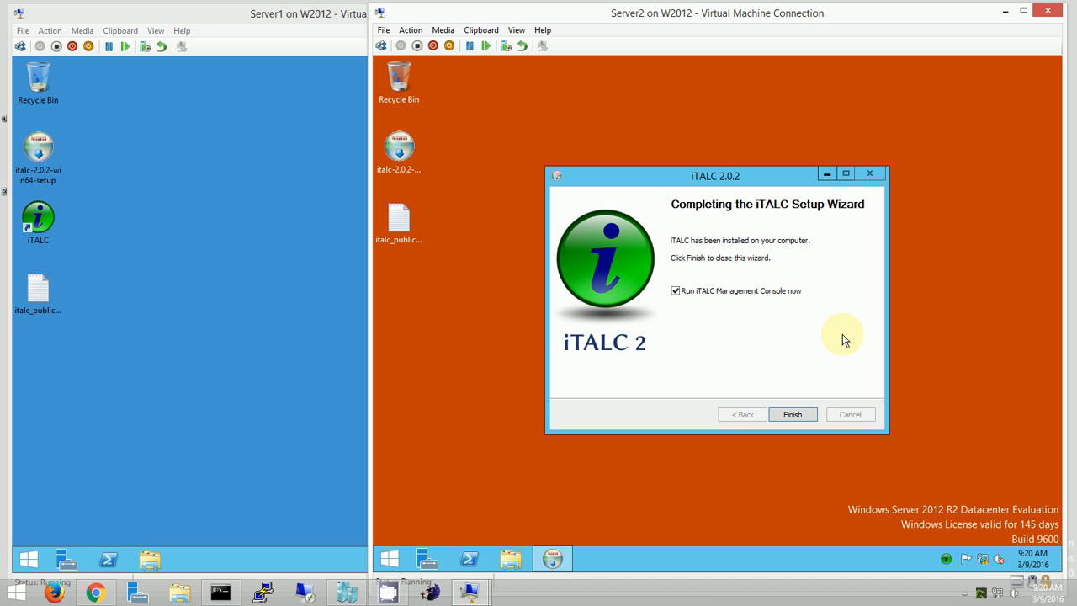
{"action": "left_click", "coordinate": [802, 411]}
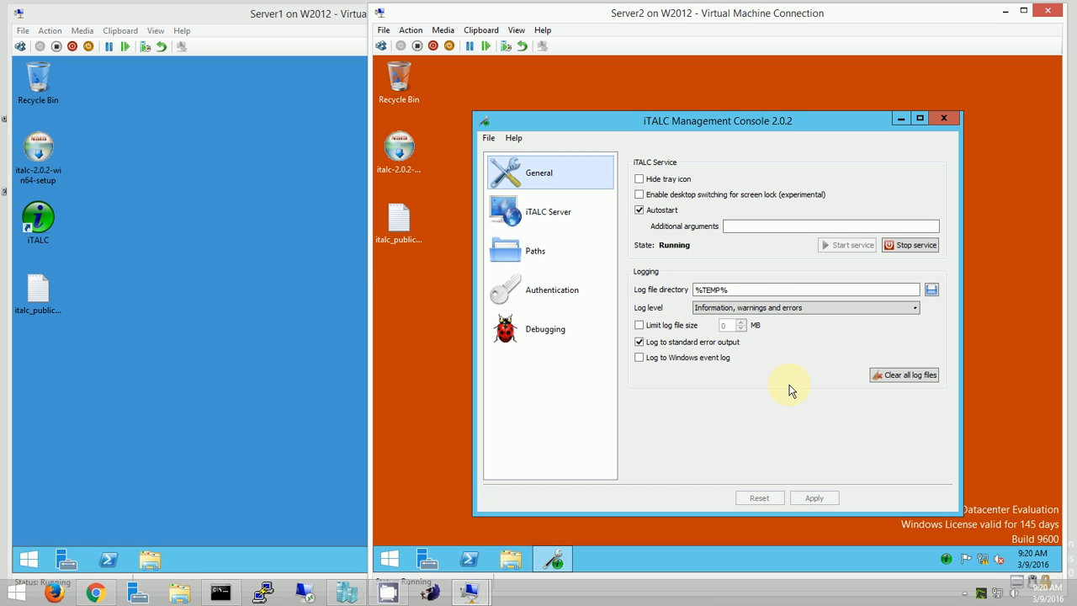
Hide the iTALC tray icon on Server2 and disable ACL-based logon authentication.
{"action": "left_click", "coordinate": [639, 180]}
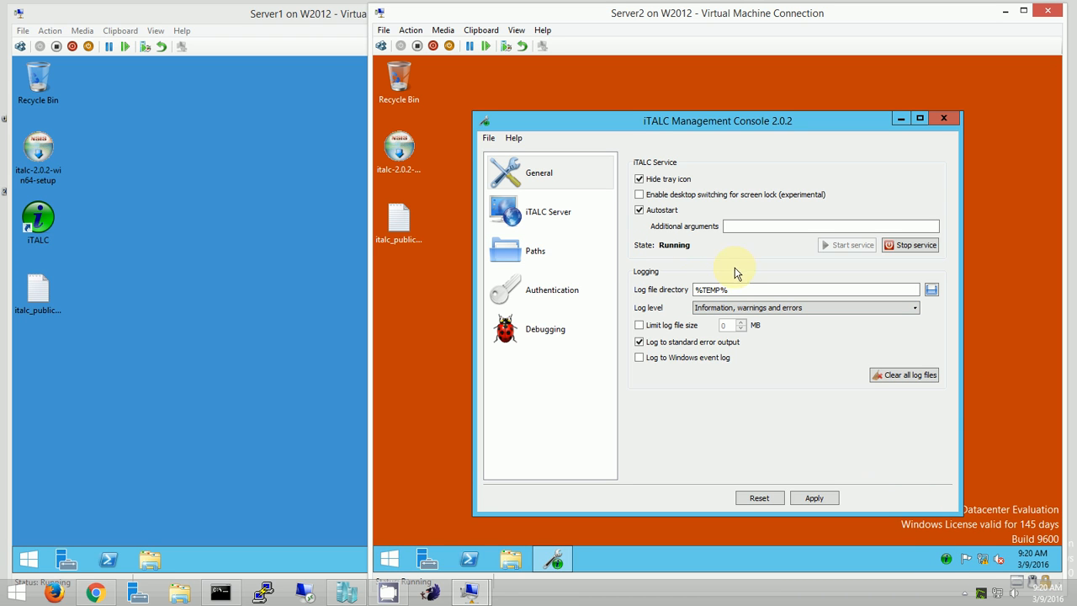
{"action": "left_click", "coordinate": [584, 301]}
{"action": "left_click", "coordinate": [639, 192]}
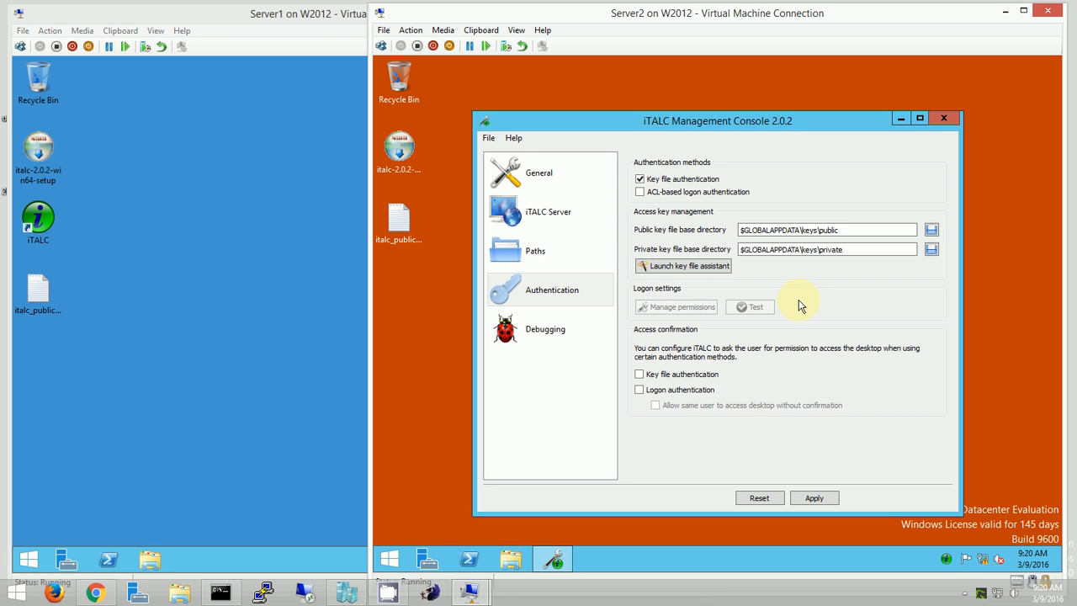
Set the key file assistant to import a public key on a client computer for the Teacher role.
{"action": "left_click", "coordinate": [692, 267]}
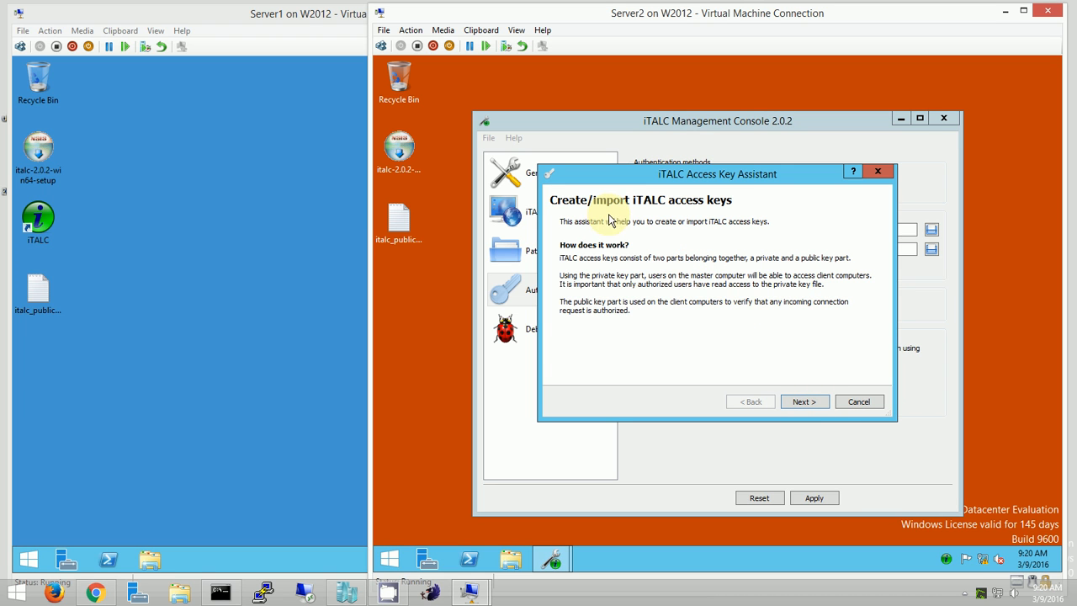
{"action": "left_click", "coordinate": [825, 407]}
{"action": "left_click", "coordinate": [566, 279]}
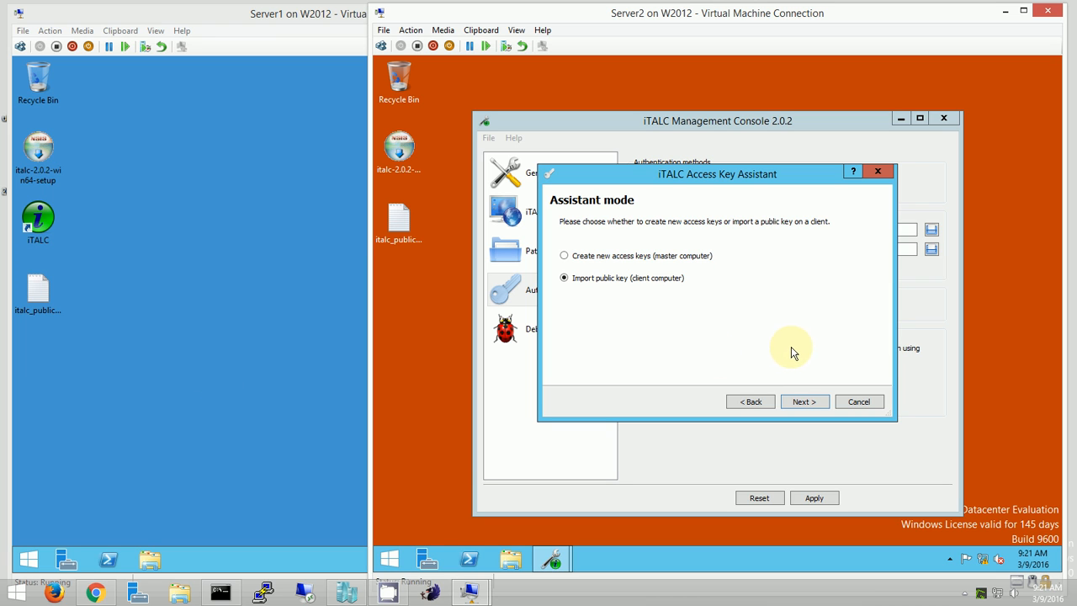
{"action": "left_click", "coordinate": [818, 405]}
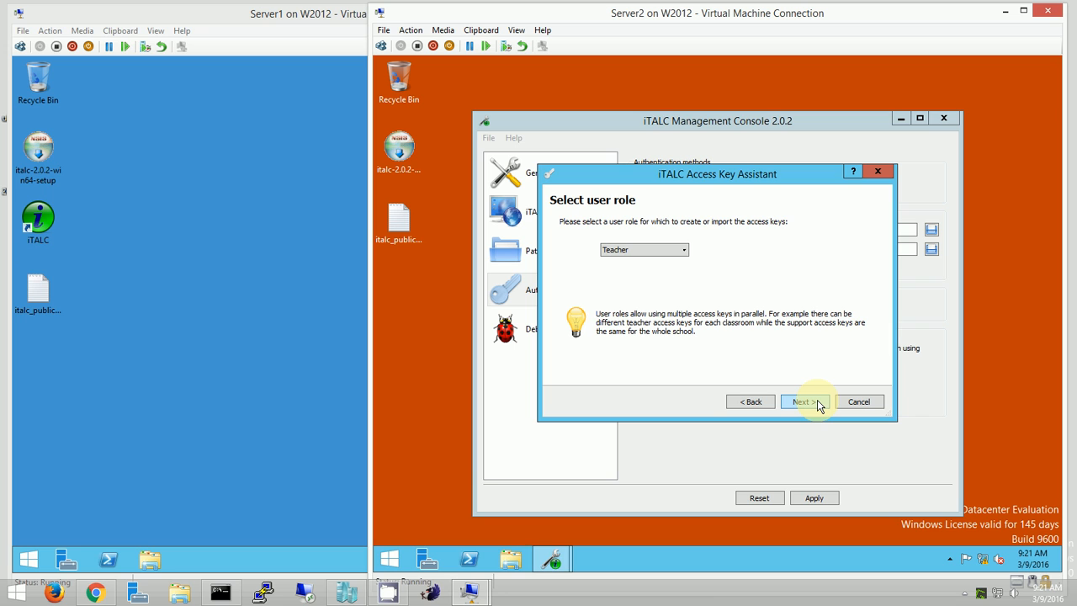
{"action": "left_click", "coordinate": [817, 400]}
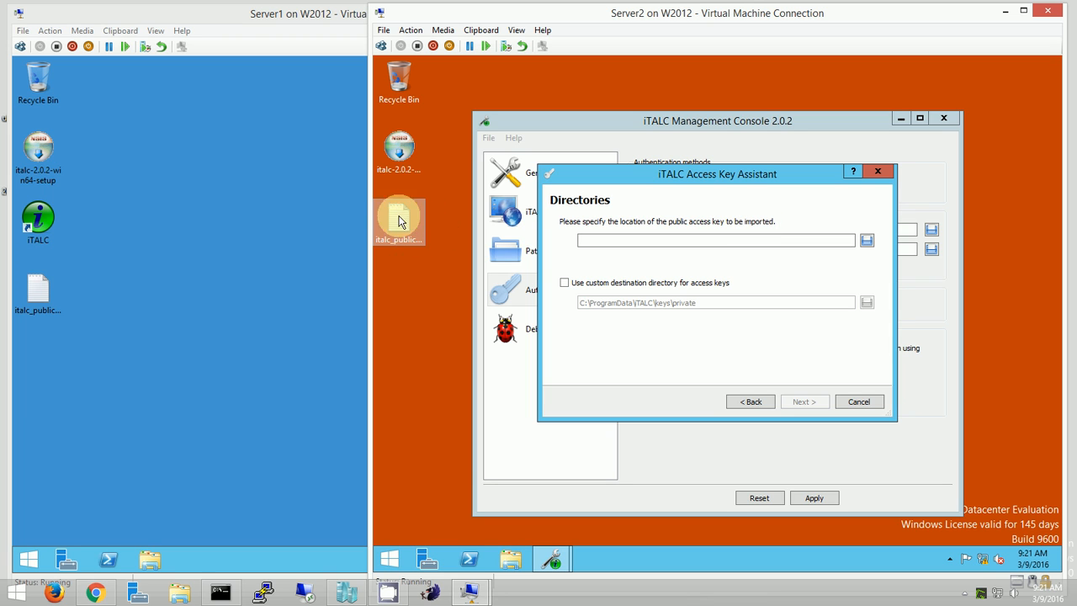
Import the public key from italc_public_key.key on the Desktop, keeping the default destination directory for access keys.
{"action": "left_click", "coordinate": [868, 240]}
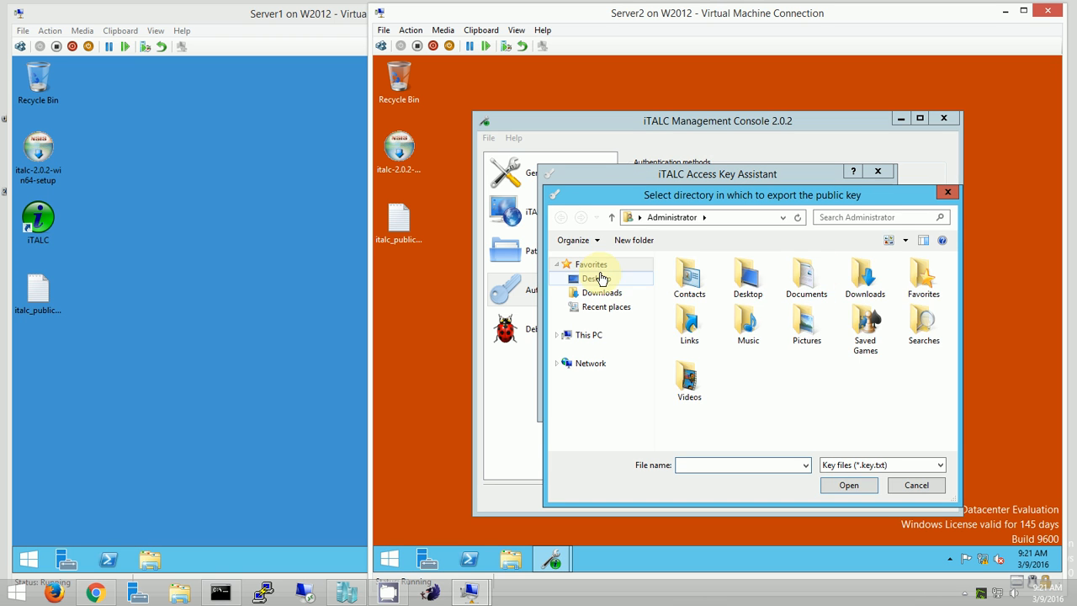
{"action": "left_click", "coordinate": [599, 278]}
{"action": "left_click", "coordinate": [728, 425]}
{"action": "left_click", "coordinate": [848, 488]}
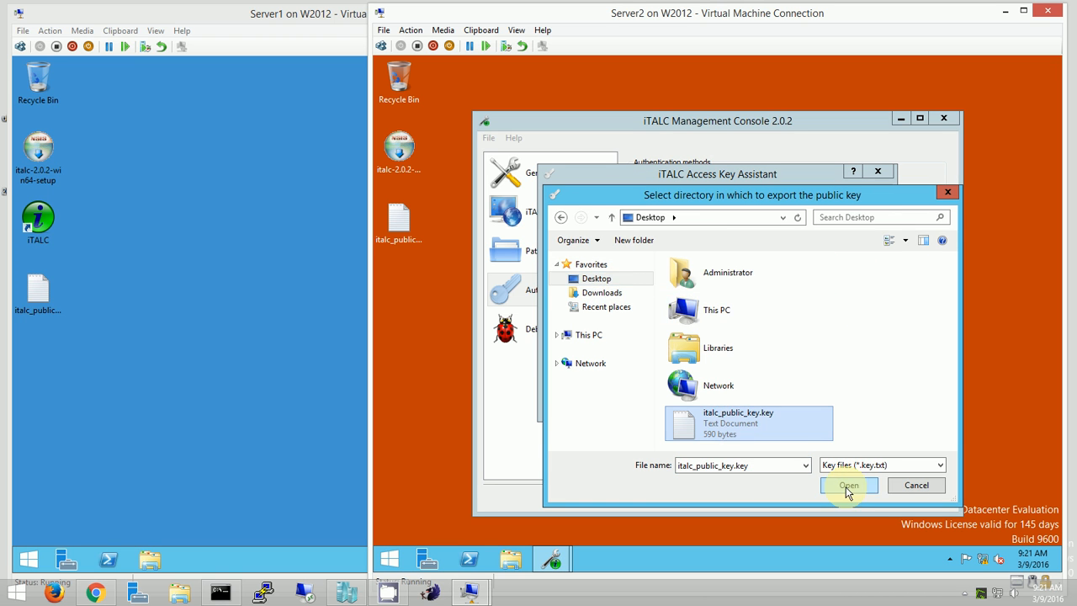
{"action": "left_click", "coordinate": [813, 407]}
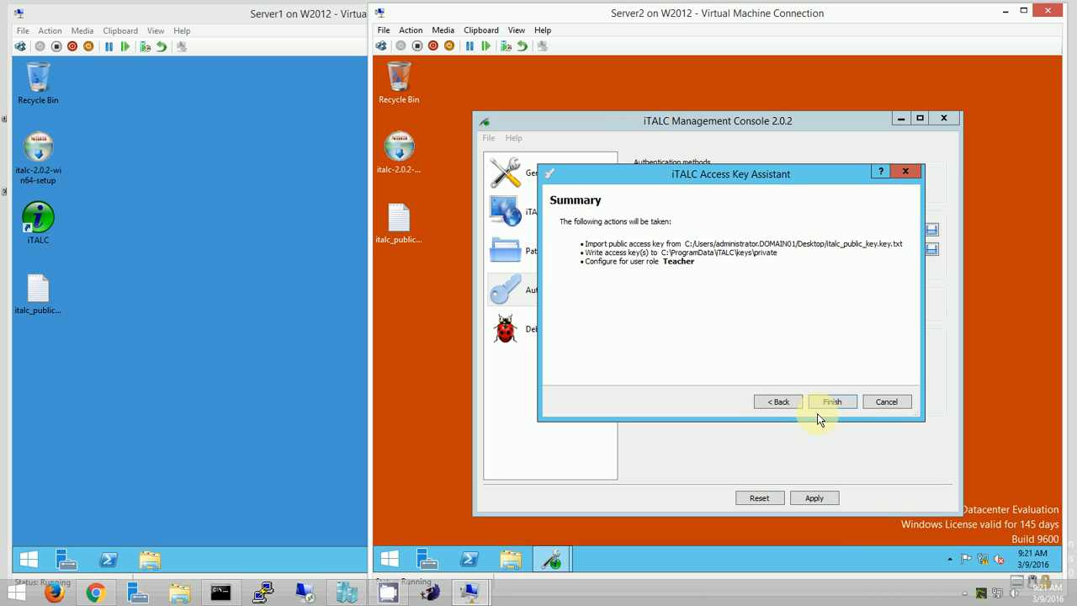
{"action": "left_click", "coordinate": [844, 404]}
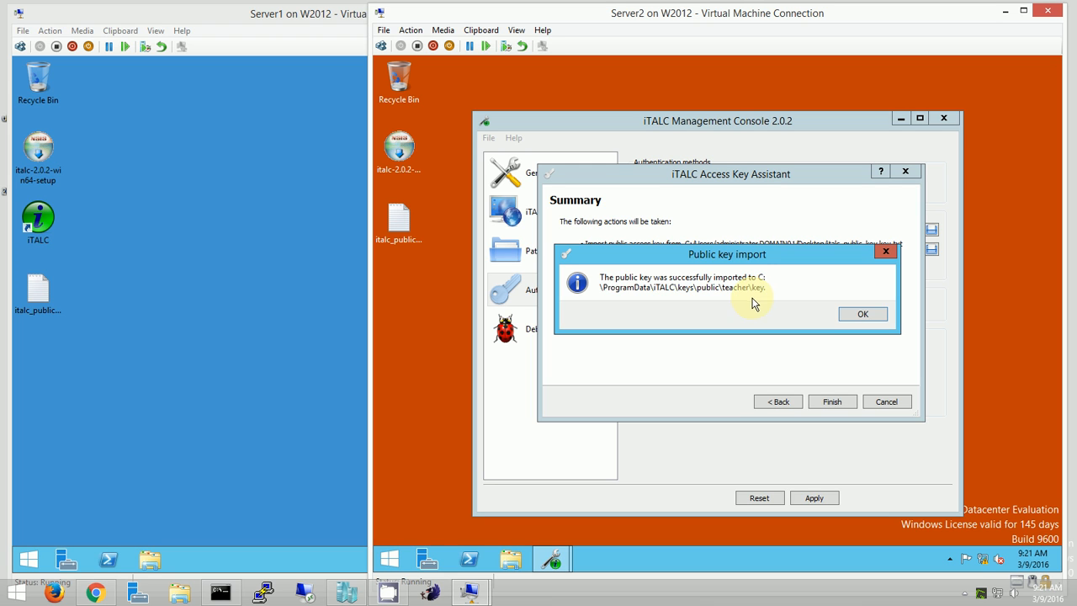
{"action": "left_click", "coordinate": [855, 316]}
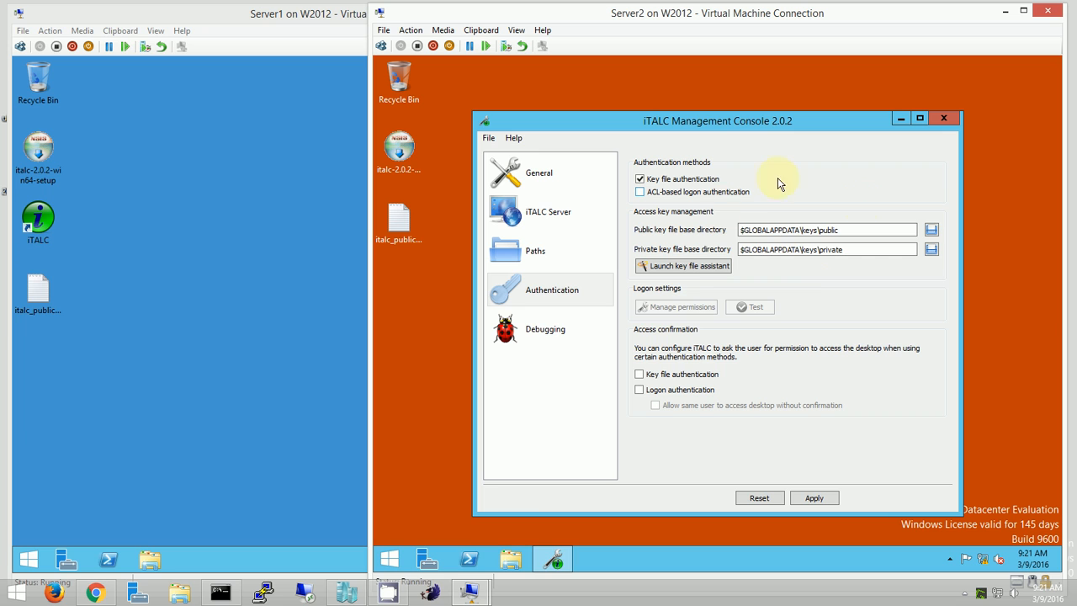
Apply the Server2 settings with a restart of the iTALC service, and close the Management Console.
{"action": "left_click", "coordinate": [831, 500]}
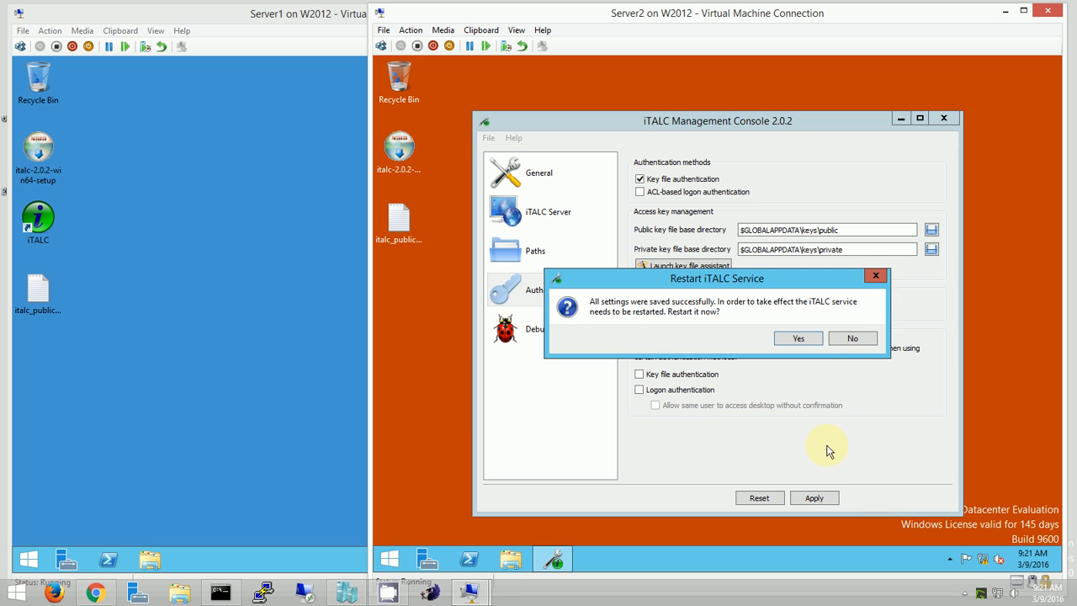
{"action": "left_click", "coordinate": [798, 339]}
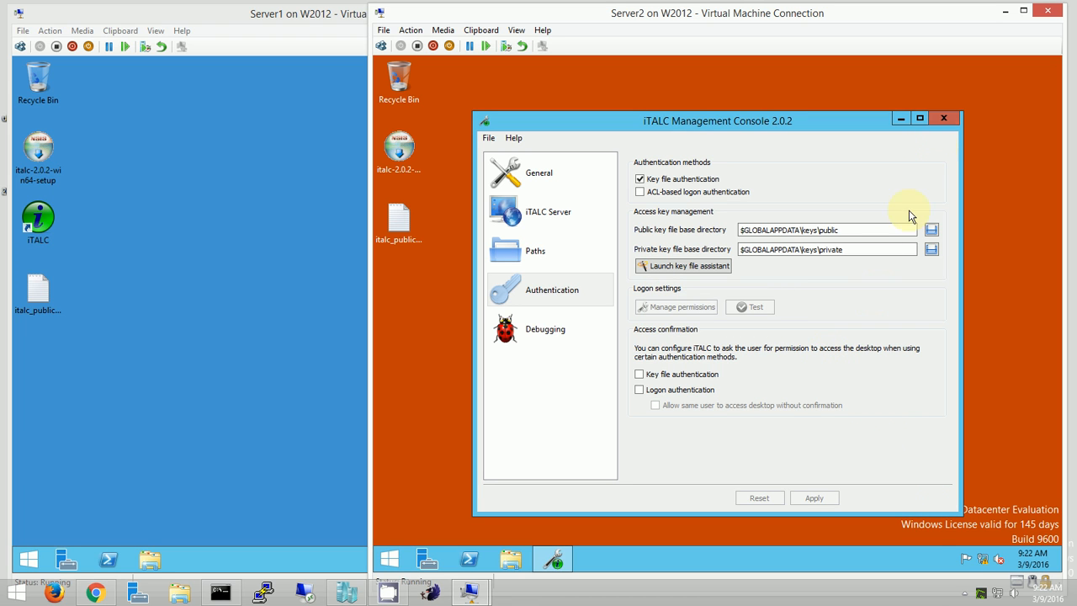
{"action": "left_click", "coordinate": [944, 119]}
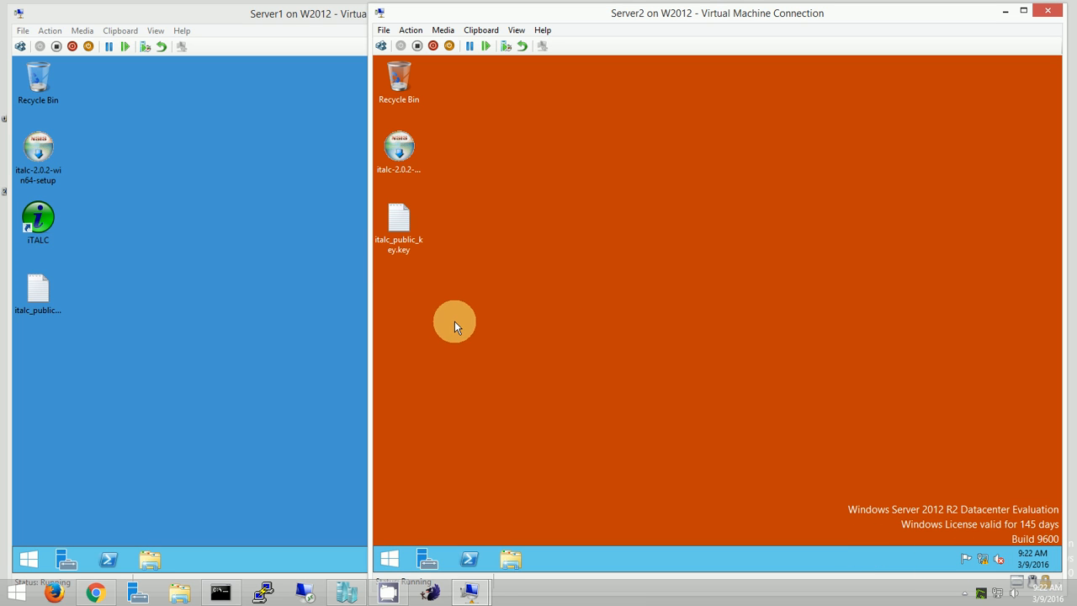
Delete the iTALC installer and the public key file from Server2's desktop.
{"action": "left_click_drag", "start_coordinate": [456, 327], "coordinate": [389, 150]}
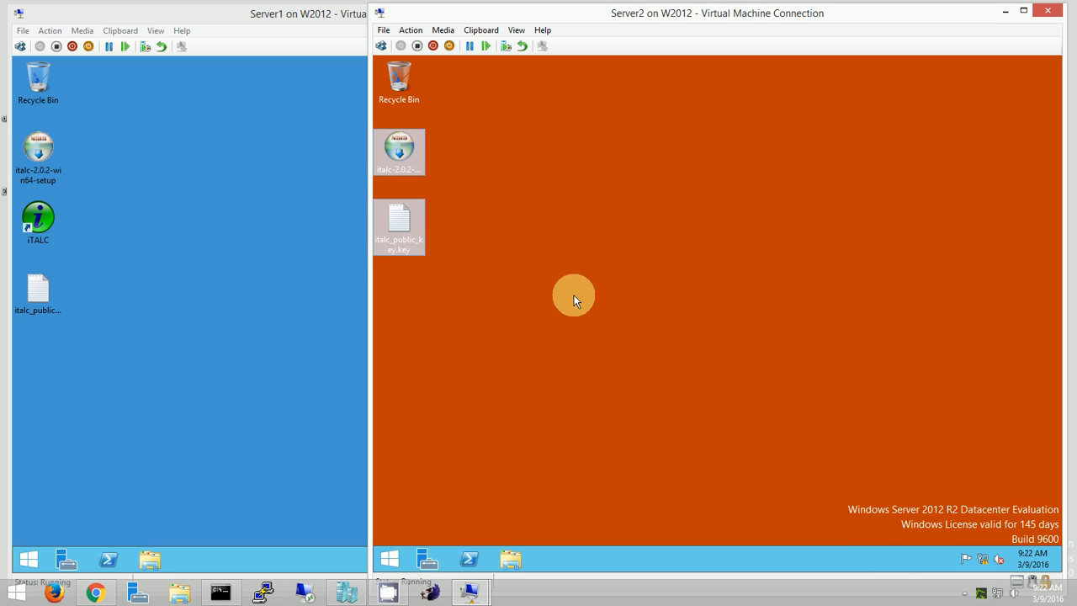
{"action": "left_click", "coordinate": [406, 230]}
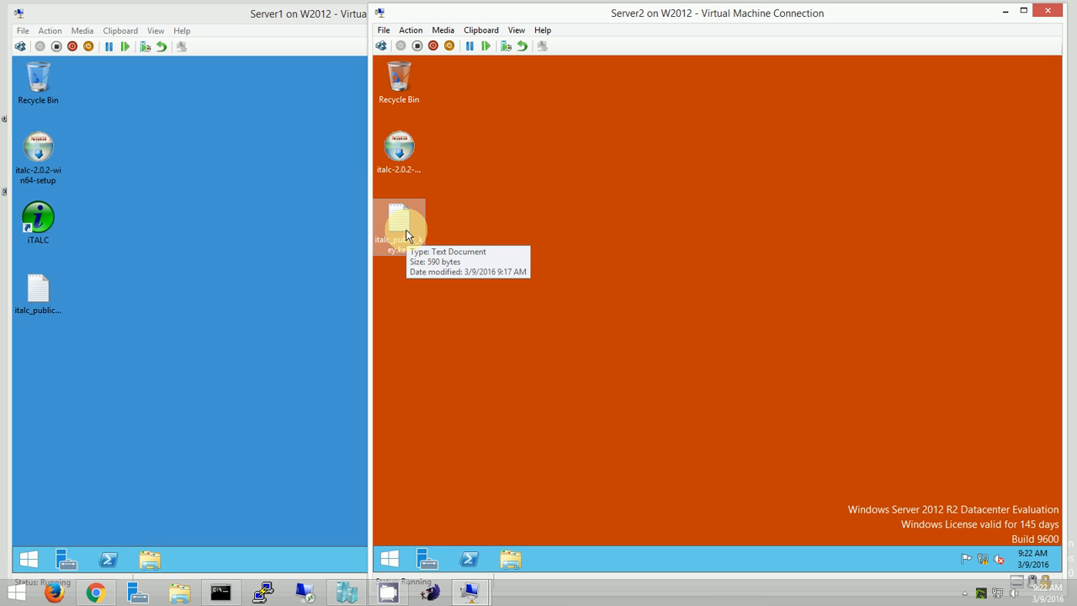
{"action": "left_click", "coordinate": [403, 148]}
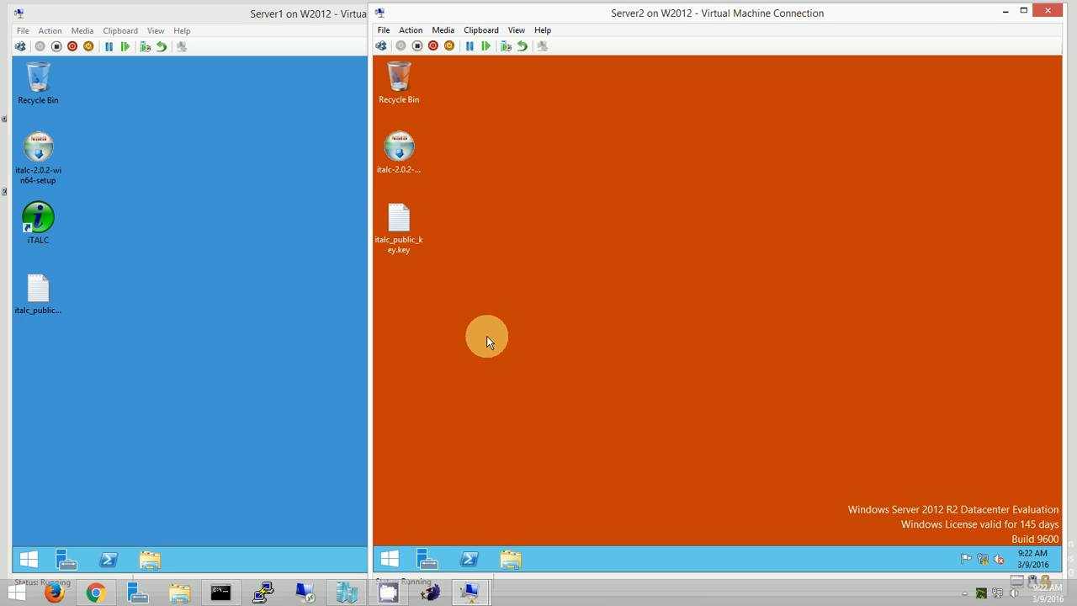
{"action": "left_click_drag", "start_coordinate": [486, 335], "coordinate": [402, 156]}
{"action": "key", "text": "Delete"}
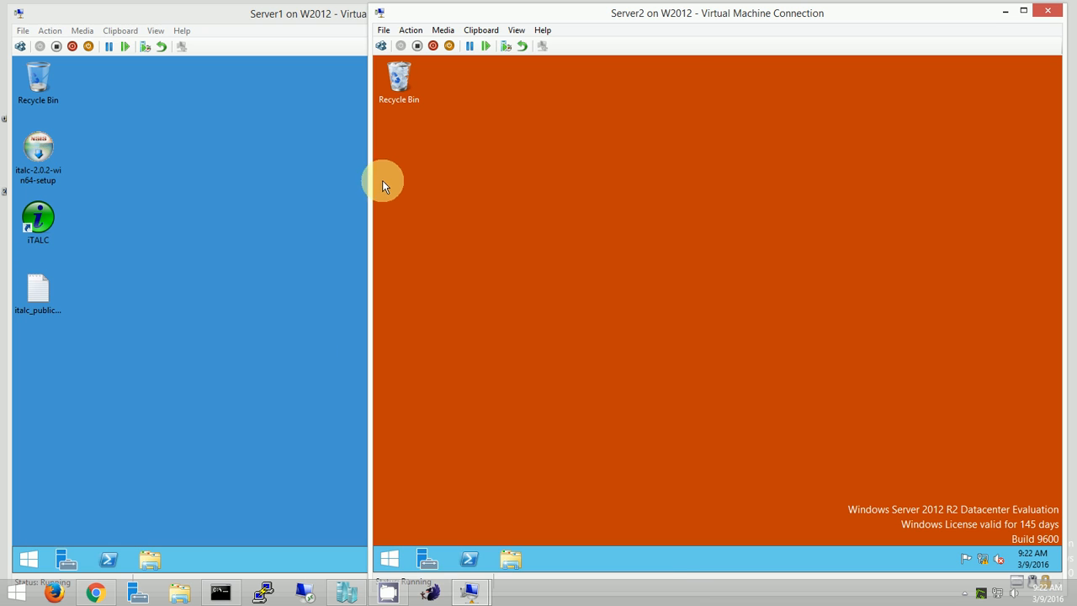
Delete the public key file and iTALC installer from Server1's desktop, and move the iTALC shortcut directly below the Recycle Bin.
{"action": "left_click", "coordinate": [286, 366]}
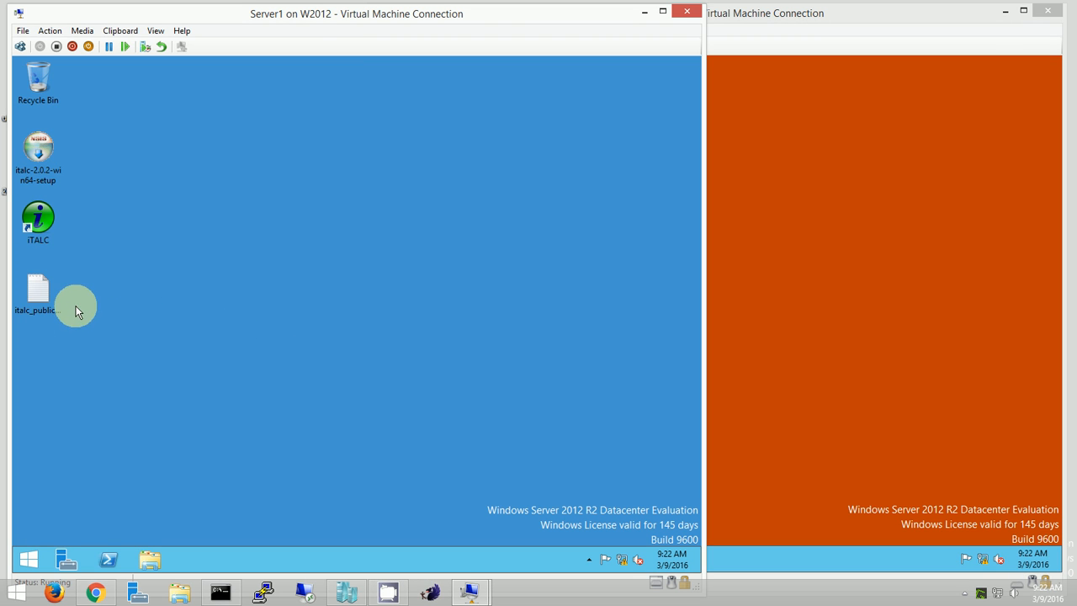
{"action": "left_click", "coordinate": [46, 299]}
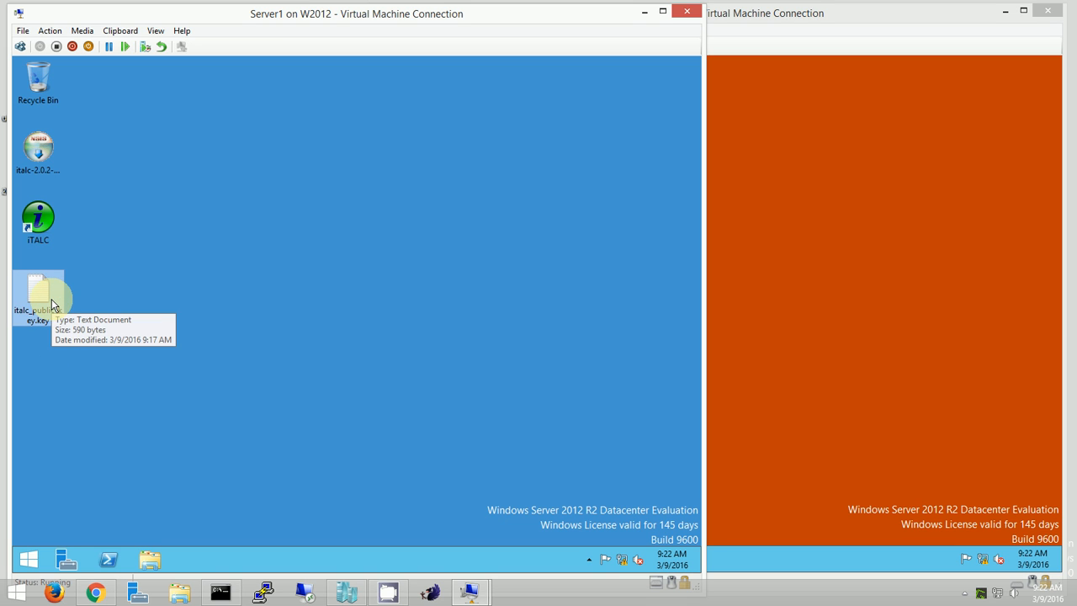
{"action": "key", "text": "Delete"}
{"action": "left_click", "coordinate": [38, 150]}
{"action": "key", "text": "Delete"}
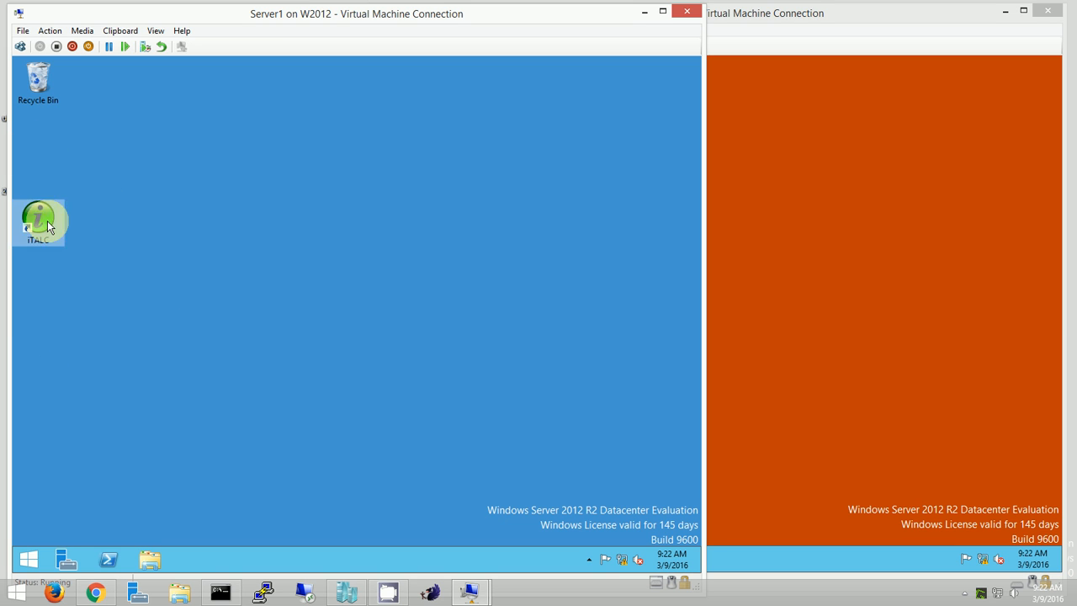
{"action": "left_click_drag", "start_coordinate": [42, 221], "coordinate": [41, 149]}
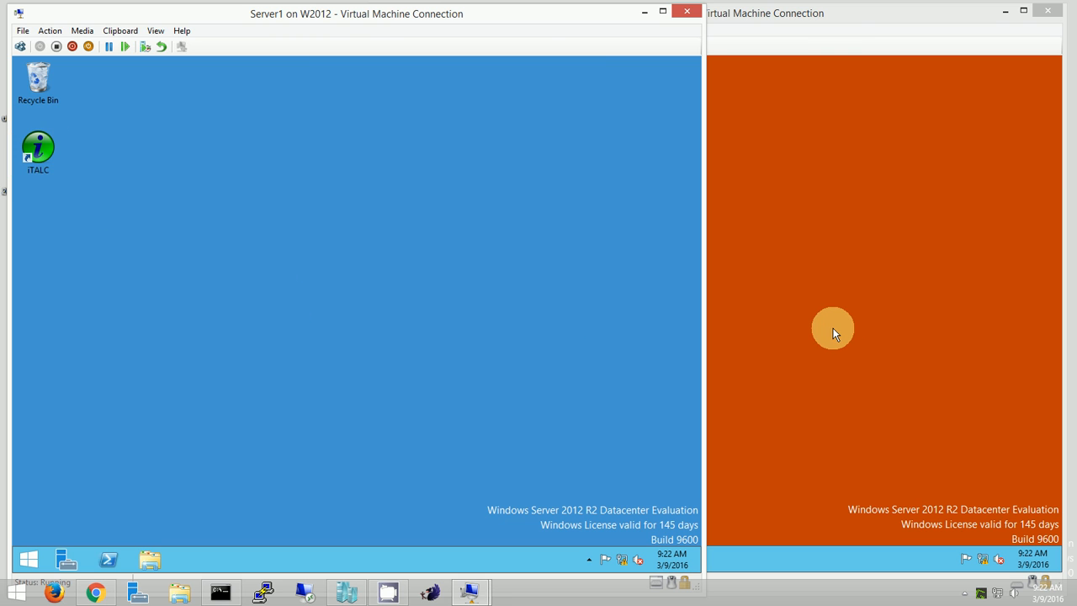
{"action": "left_click", "coordinate": [799, 330]}
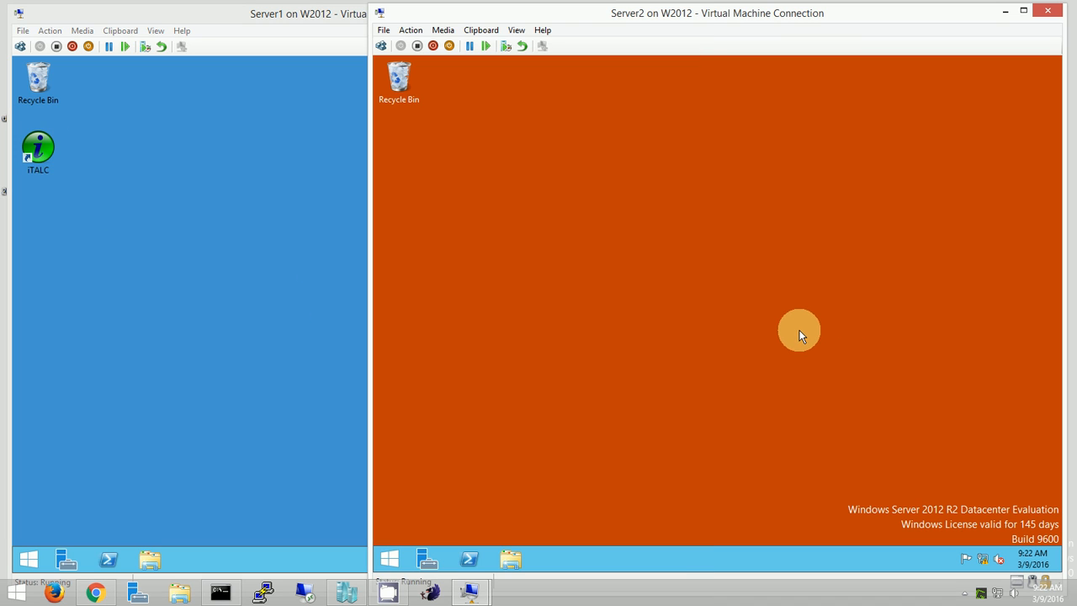
{"action": "left_click", "coordinate": [274, 327]}
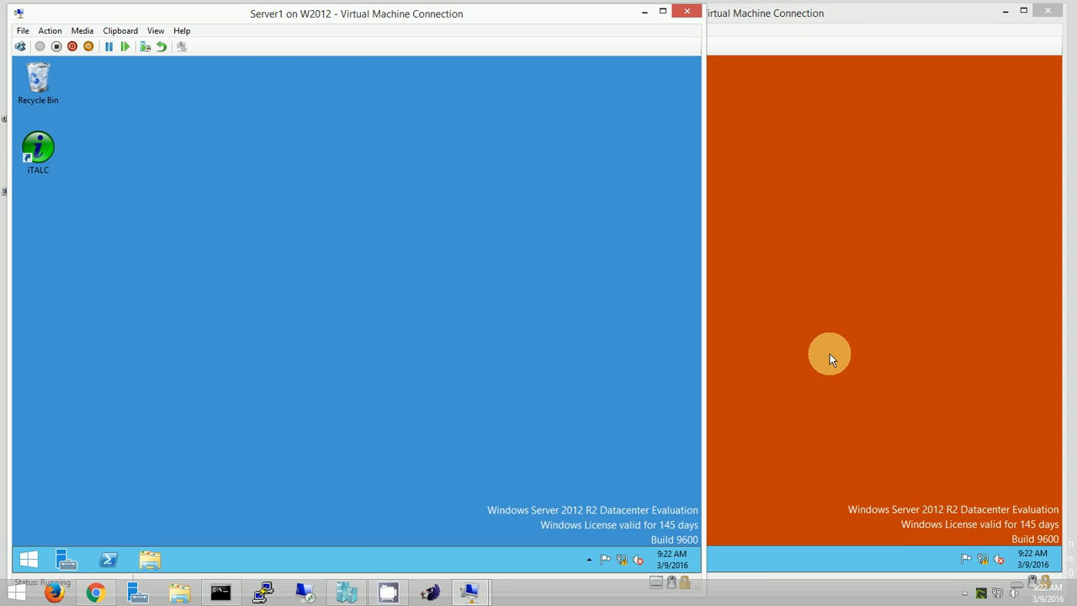
Check Server1's hidden notification icons for the running iTALC service, and compare with Server2's notification area.
{"action": "left_click", "coordinate": [589, 558]}
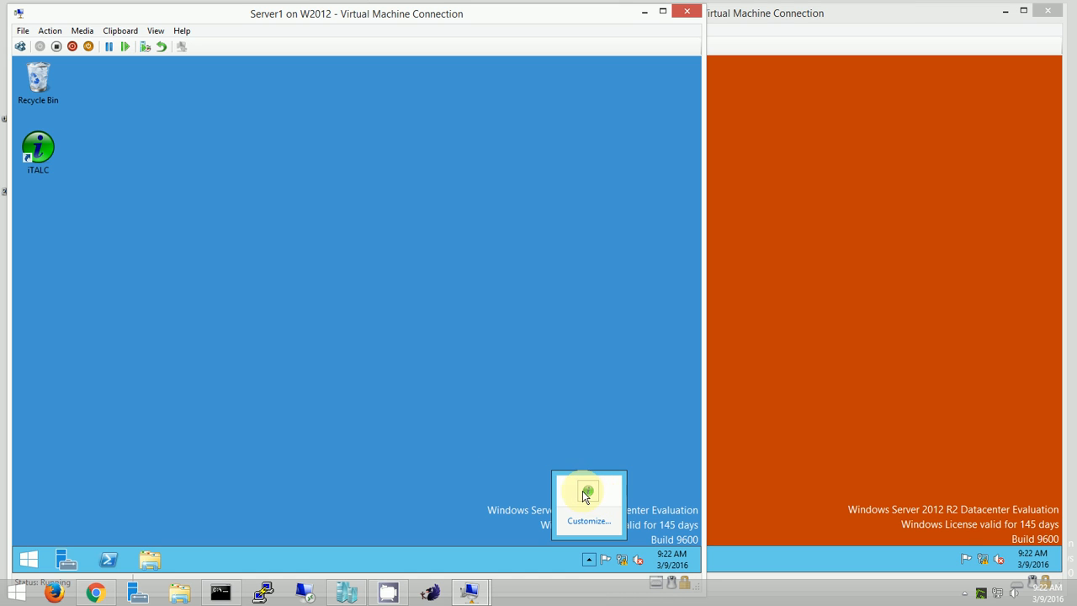
{"action": "left_click", "coordinate": [370, 414]}
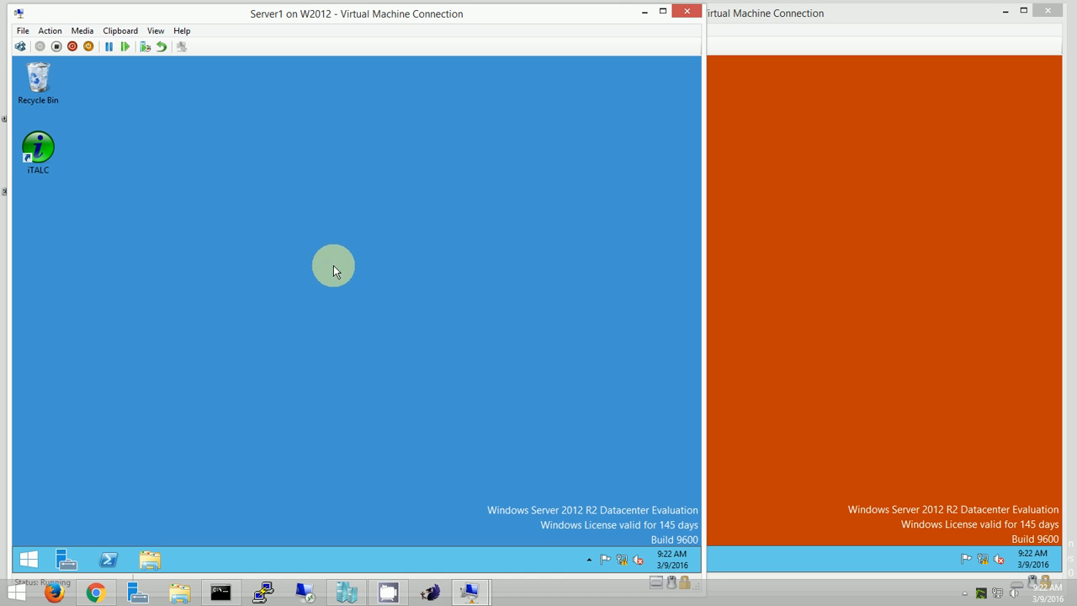
{"action": "left_click", "coordinate": [809, 296]}
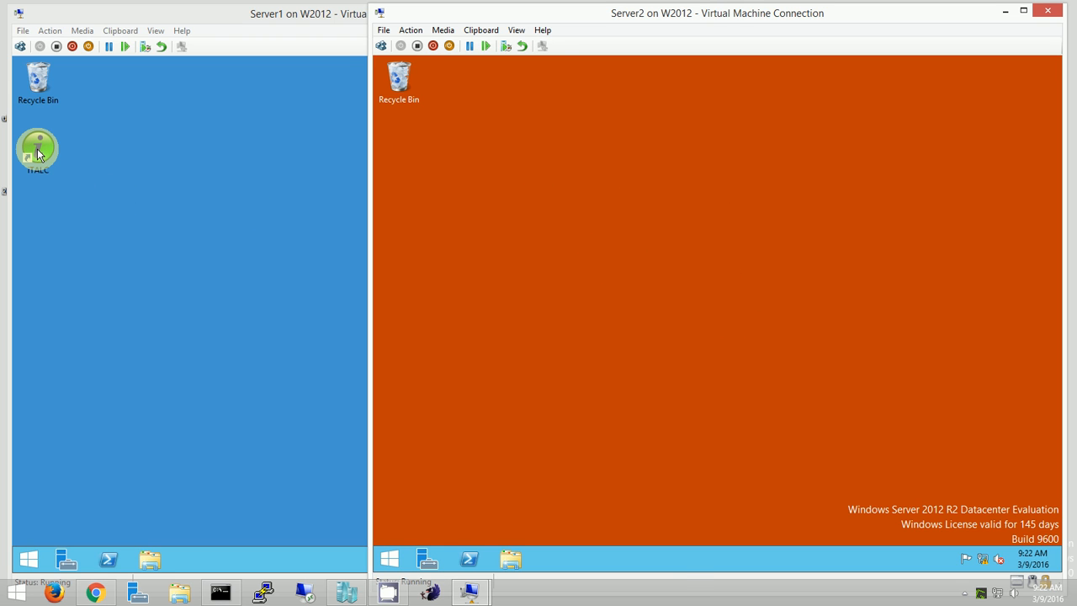
Launch the iTALC master application on Server1 and dismiss the missing configuration file notice.
{"action": "left_click", "coordinate": [160, 205]}
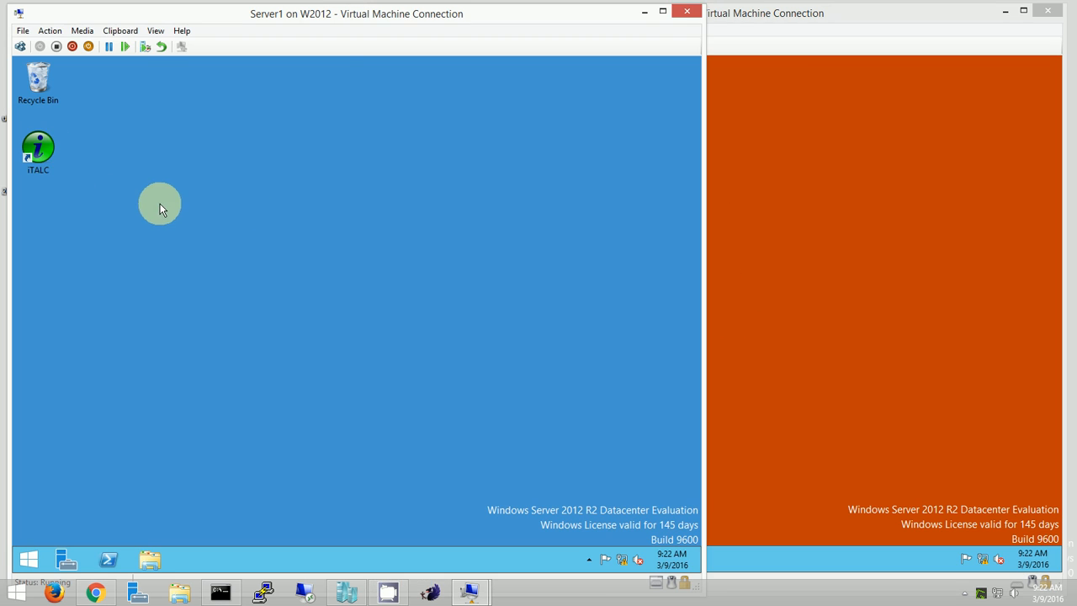
{"action": "double_click", "coordinate": [45, 149]}
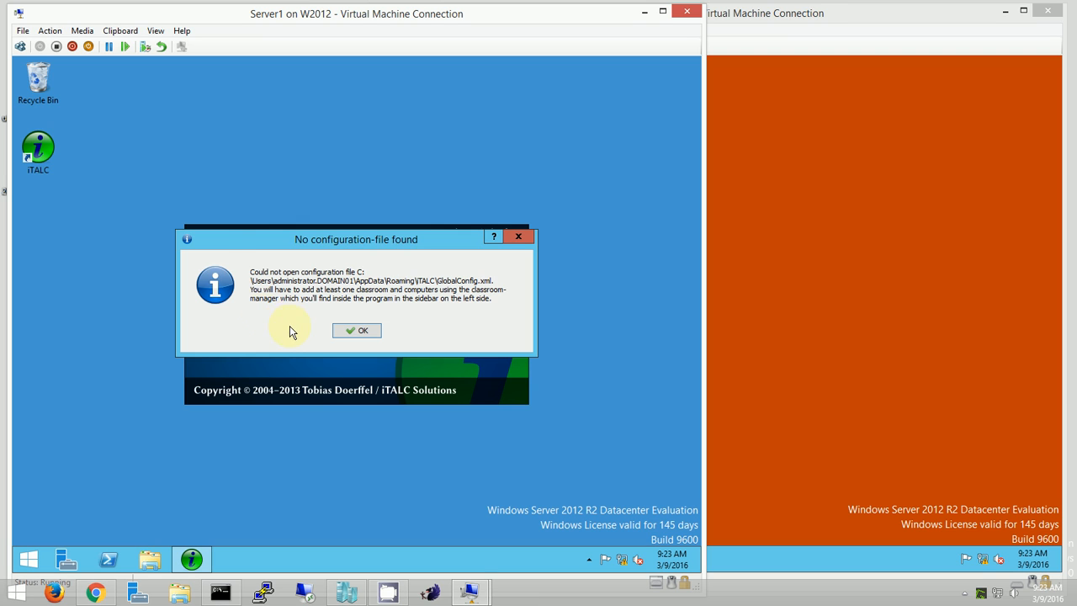
{"action": "left_click", "coordinate": [374, 330]}
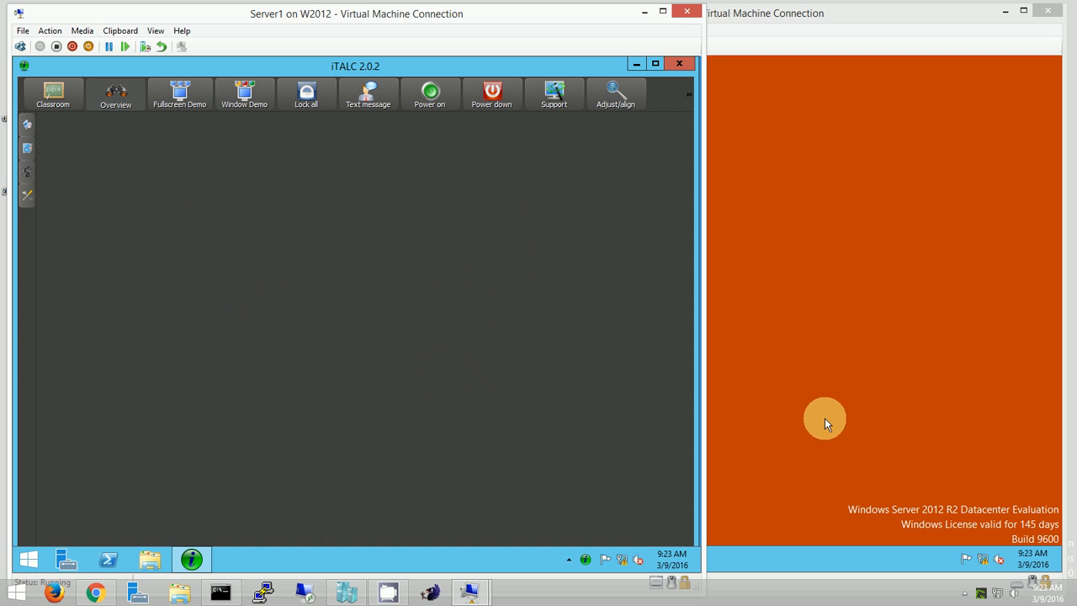
Run ipconfig /all in a Command Prompt on Server2 and review the IPv4 and physical addresses of adapter Ethernet 2.
{"action": "left_click", "coordinate": [787, 423]}
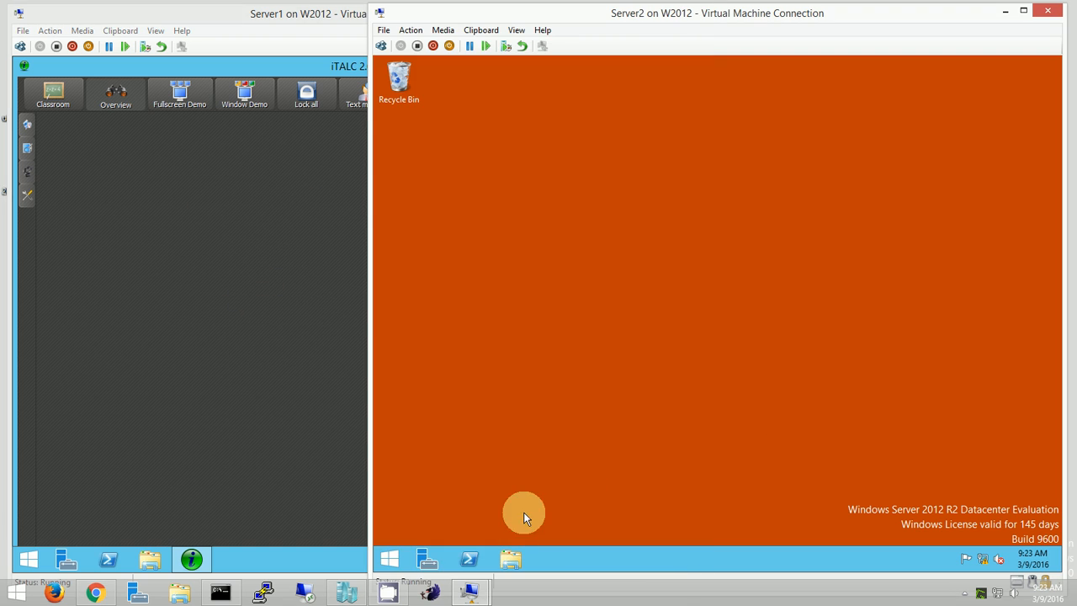
{"action": "right_click", "coordinate": [387, 559]}
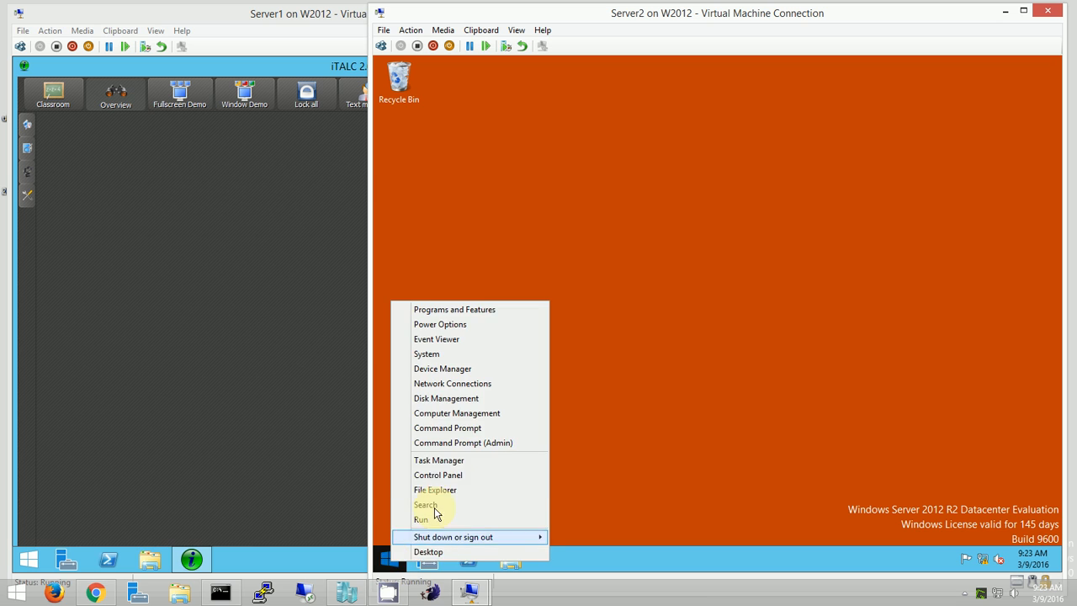
{"action": "left_click", "coordinate": [472, 427]}
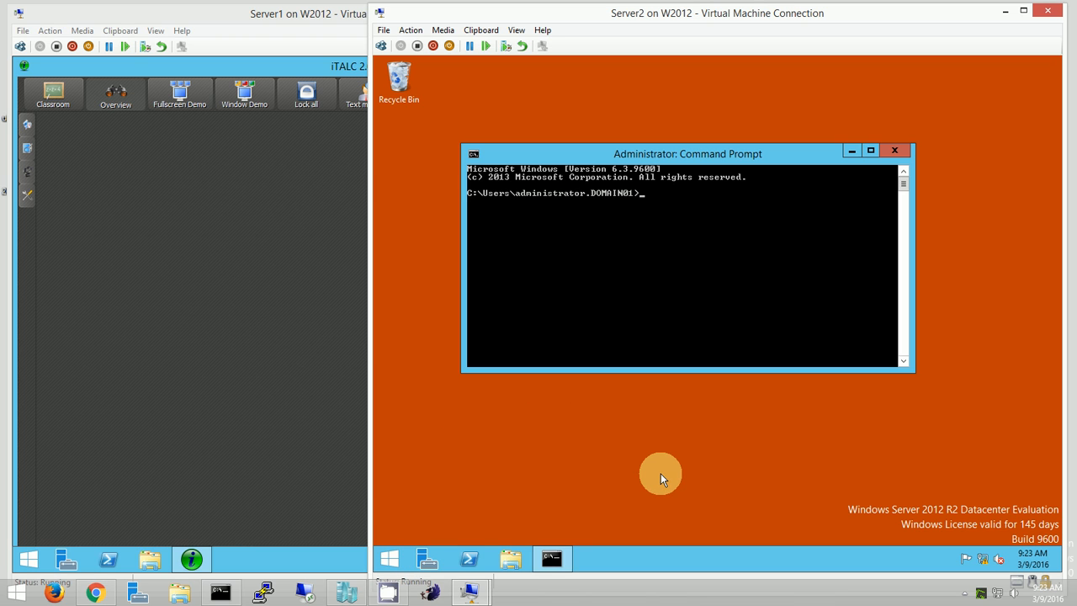
{"action": "type", "text": "ipconfig /all"}
{"action": "key", "text": "Return"}
{"action": "scroll", "coordinate": [868, 287], "scroll_direction": "up", "scroll_amount": 8}
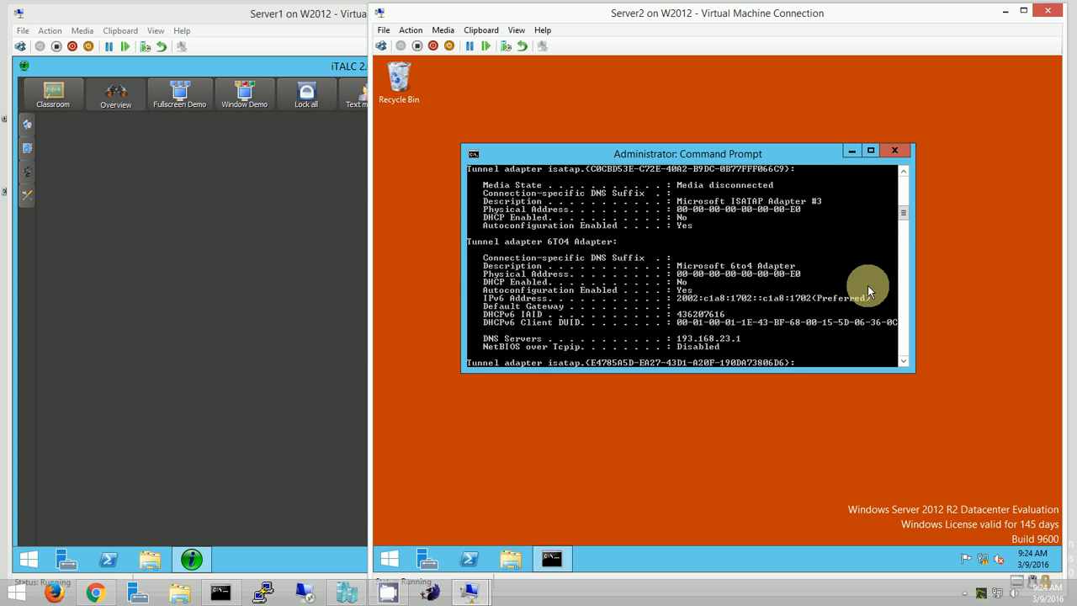
{"action": "scroll", "coordinate": [870, 292], "scroll_direction": "up", "scroll_amount": 3}
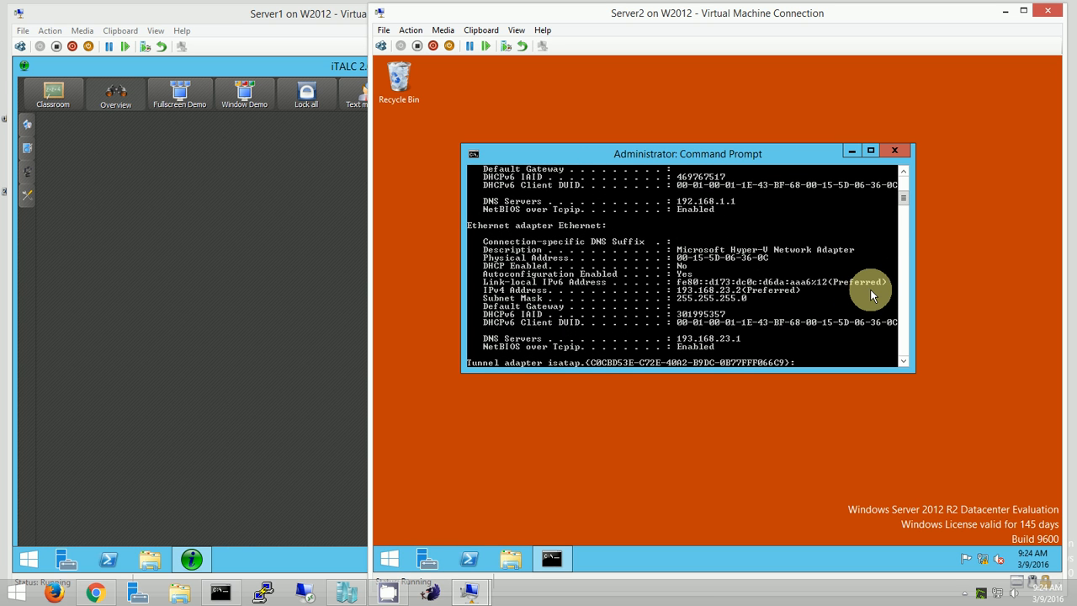
{"action": "scroll", "coordinate": [869, 292], "scroll_direction": "up", "scroll_amount": 6}
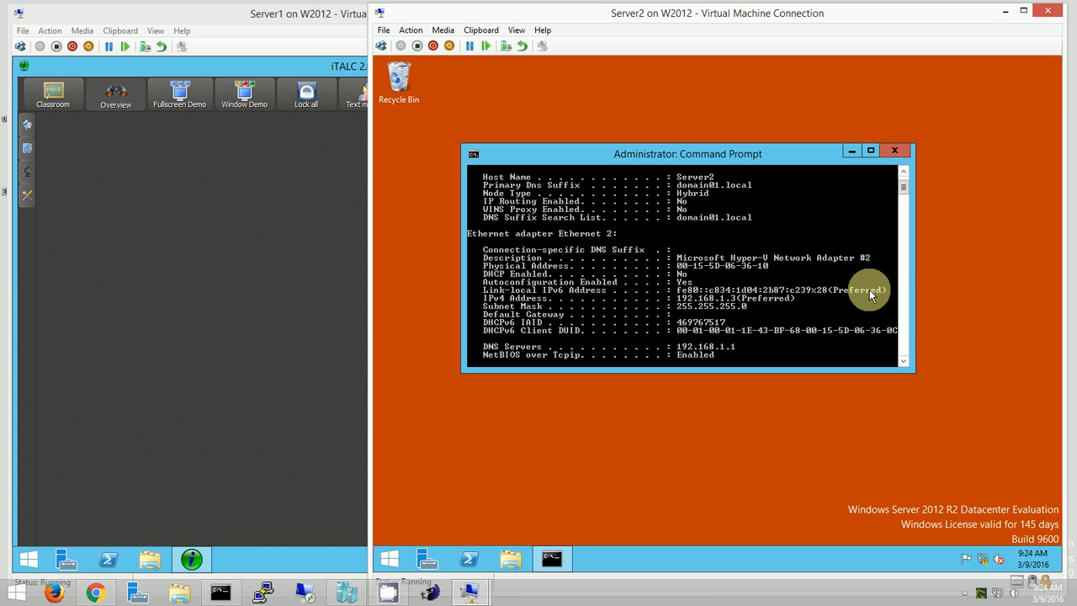
{"action": "scroll", "coordinate": [869, 291], "scroll_direction": "down", "scroll_amount": 2}
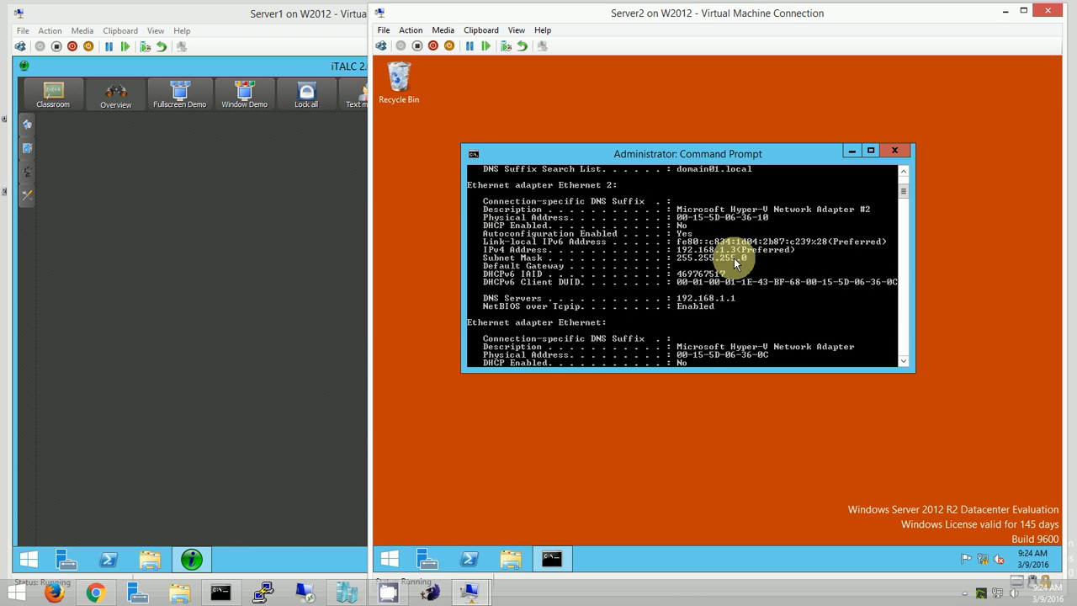
Mark and copy the physical address of adapter Ethernet 2 from the ipconfig output on Server2.
{"action": "right_click", "coordinate": [806, 269]}
{"action": "left_click", "coordinate": [833, 276]}
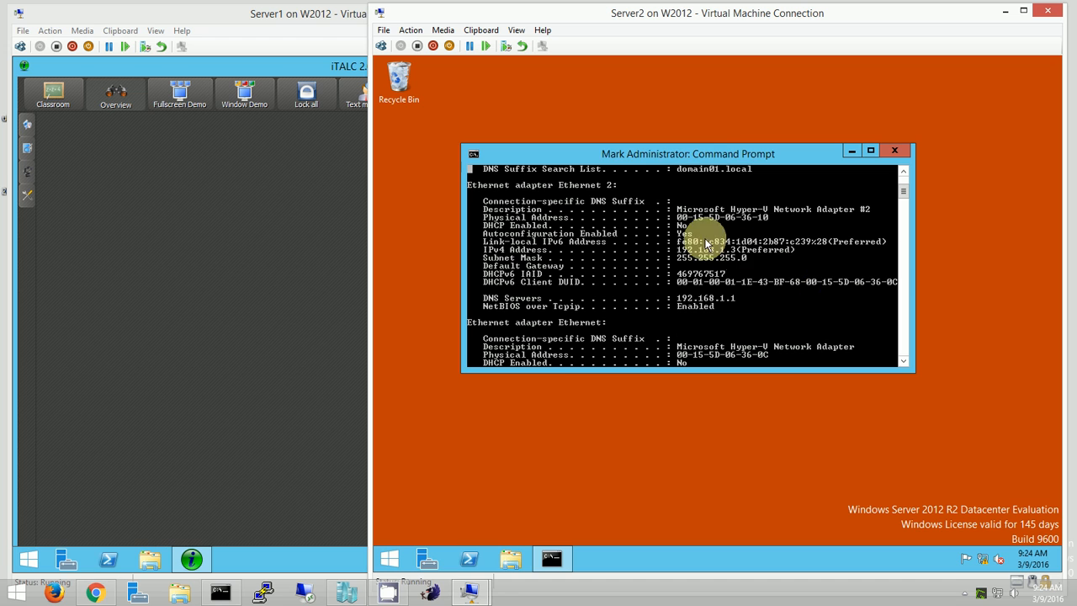
{"action": "left_click_drag", "start_coordinate": [675, 249], "coordinate": [739, 252]}
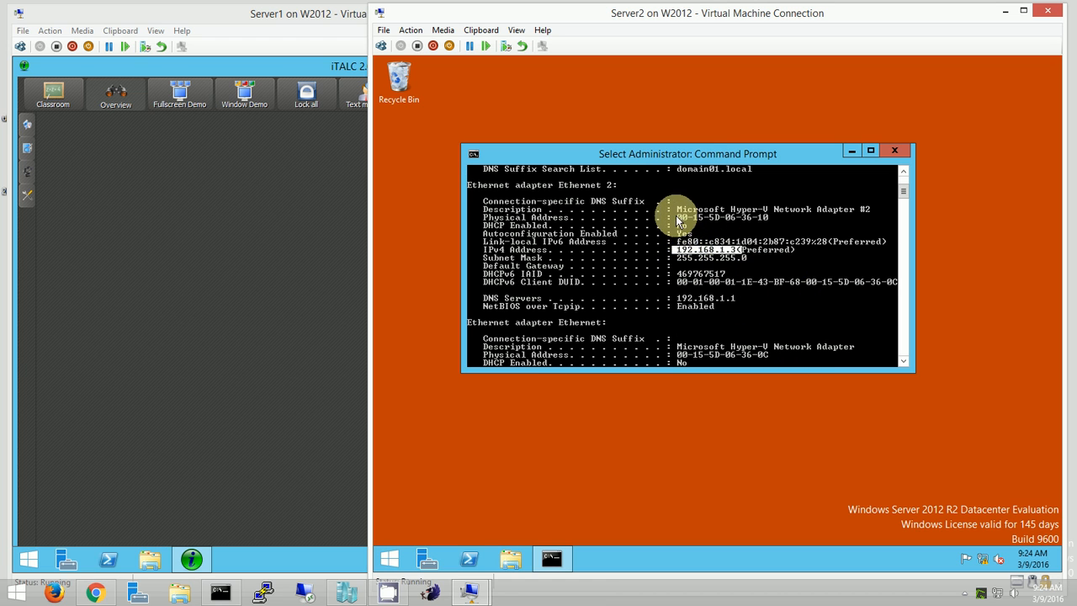
{"action": "left_click_drag", "start_coordinate": [674, 216], "coordinate": [768, 221]}
{"action": "key", "text": "Return"}
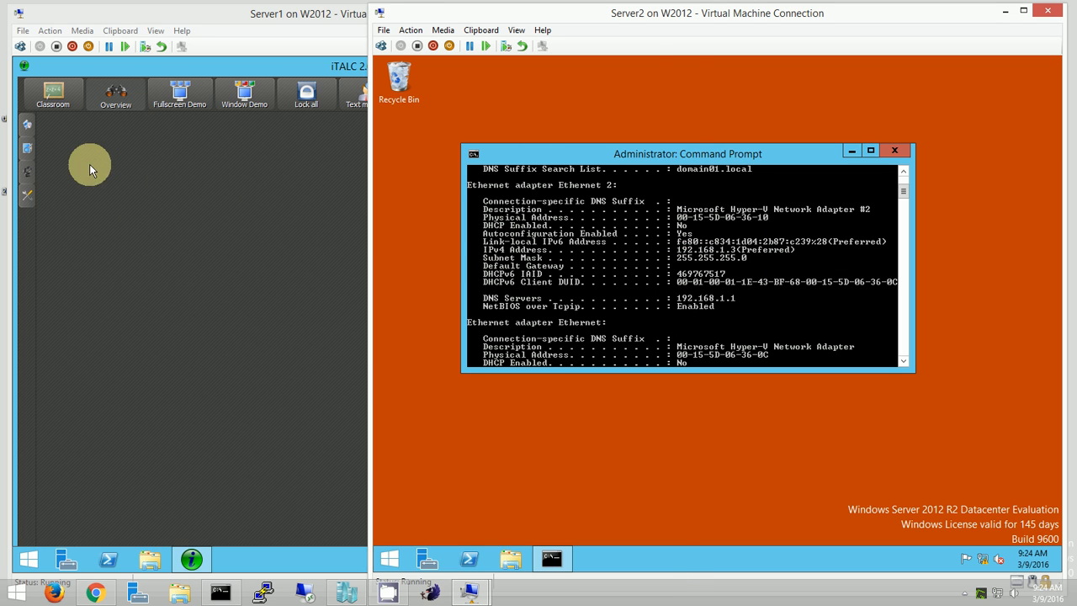
In Server1's iTALC configuration, set the double-click action for client windows to View live in fullscreen.
{"action": "left_click", "coordinate": [140, 181]}
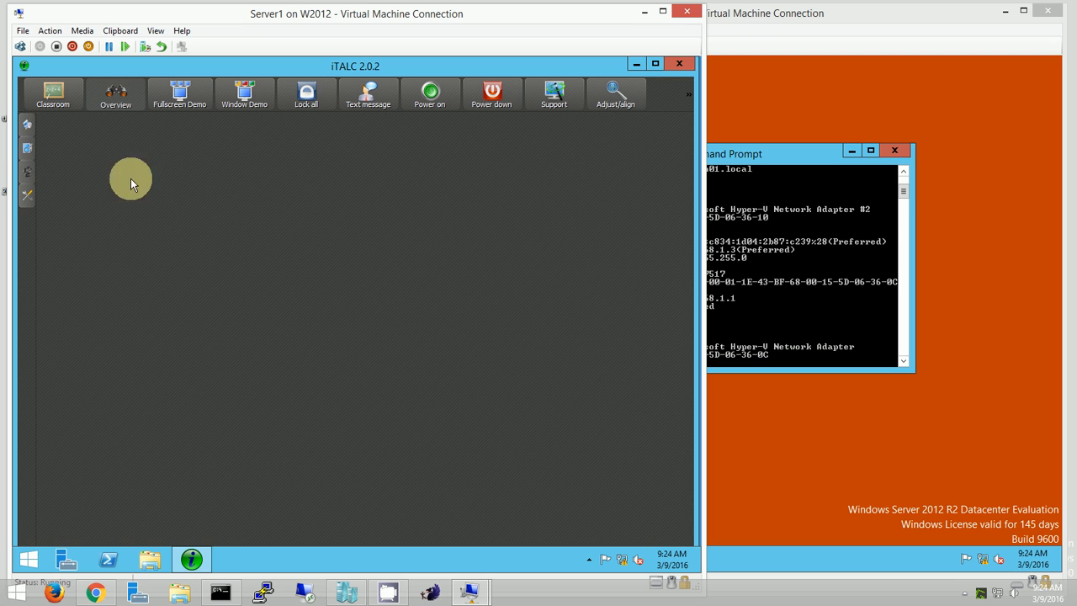
{"action": "left_click", "coordinate": [27, 151]}
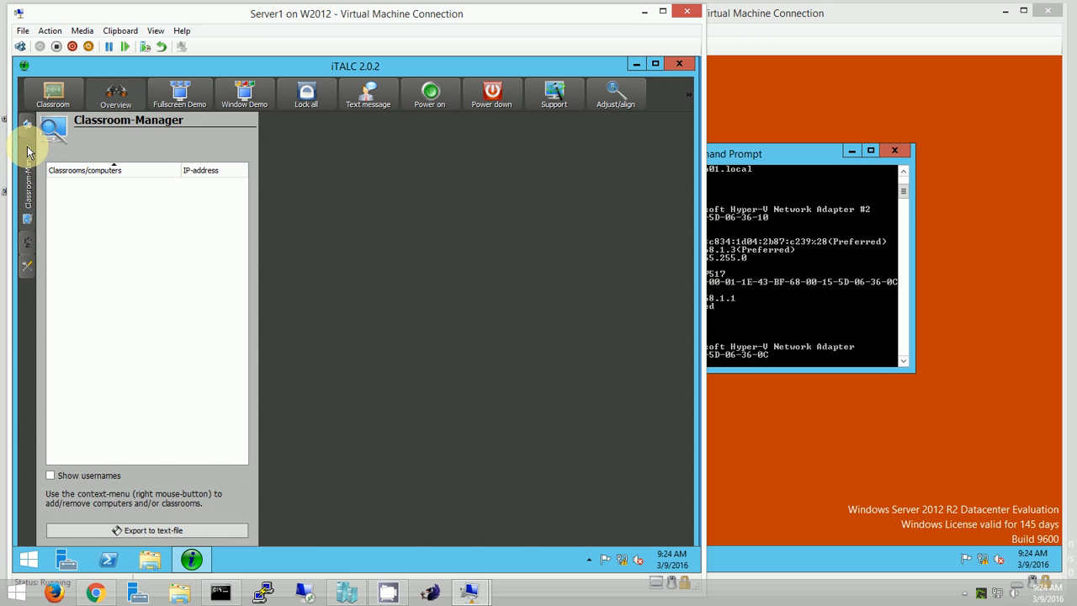
{"action": "left_click", "coordinate": [28, 240]}
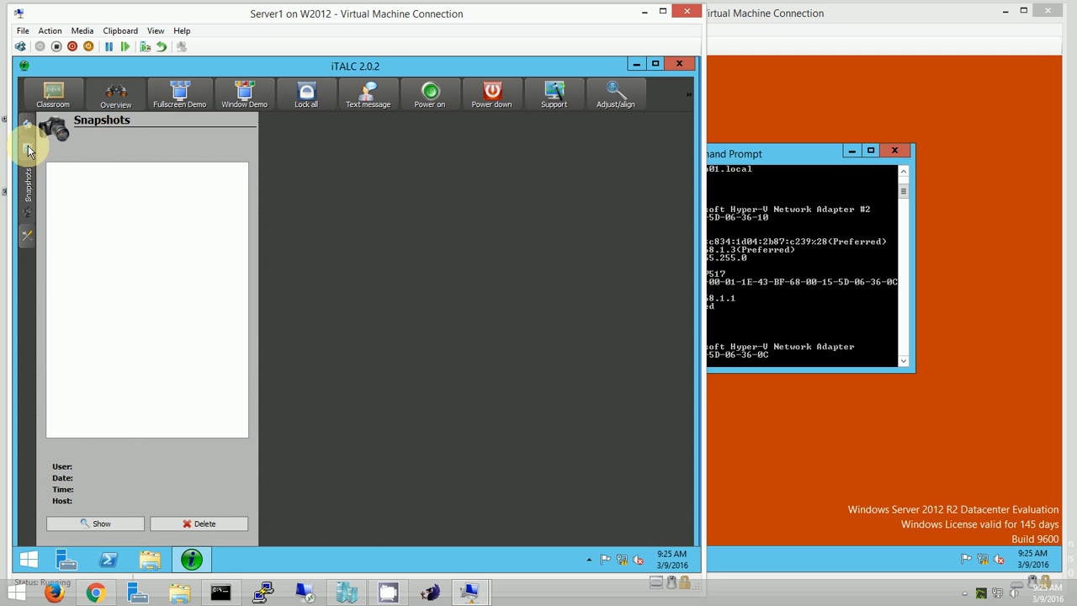
{"action": "left_click", "coordinate": [29, 236]}
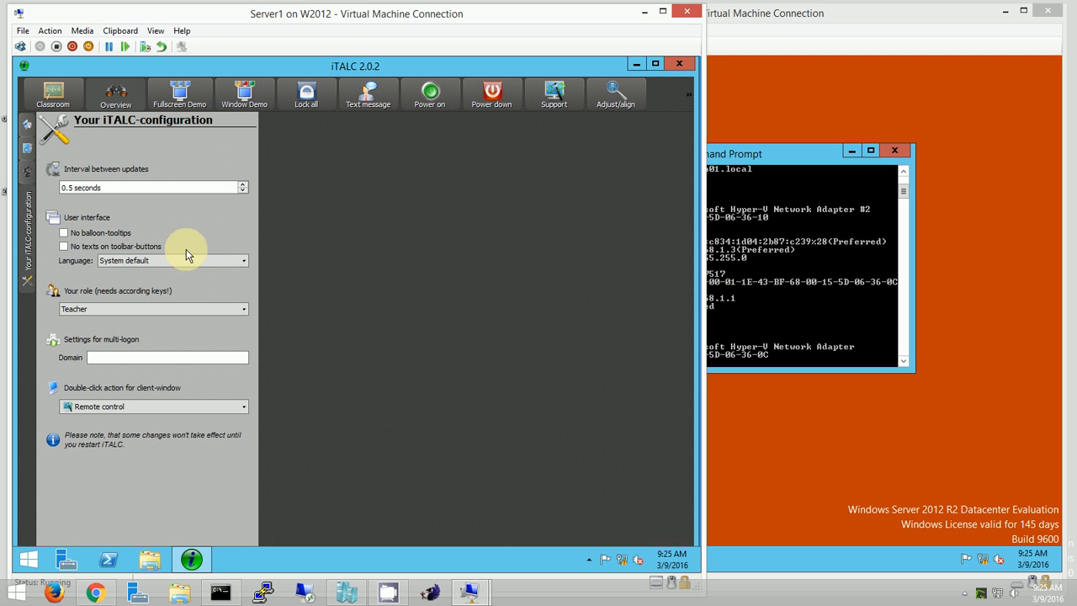
{"action": "left_click", "coordinate": [131, 411]}
{"action": "left_click", "coordinate": [130, 431]}
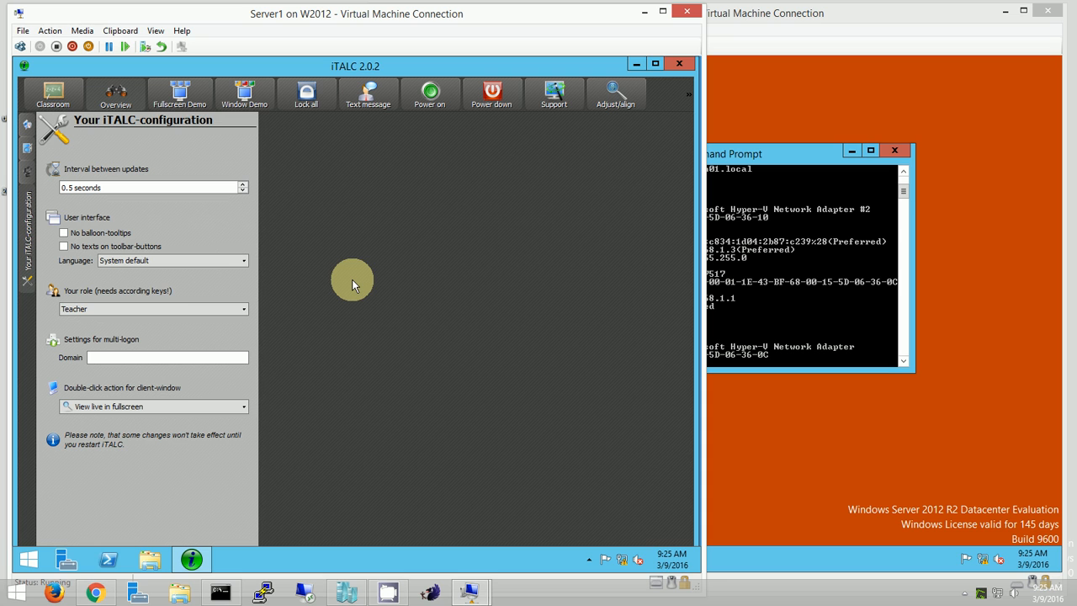
{"action": "left_click", "coordinate": [113, 406]}
Create a classroom named MyClassroom in the Classroom-Manager.
{"action": "left_click", "coordinate": [27, 152]}
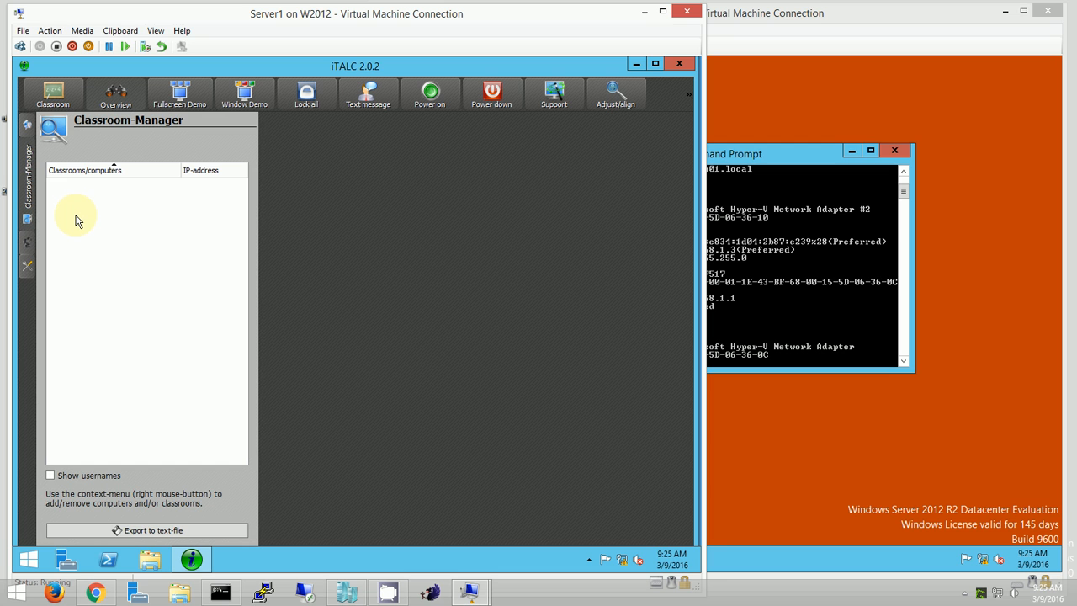
{"action": "right_click", "coordinate": [76, 221]}
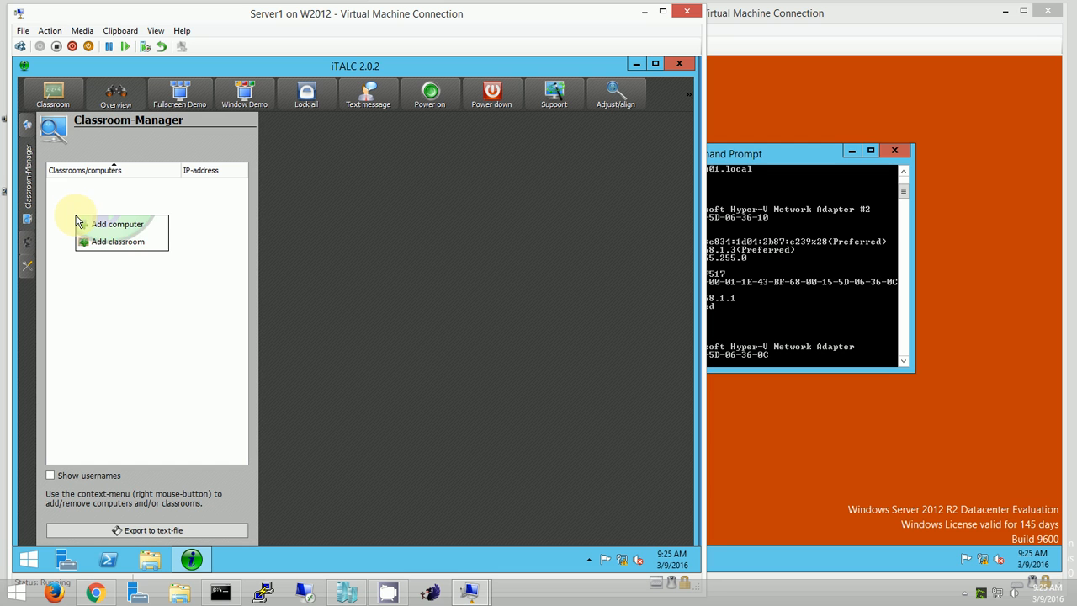
{"action": "left_click", "coordinate": [151, 245]}
{"action": "type", "text": "My"}
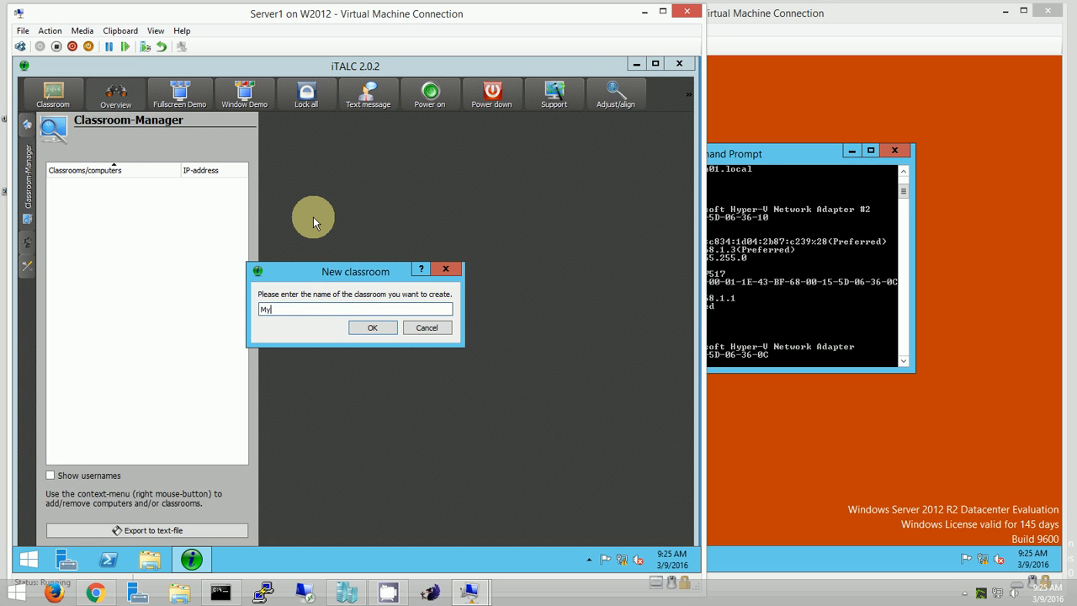
{"action": "type", "text": "Classroom"}
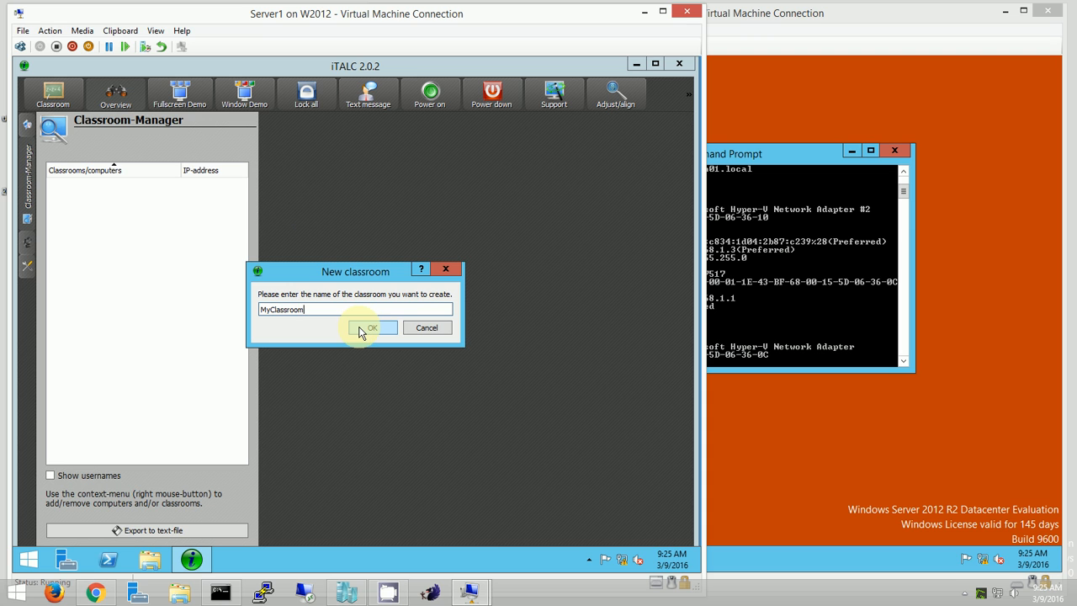
{"action": "left_click", "coordinate": [360, 330]}
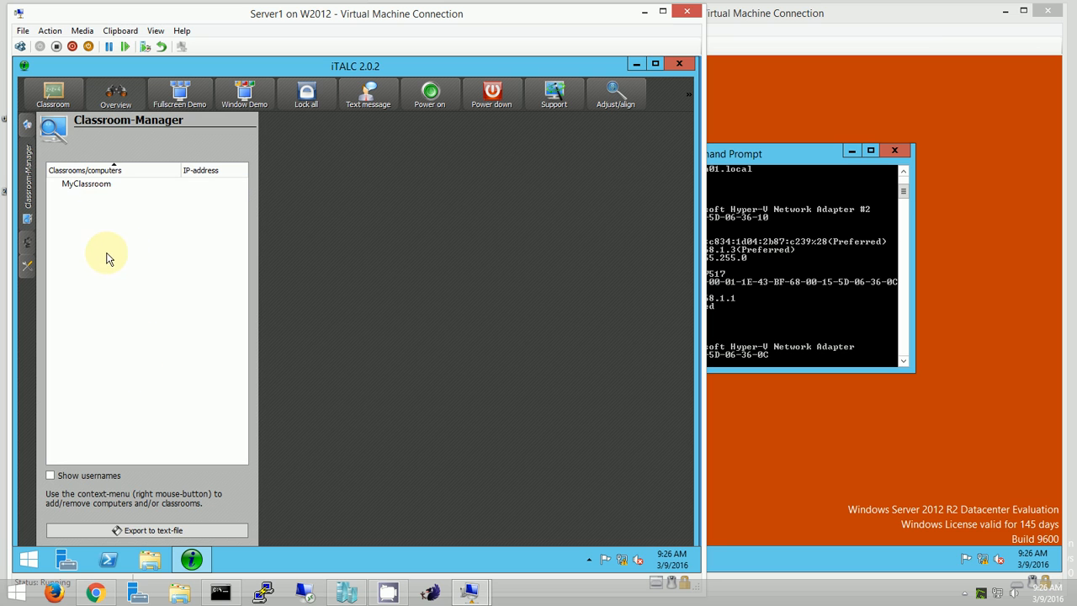
Start adding a computer to MyClassroom on Server1 and set its IP/hostname to 192.168.1.3, taken from Server2's ipconfig output.
{"action": "left_click", "coordinate": [94, 185]}
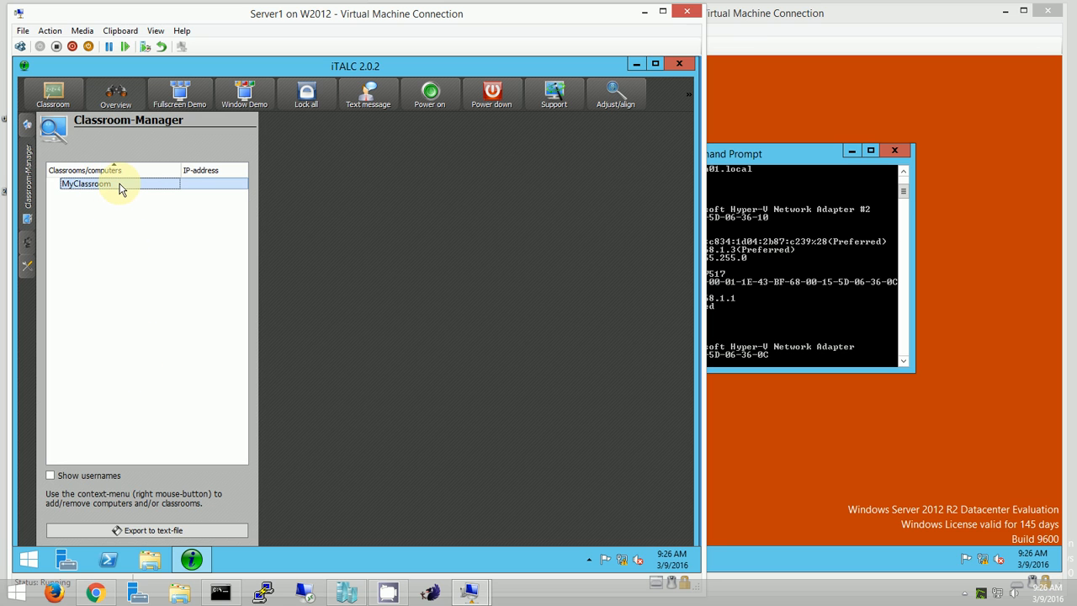
{"action": "right_click", "coordinate": [120, 189]}
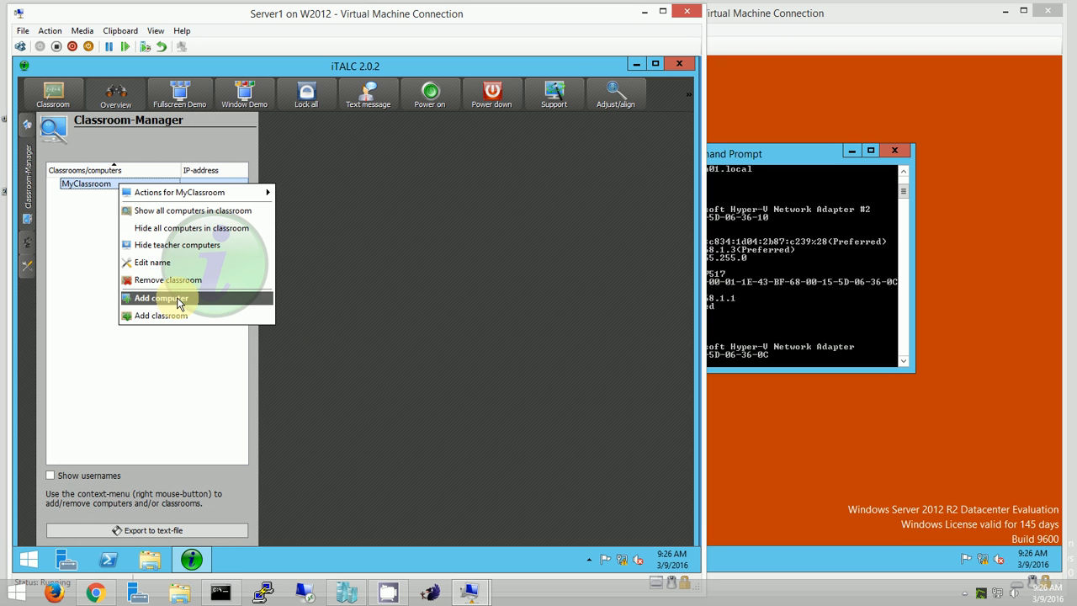
{"action": "left_click", "coordinate": [161, 298]}
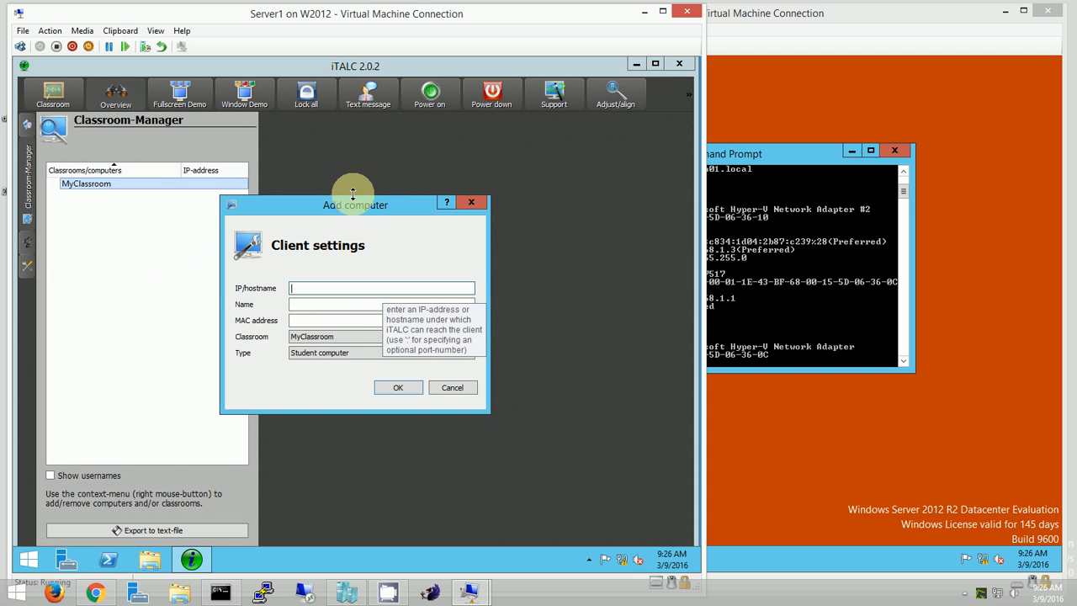
{"action": "left_click", "coordinate": [716, 162]}
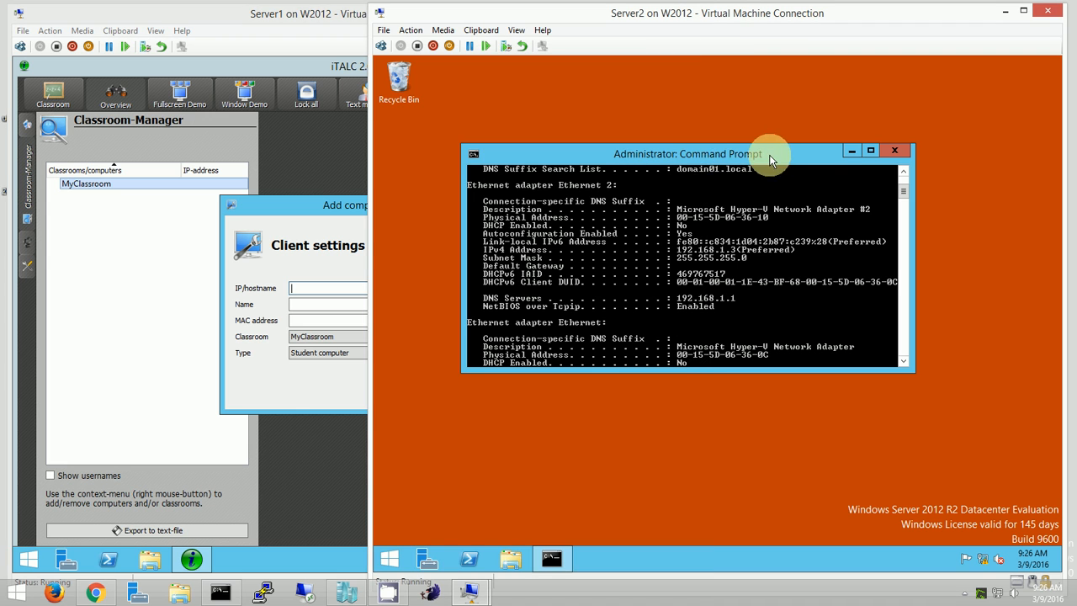
{"action": "left_click_drag", "start_coordinate": [765, 154], "coordinate": [850, 157]}
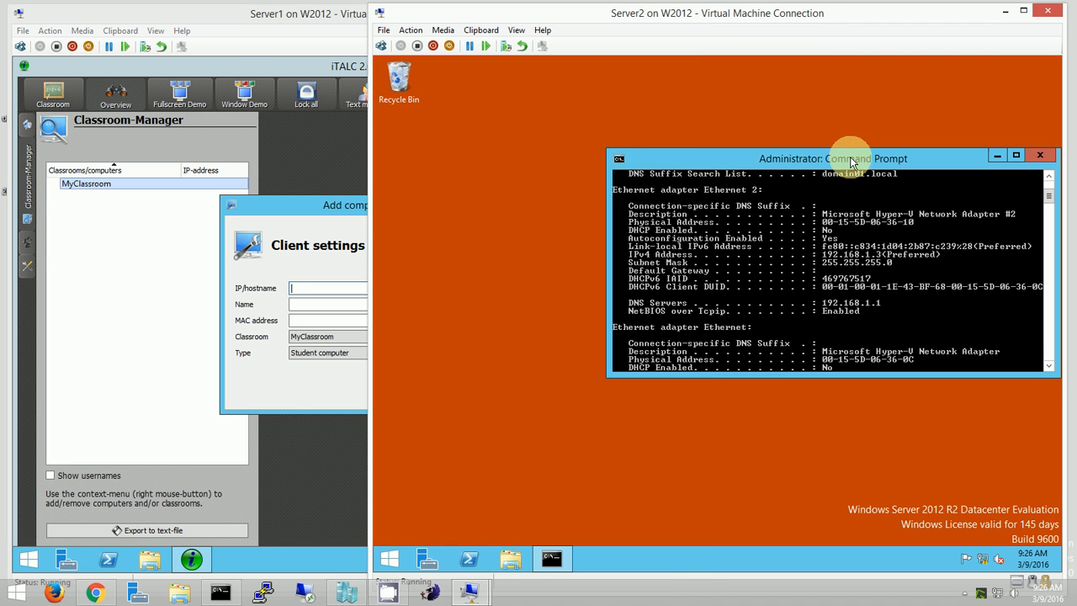
{"action": "left_click", "coordinate": [340, 207]}
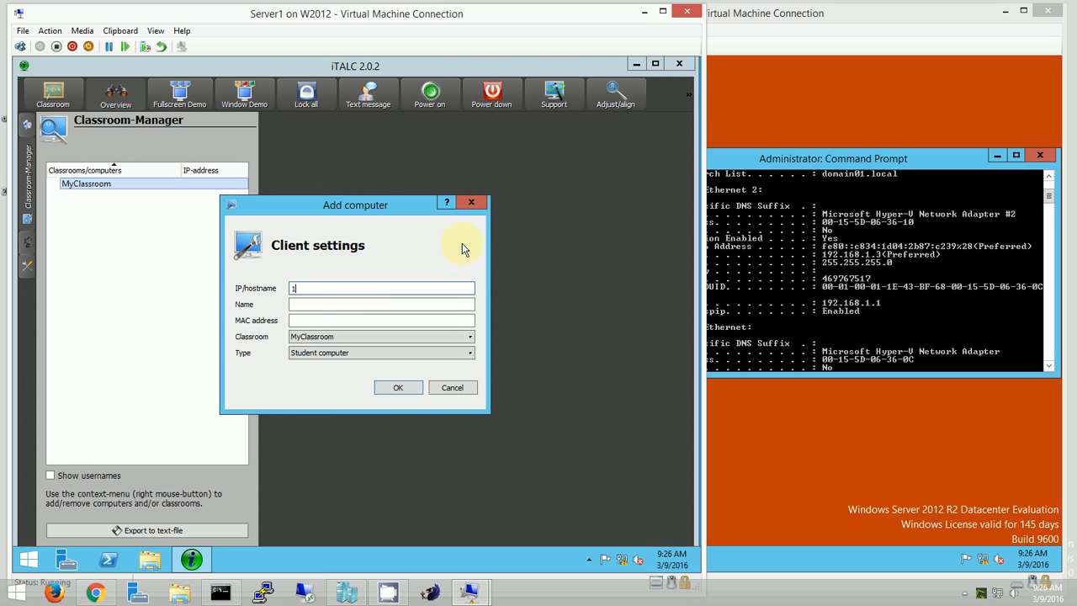
{"action": "type", "text": "92.168.1.3"}
Name the new client Server2 in the client settings, clearing any stray characters first.
{"action": "left_click", "coordinate": [345, 307]}
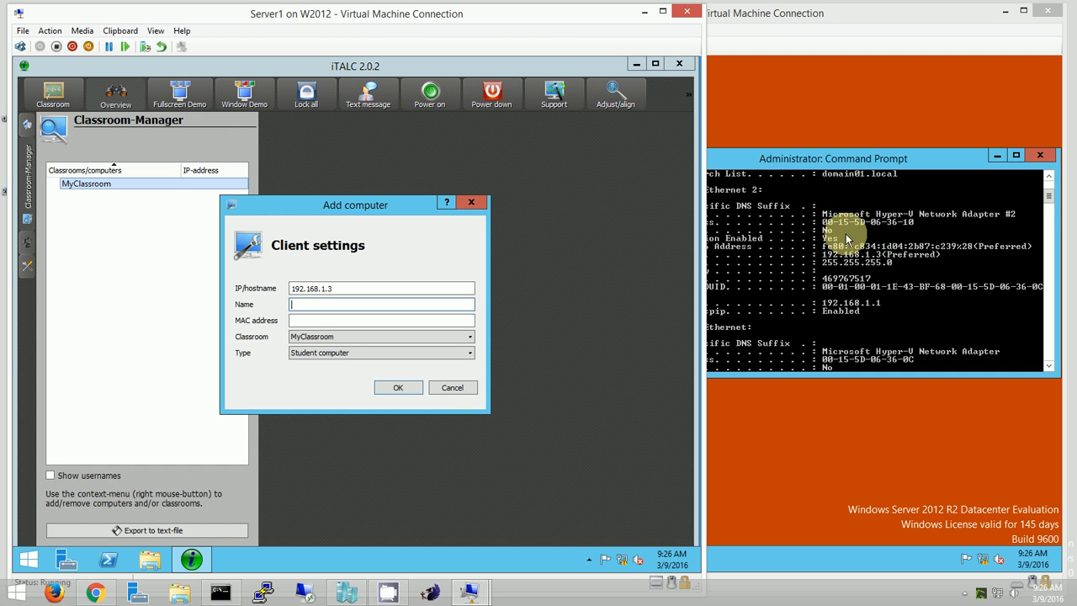
{"action": "left_click", "coordinate": [774, 113]}
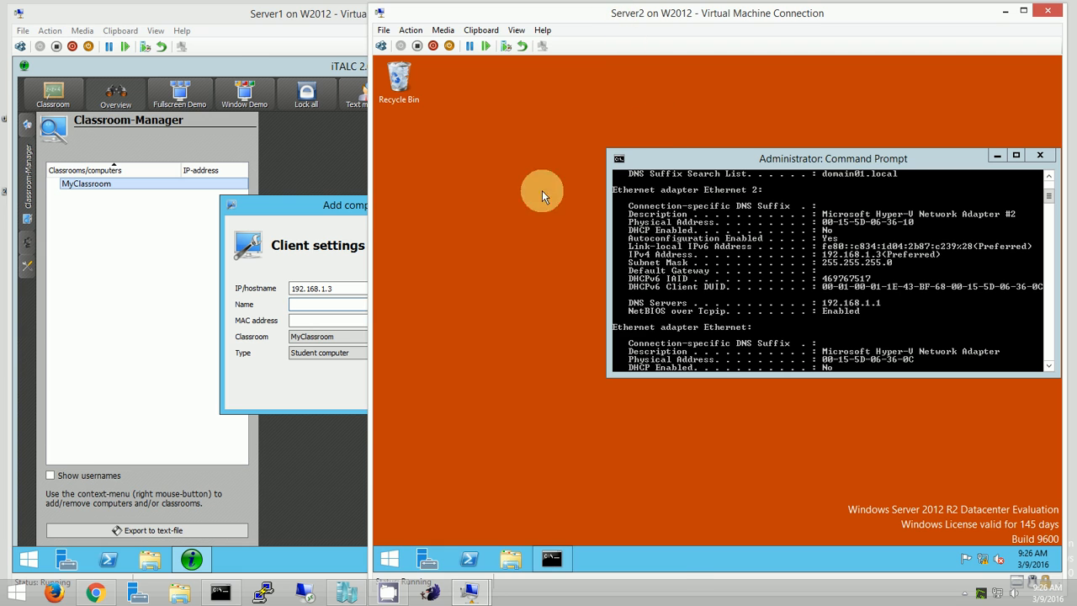
{"action": "left_click", "coordinate": [339, 206]}
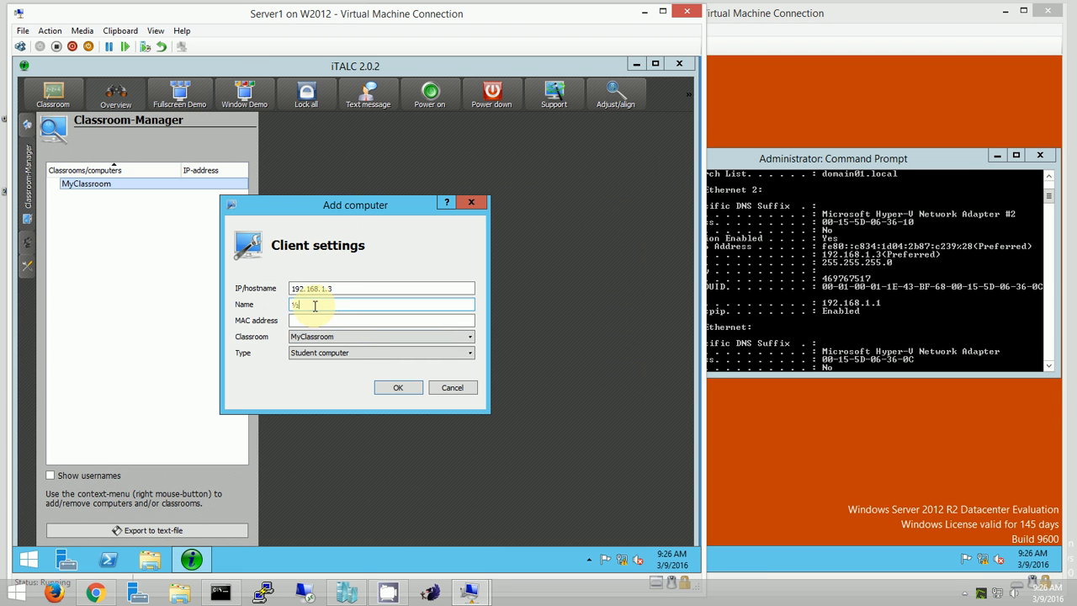
{"action": "double_click", "coordinate": [319, 305]}
{"action": "key", "text": "BackSpace"}
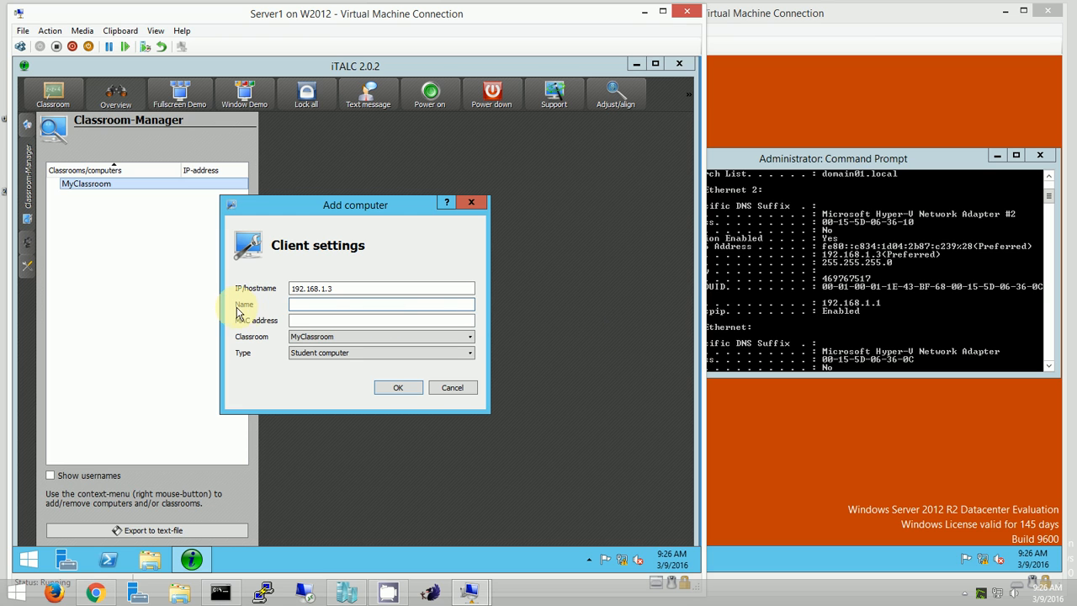
{"action": "type", "text": "S"}
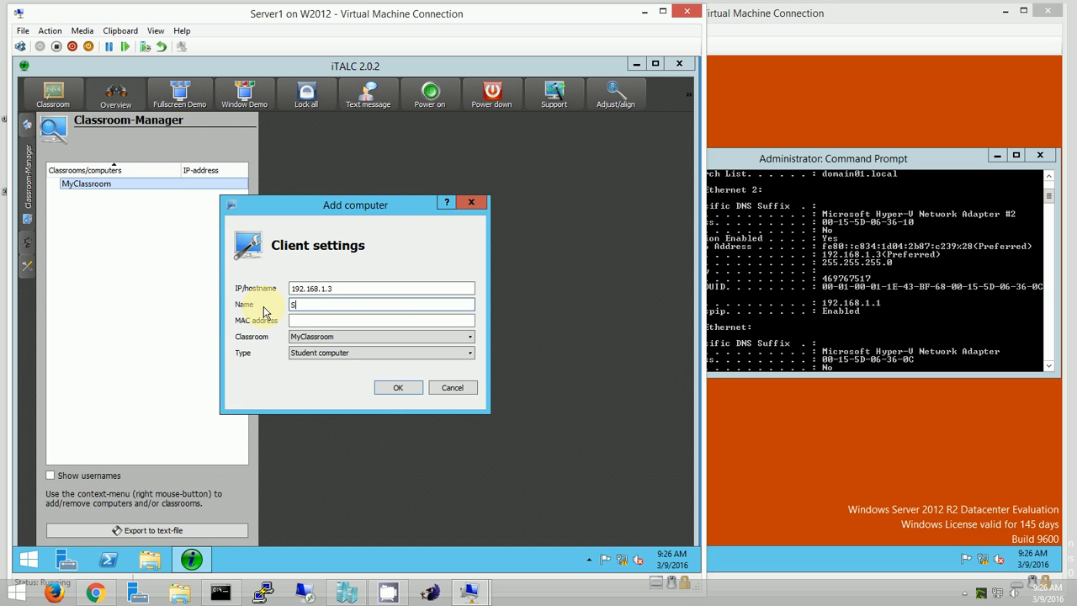
{"action": "type", "text": "erver2"}
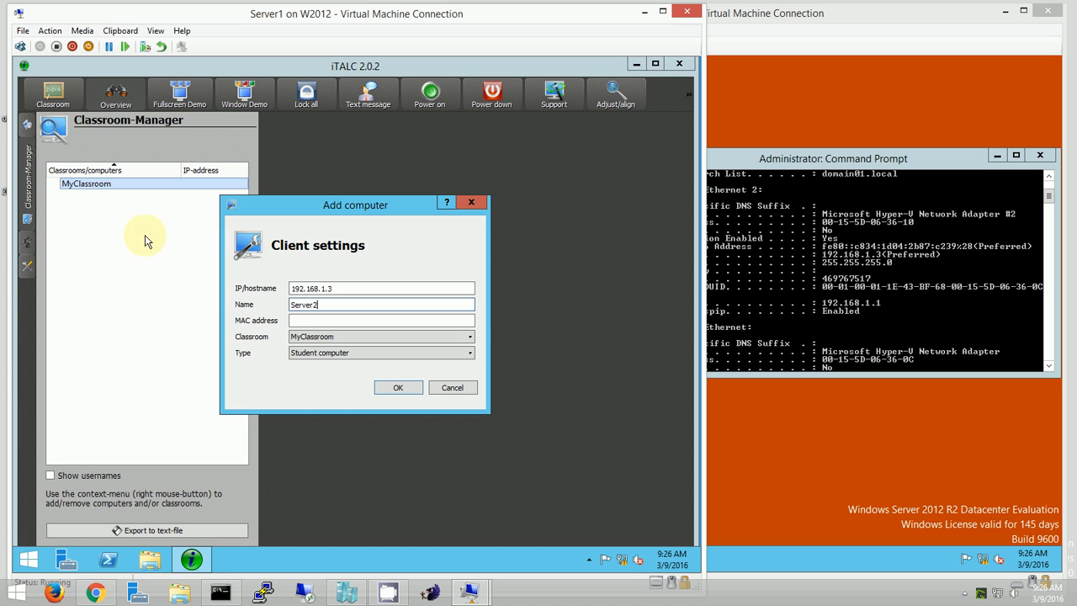
Enter Server2's MAC address as 00155d063610 without separators and try to save the client settings.
{"action": "left_click", "coordinate": [322, 323]}
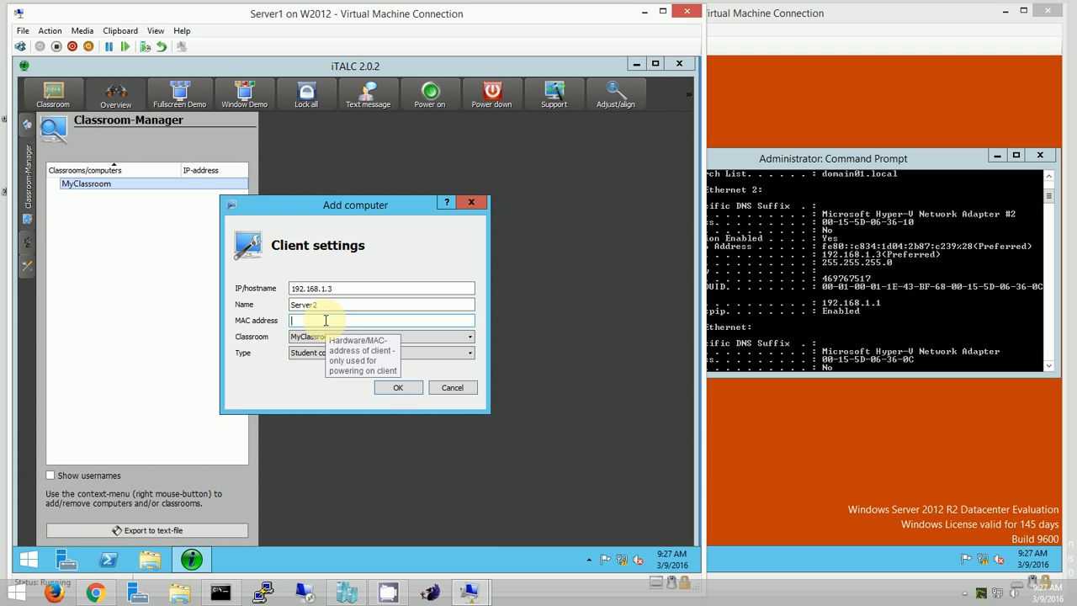
{"action": "left_click", "coordinate": [907, 231]}
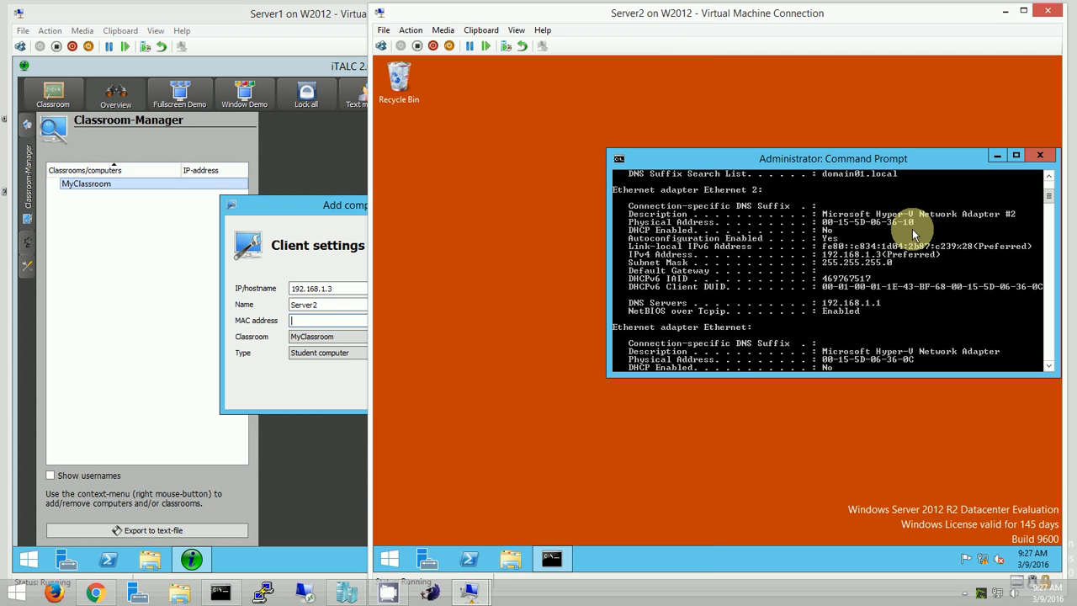
{"action": "left_click", "coordinate": [311, 320]}
{"action": "type", "text": "0015"}
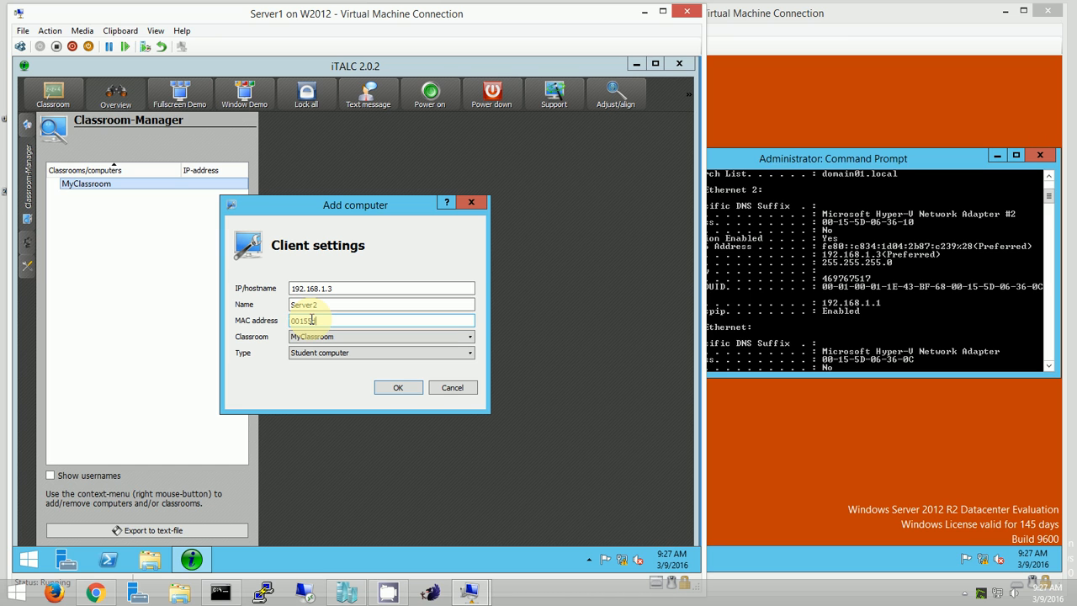
{"action": "type", "text": "5D063610"}
{"action": "key", "text": "Tab"}
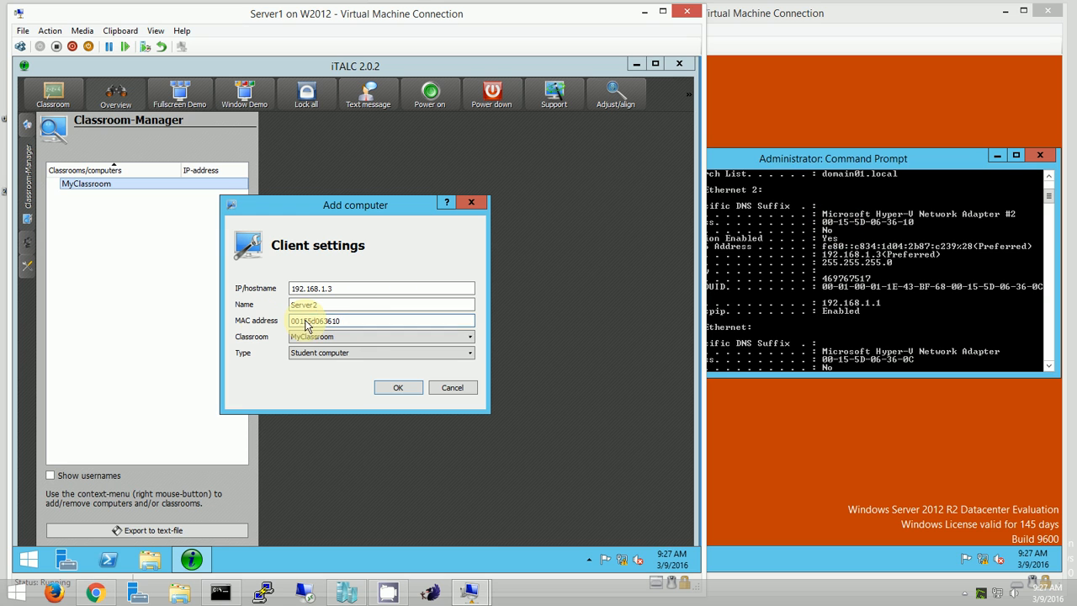
{"action": "left_click", "coordinate": [389, 392]}
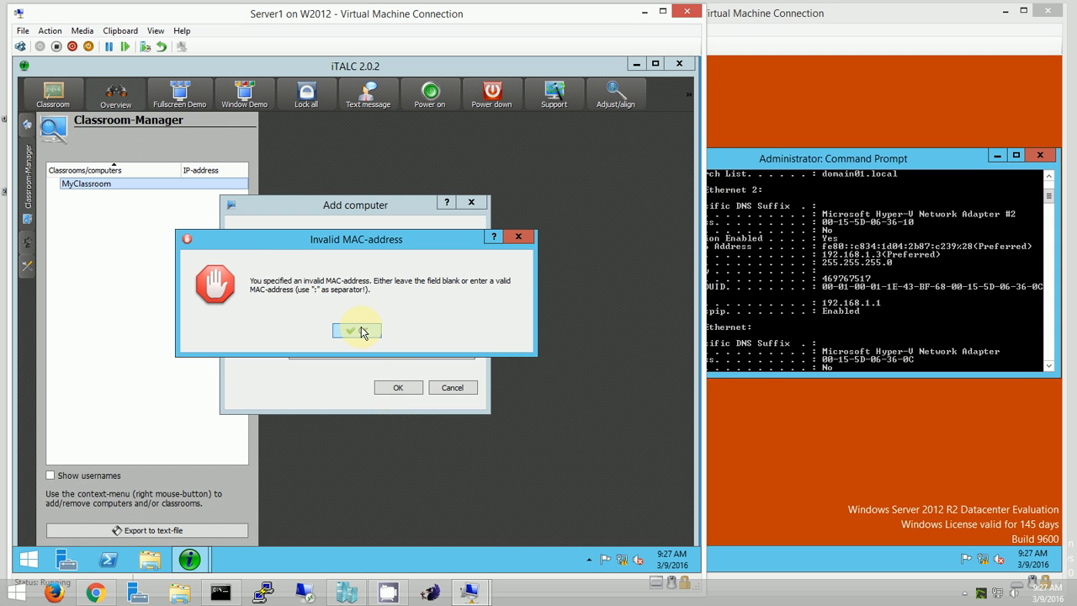
{"action": "key", "text": "Return"}
Insert colon separators so the MAC address reads 00:15:5d:06:36:10, and save the new client.
{"action": "left_click", "coordinate": [350, 320]}
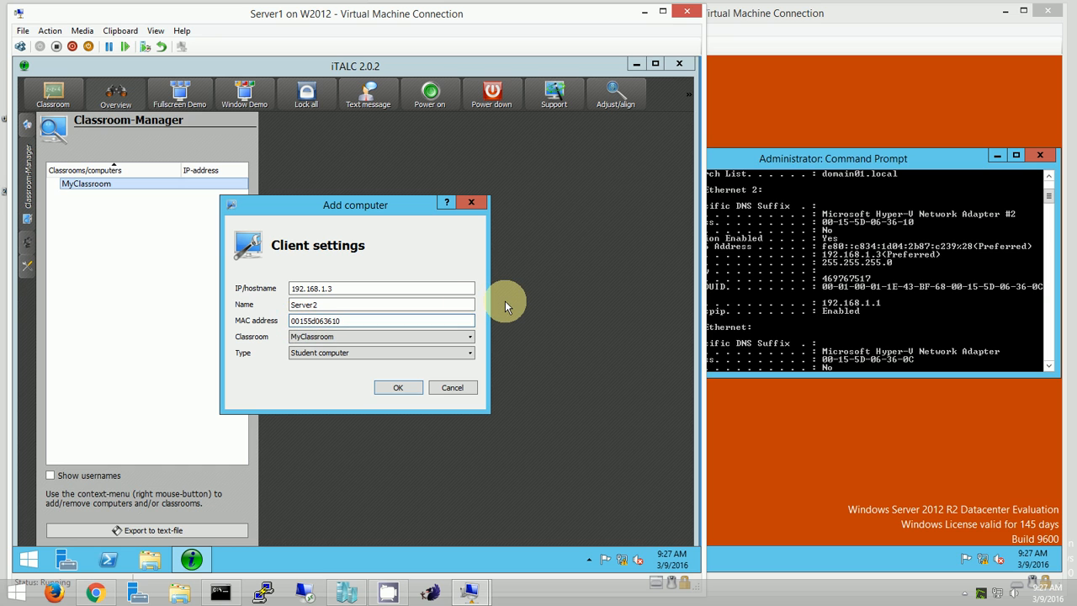
{"action": "key", "text": "Right"}
{"action": "type", "text": ":"}
{"action": "key", "text": "Right"}
{"action": "key", "text": "Right"}
{"action": "type", "text": ":"}
{"action": "key", "text": "Right"}
{"action": "key", "text": "Right"}
{"action": "type", "text": ":"}
{"action": "key", "text": "Right"}
{"action": "key", "text": "Right"}
{"action": "type", "text": ":"}
{"action": "key", "text": "Right"}
{"action": "key", "text": "Right"}
{"action": "type", "text": ":"}
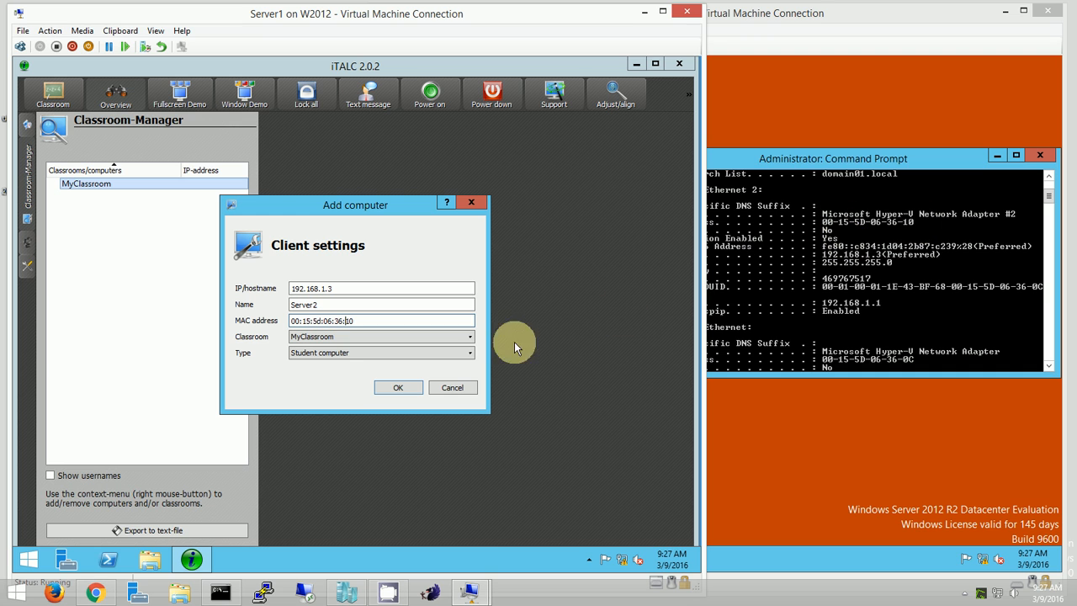
{"action": "left_click", "coordinate": [396, 321]}
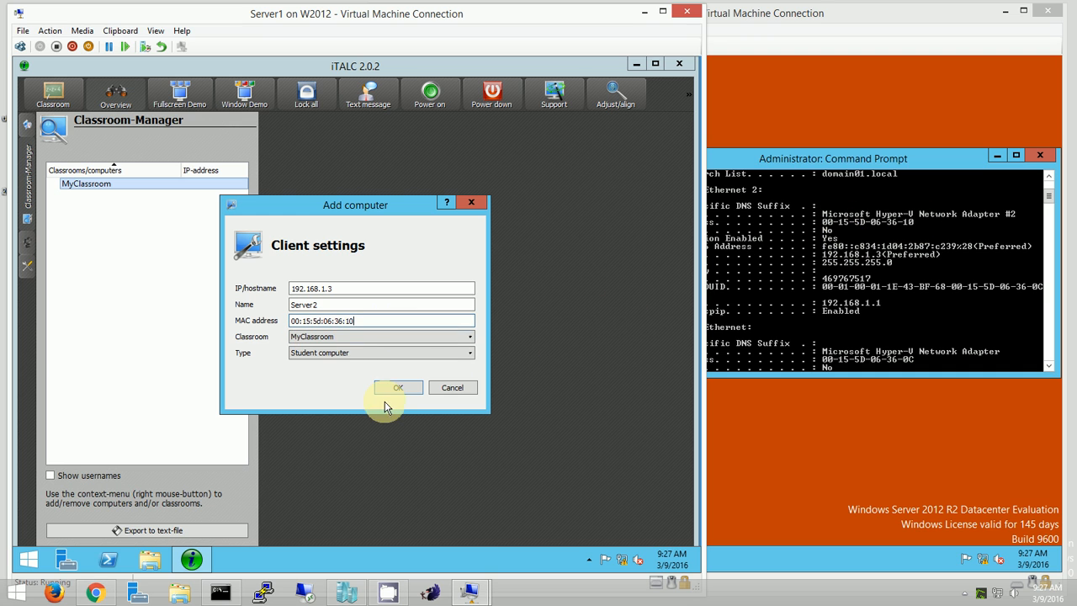
{"action": "left_click", "coordinate": [412, 390]}
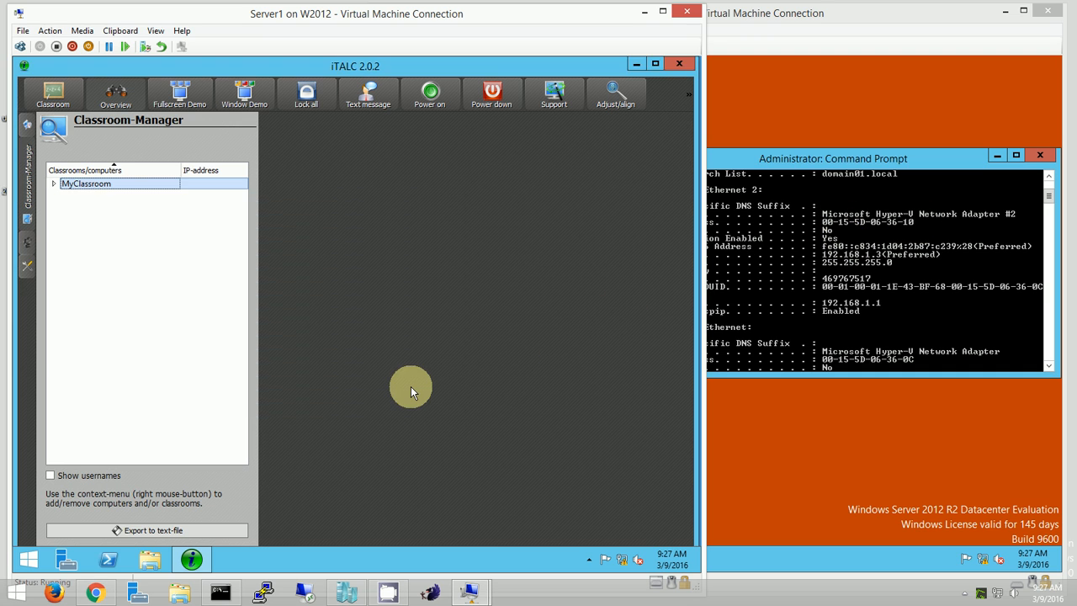
Show Server2 from MyClassroom in the overview and move the Command Prompt window on Server2 to test the live preview.
{"action": "left_click", "coordinate": [54, 186]}
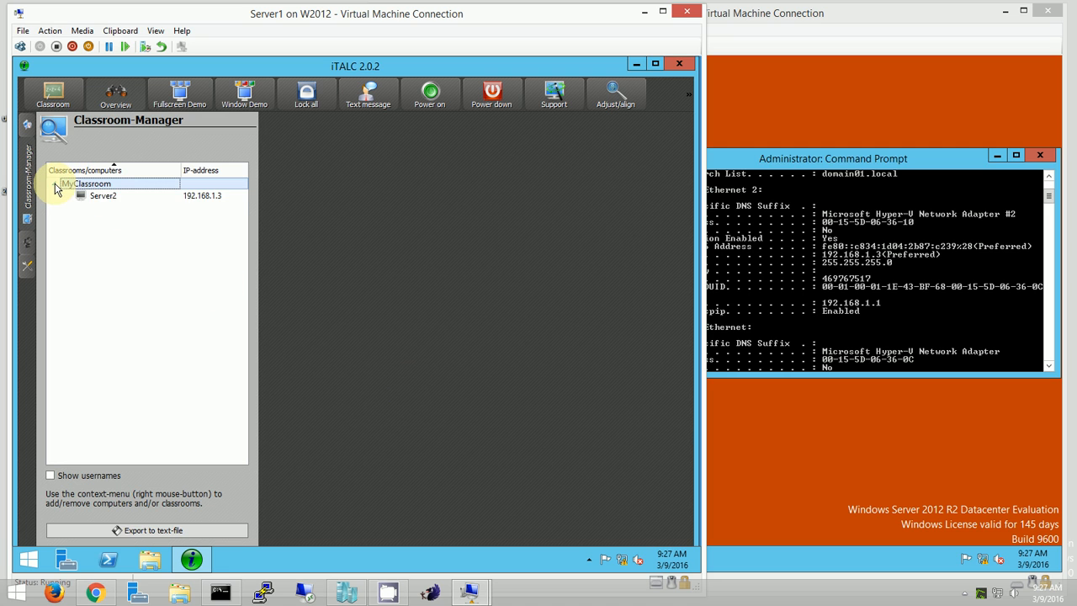
{"action": "double_click", "coordinate": [101, 198]}
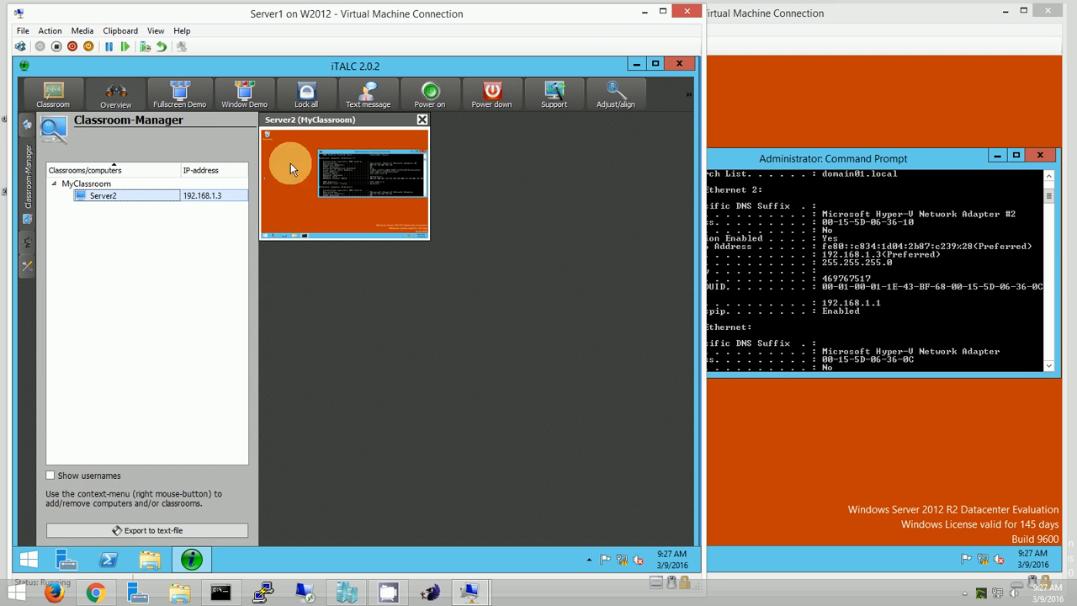
{"action": "left_click", "coordinate": [791, 160]}
{"action": "left_click_drag", "start_coordinate": [839, 165], "coordinate": [524, 189]}
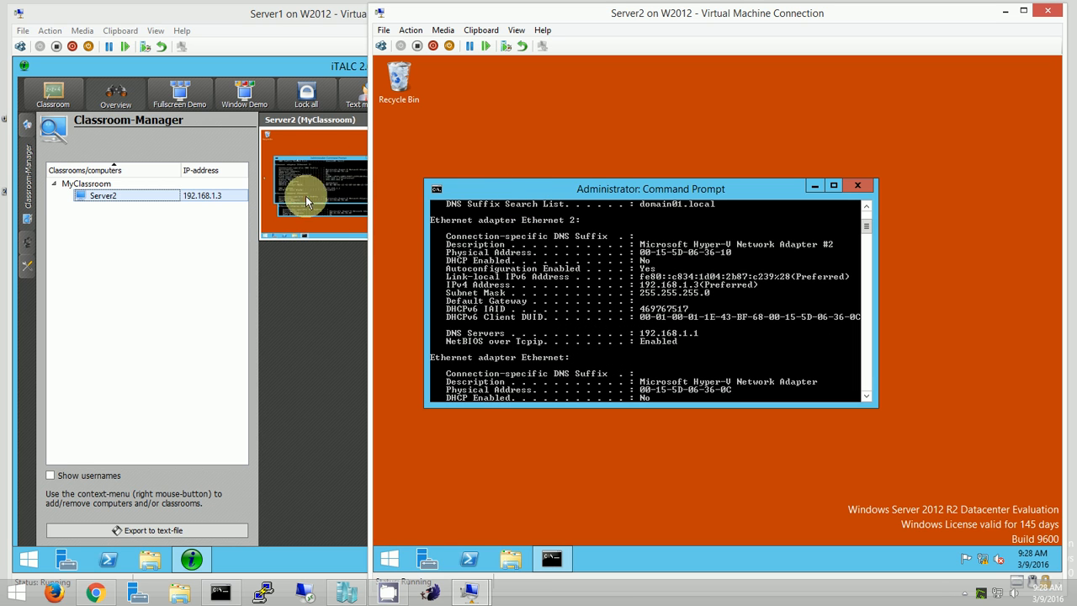
Lock Server2's display from its preview in iTALC on Server1, and open Server2 in View live.
{"action": "left_click", "coordinate": [326, 286]}
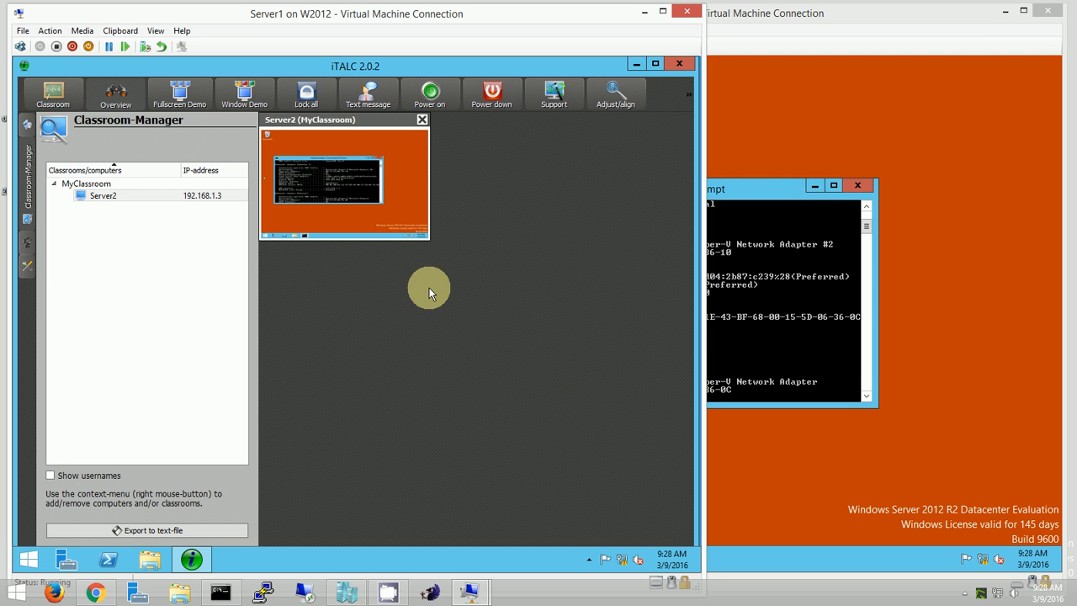
{"action": "right_click", "coordinate": [338, 174]}
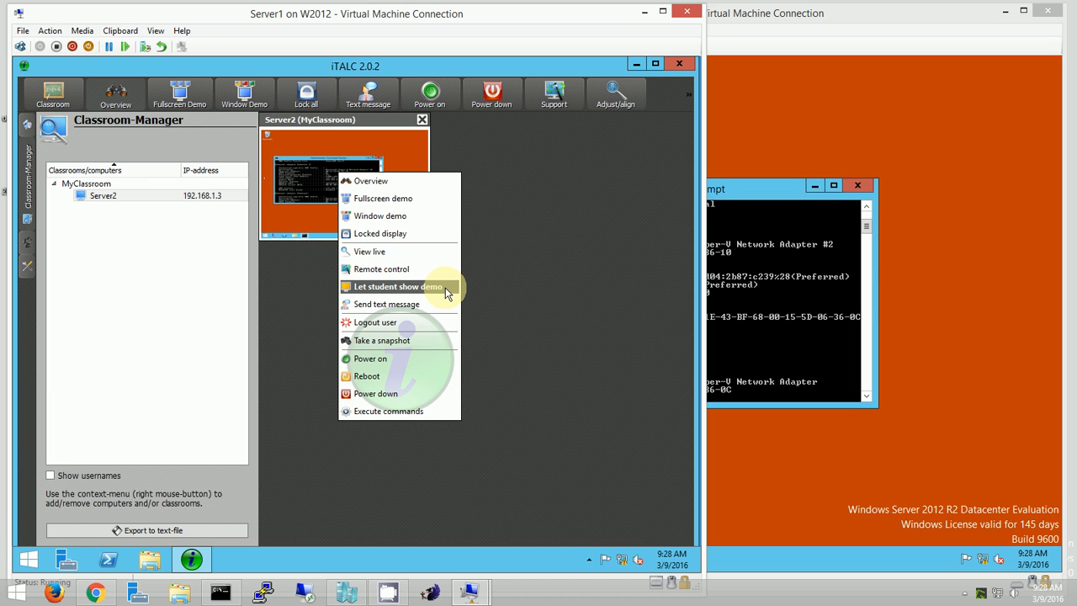
{"action": "left_click", "coordinate": [413, 233]}
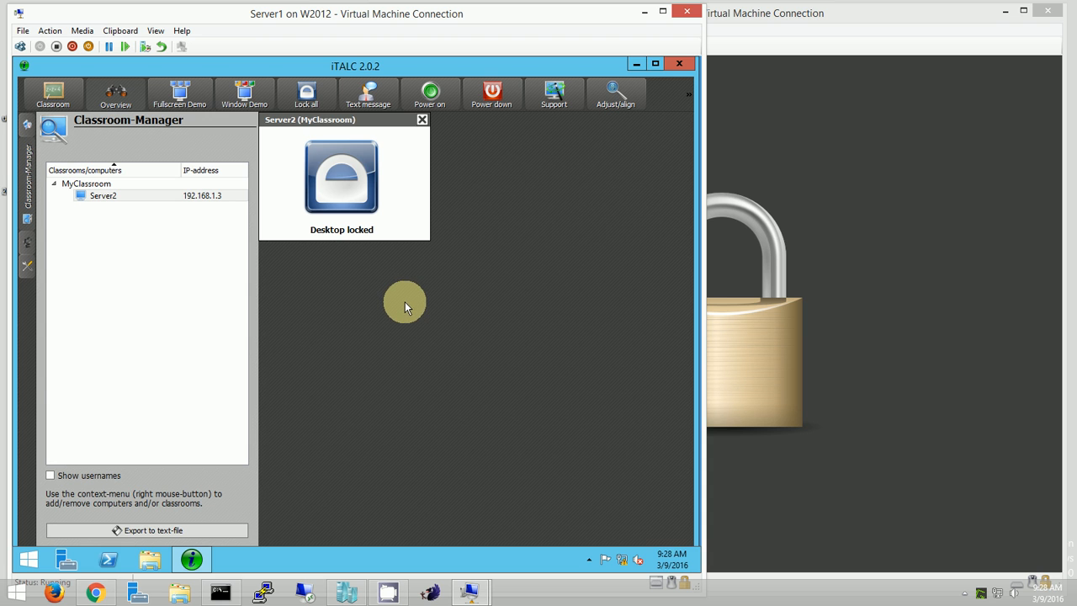
{"action": "double_click", "coordinate": [355, 178]}
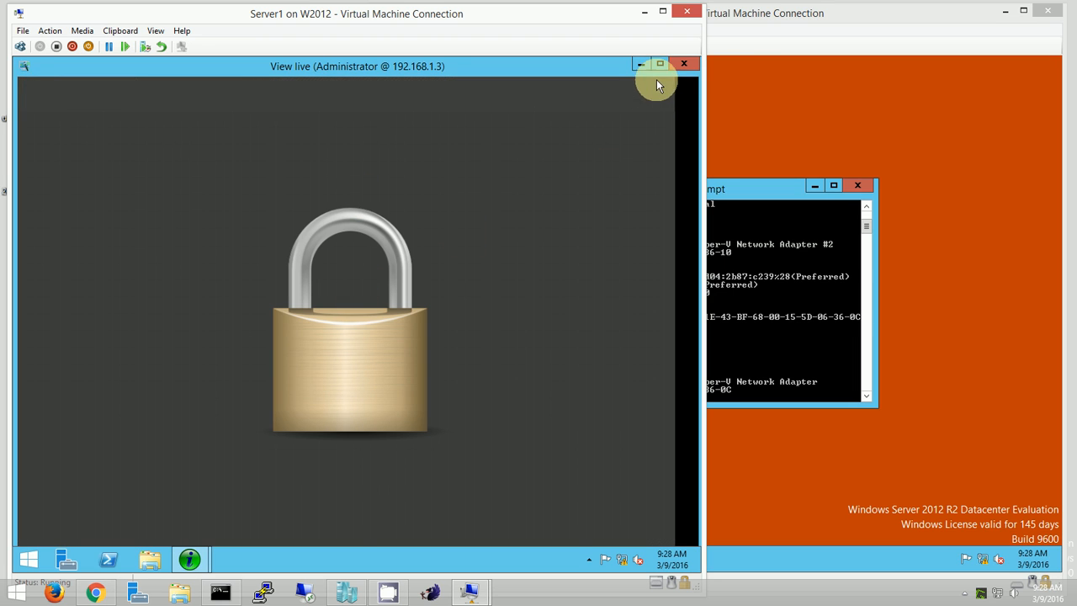
{"action": "mouse_move", "coordinate": [624, 74]}
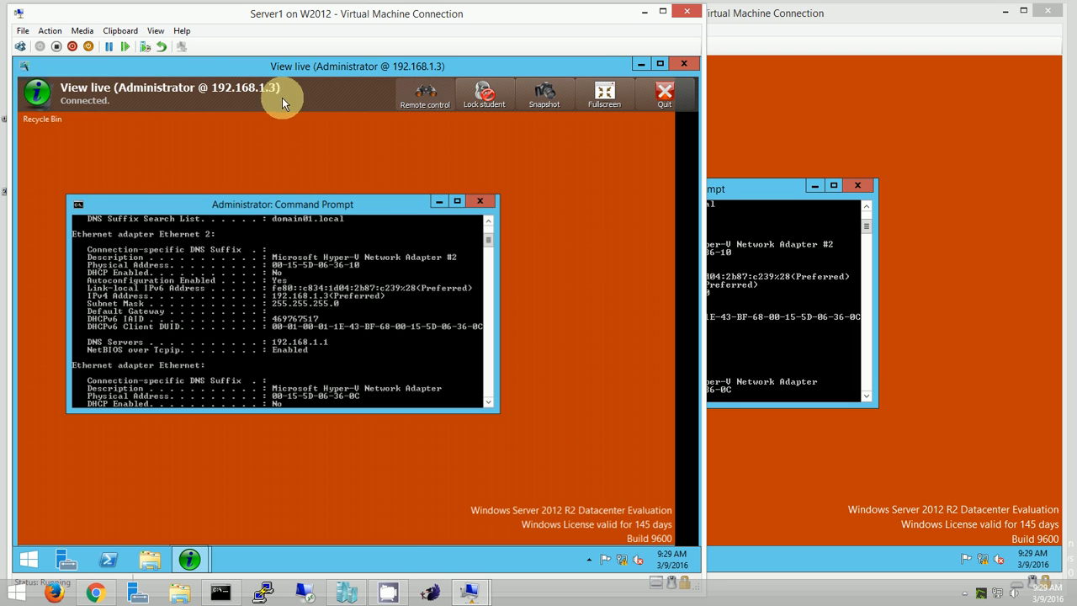
On Server2, move the Command Prompt window and enter several blank command lines to test the live view.
{"action": "left_click", "coordinate": [833, 246]}
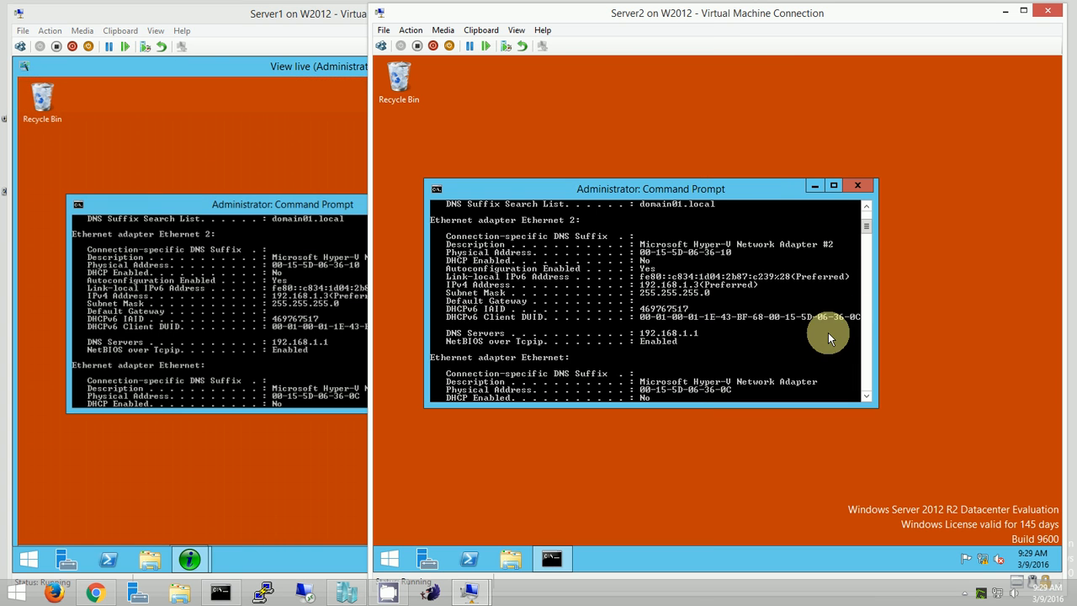
{"action": "left_click_drag", "start_coordinate": [776, 185], "coordinate": [879, 160]}
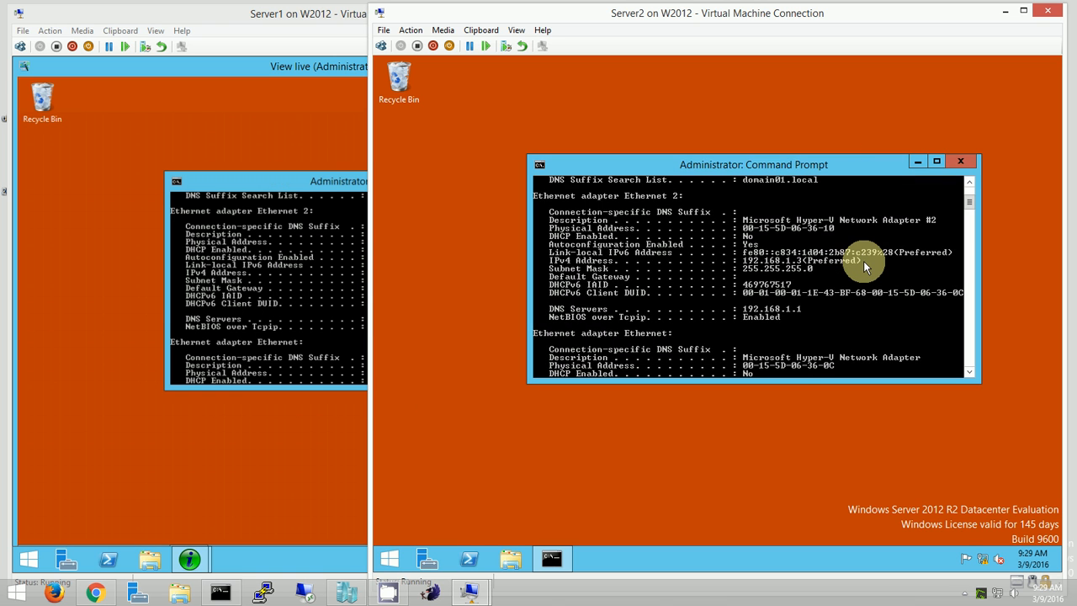
{"action": "key", "text": "Return"}
{"action": "key", "text": "Return"}
{"action": "key", "text": "Return"}
{"action": "key", "text": "Return"}
{"action": "key", "text": "Return"}
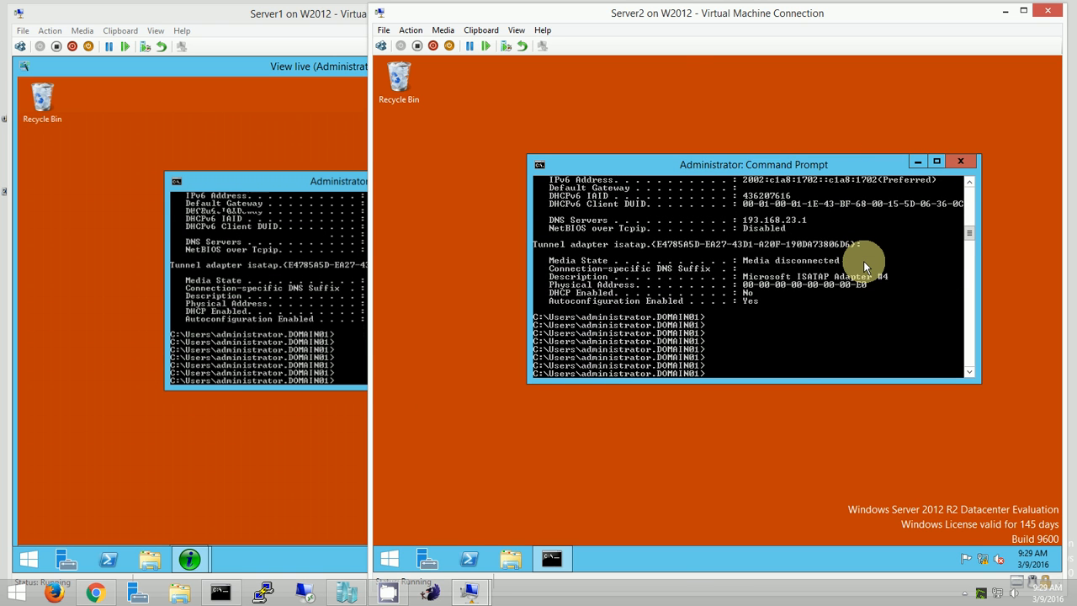
Switch Server1's live view to remote control and move Server2's Command Prompt window through it.
{"action": "left_click", "coordinate": [337, 186]}
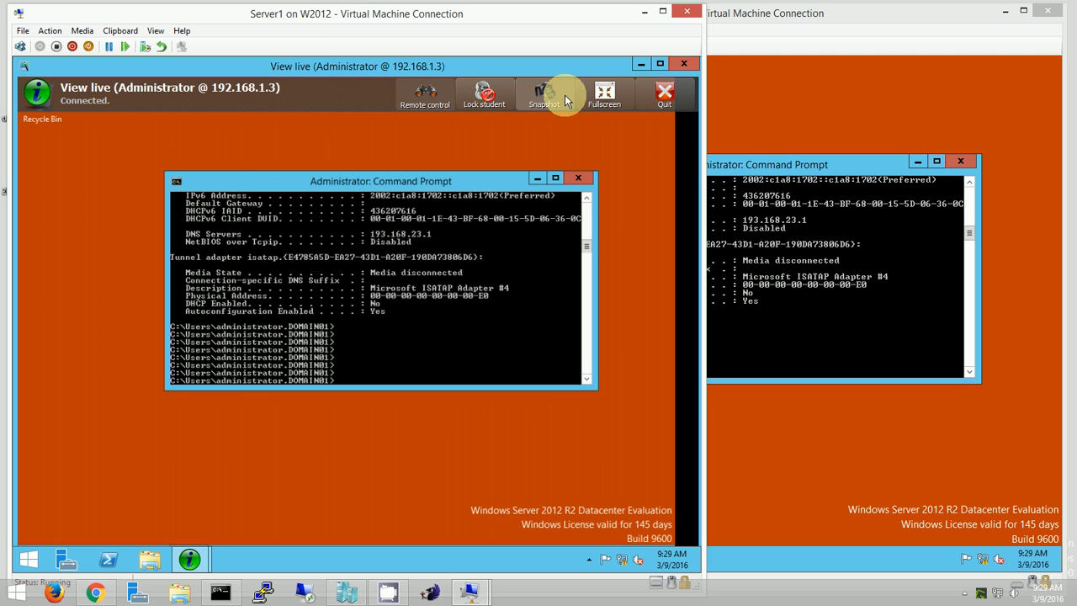
{"action": "left_click", "coordinate": [419, 91]}
{"action": "left_click_drag", "start_coordinate": [356, 229], "coordinate": [409, 120]}
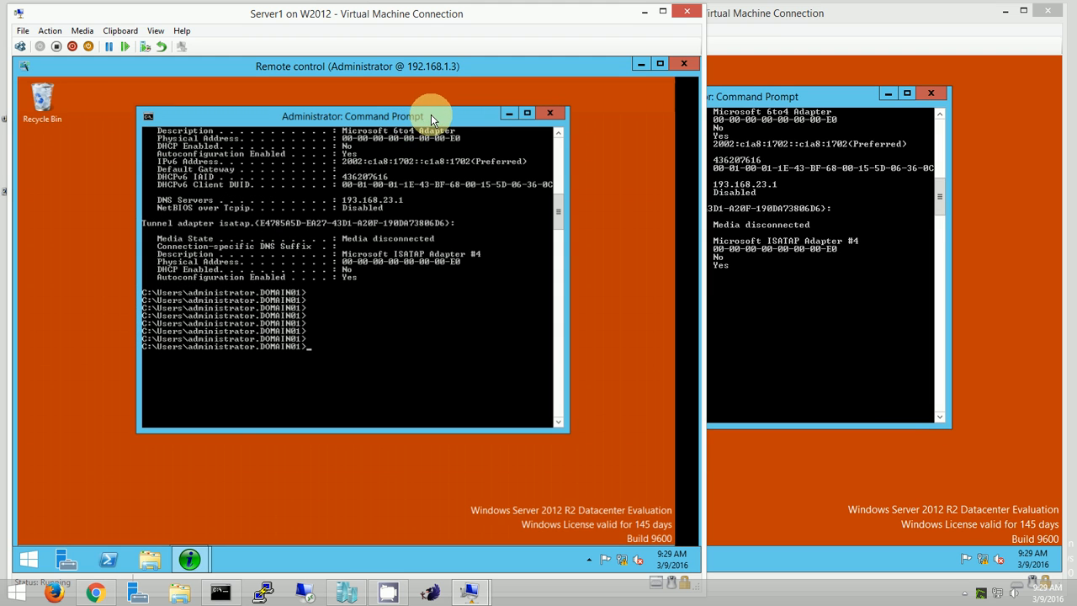
{"action": "left_click_drag", "start_coordinate": [431, 115], "coordinate": [379, 166]}
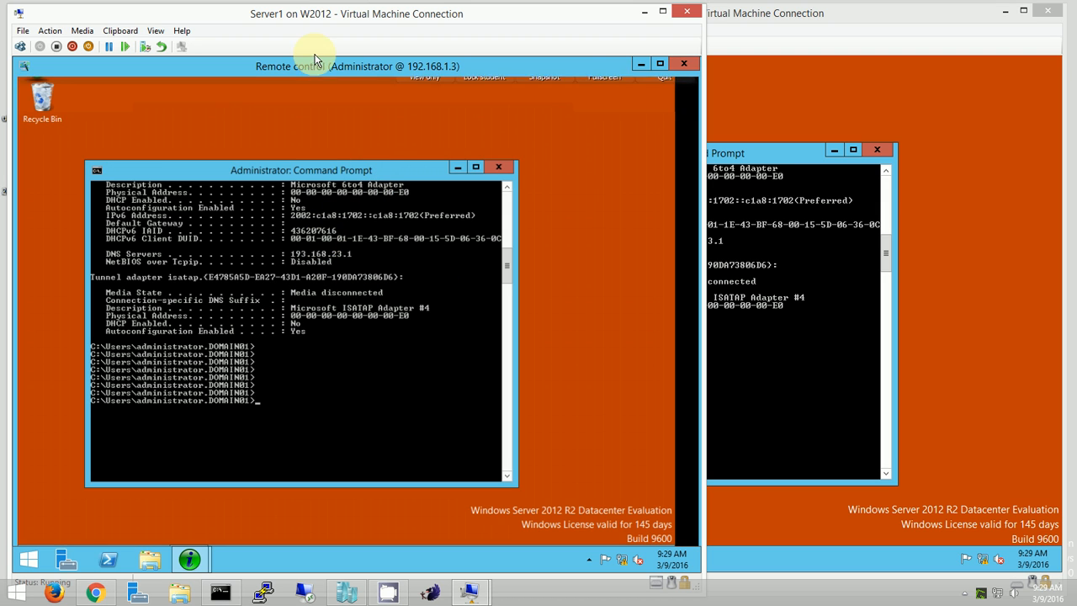
Return Server1's remote session to view-only, move Server2's Command Prompt window to test it, and minimize the live view.
{"action": "mouse_move", "coordinate": [386, 74]}
{"action": "left_click", "coordinate": [424, 92]}
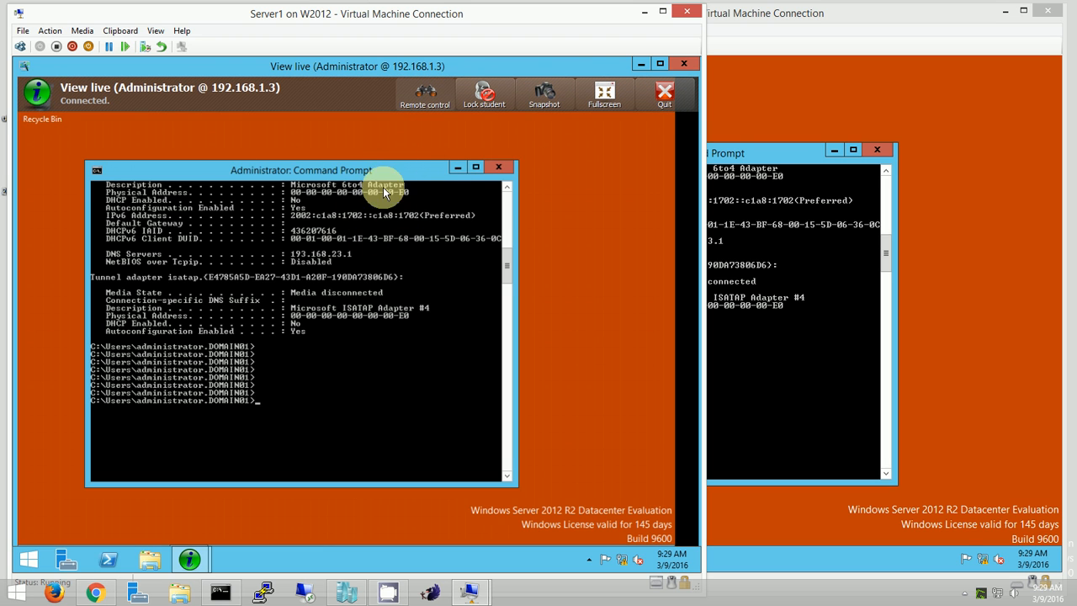
{"action": "left_click", "coordinate": [762, 153]}
{"action": "left_click_drag", "start_coordinate": [864, 123], "coordinate": [864, 118]}
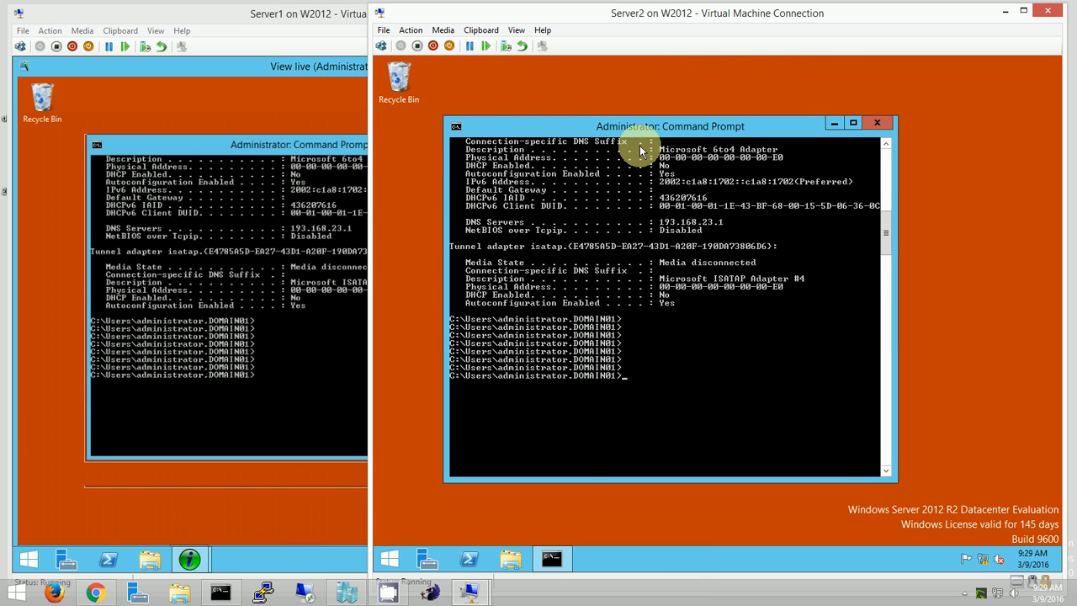
{"action": "left_click", "coordinate": [316, 70]}
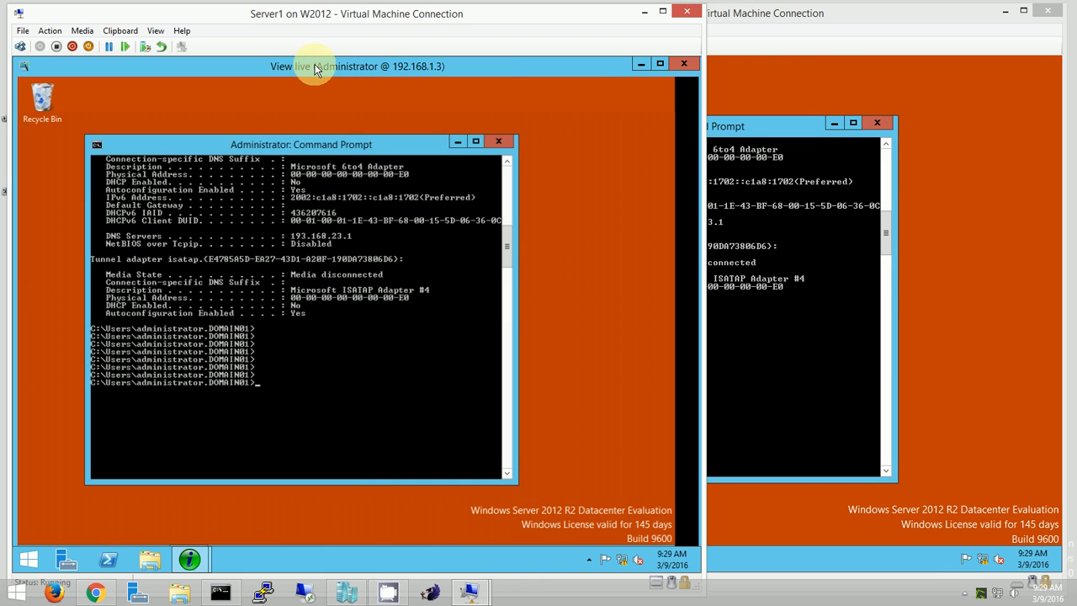
{"action": "left_click", "coordinate": [641, 65]}
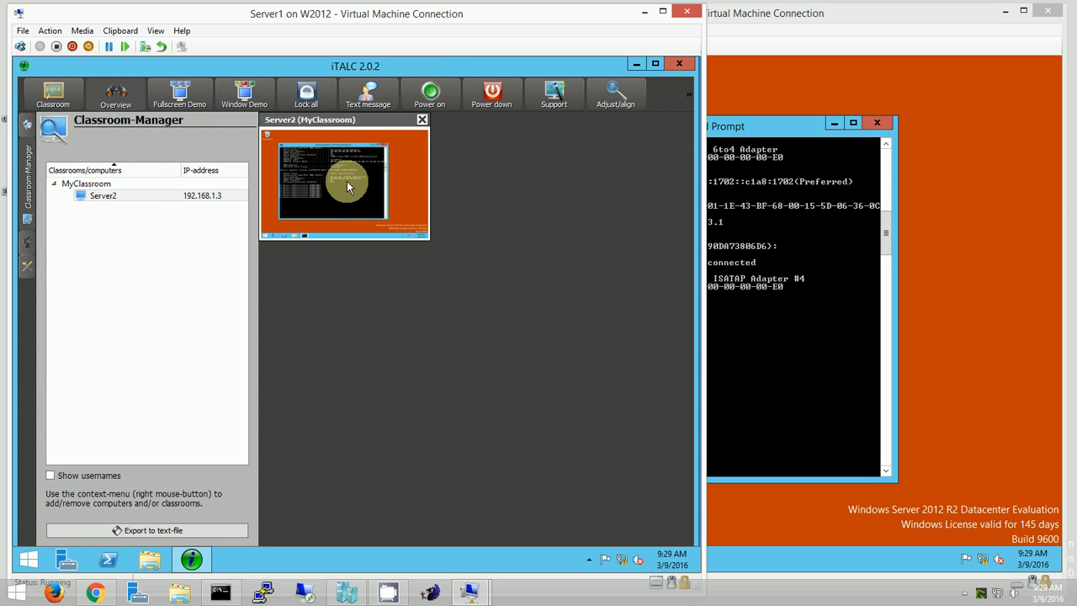
Send the text message "Test Message" to Server2 from its iTALC preview and acknowledge it on Server2.
{"action": "right_click", "coordinate": [346, 181]}
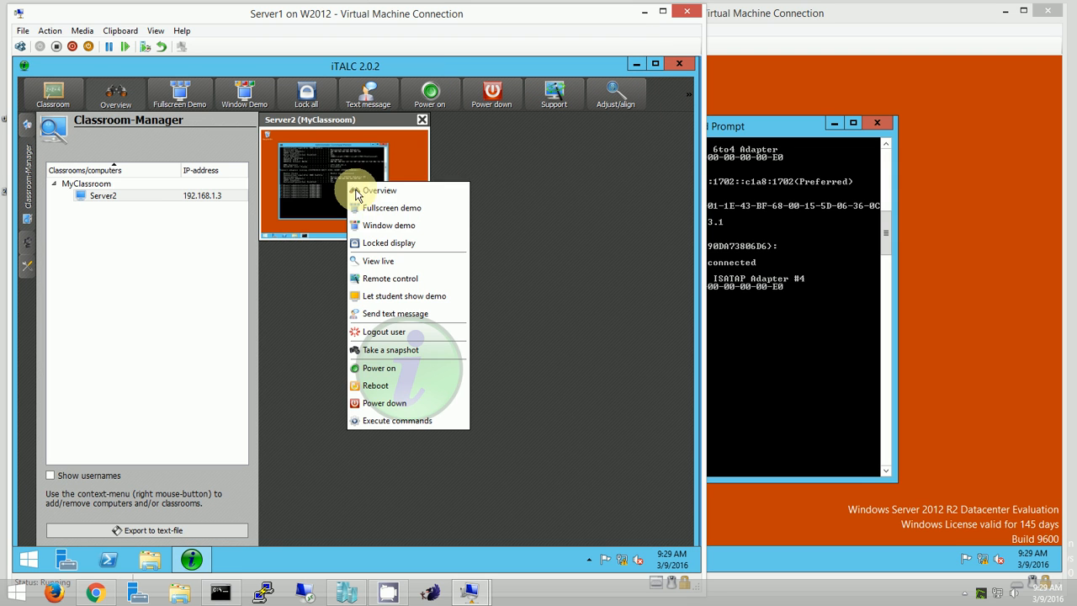
{"action": "left_click", "coordinate": [440, 314]}
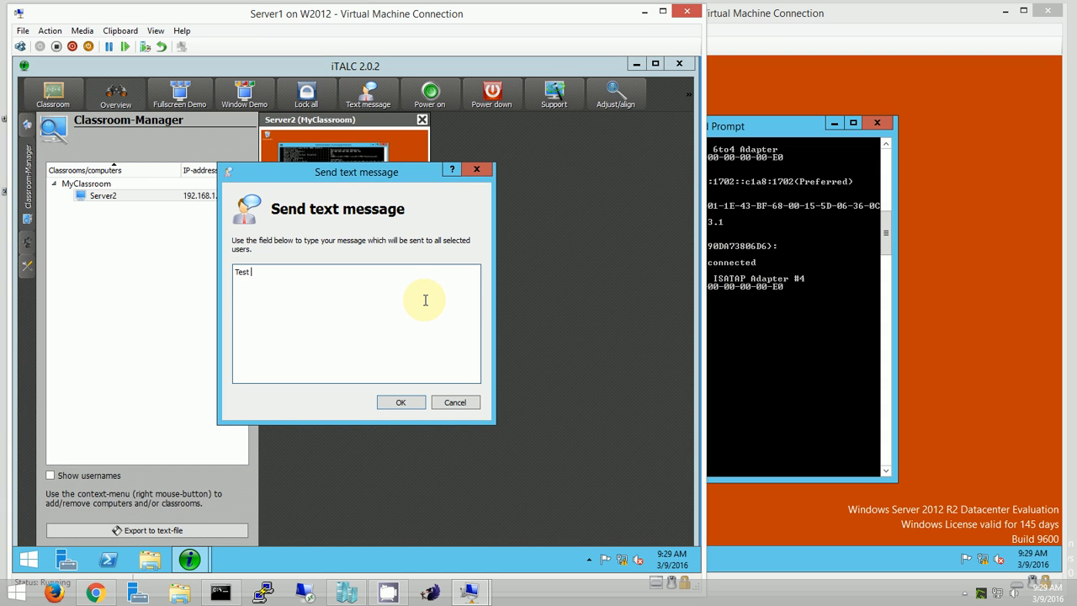
{"action": "left_click", "coordinate": [411, 404]}
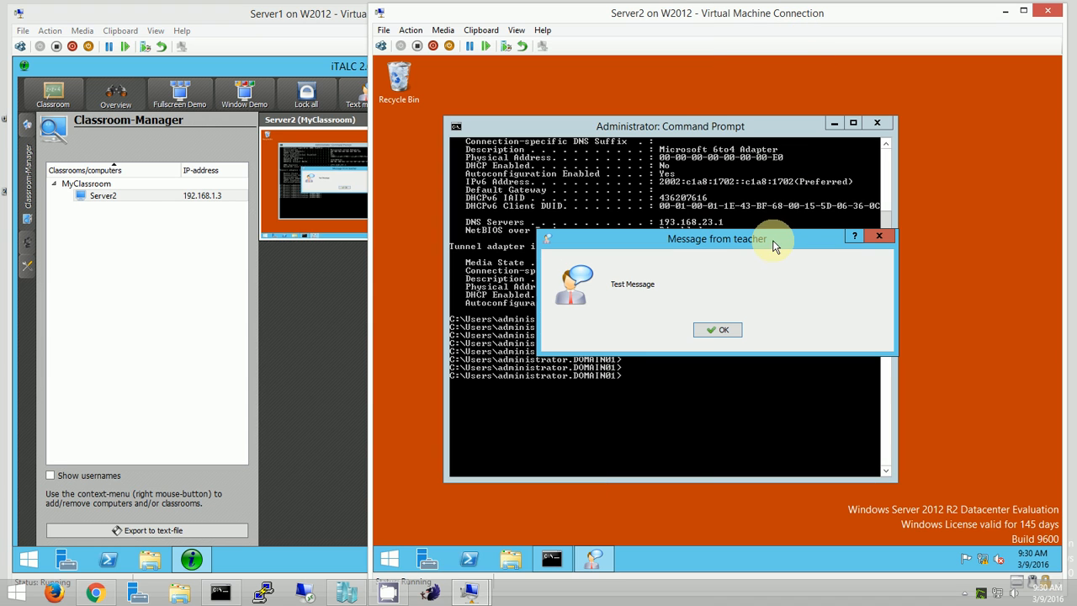
{"action": "left_click", "coordinate": [775, 241]}
{"action": "left_click", "coordinate": [723, 329]}
Reboot Server2 from its preview in iTALC on Server1 and confirm the reboot.
{"action": "left_click", "coordinate": [294, 181]}
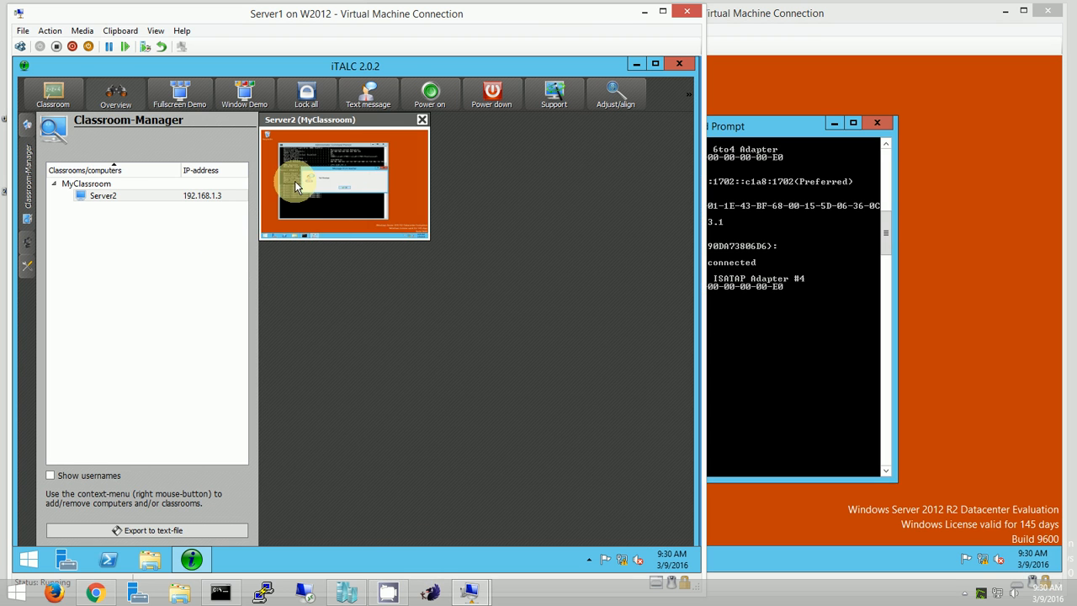
{"action": "right_click", "coordinate": [327, 178]}
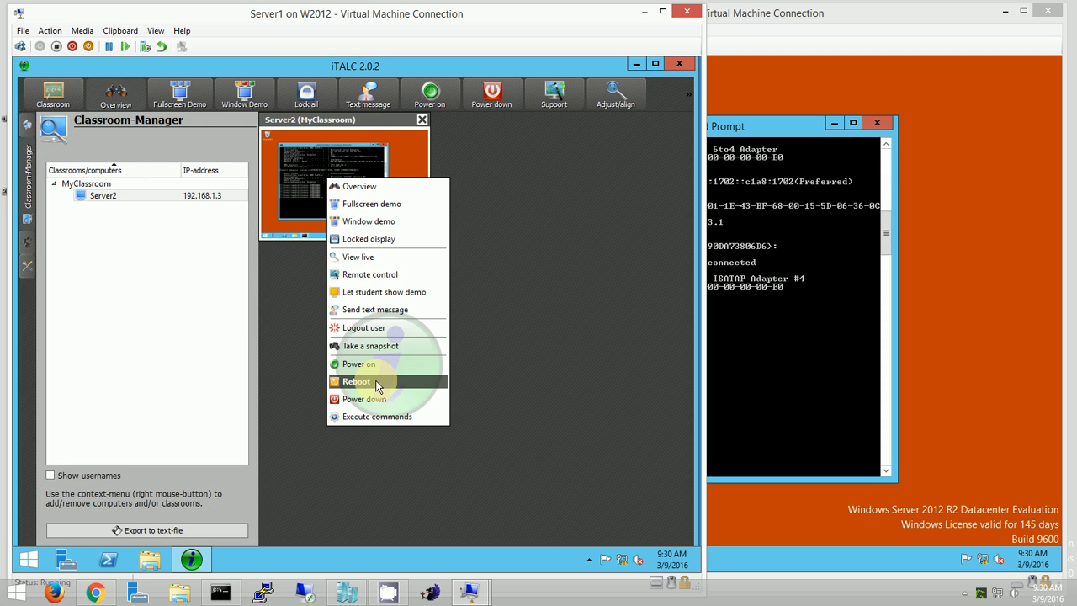
{"action": "left_click", "coordinate": [378, 384]}
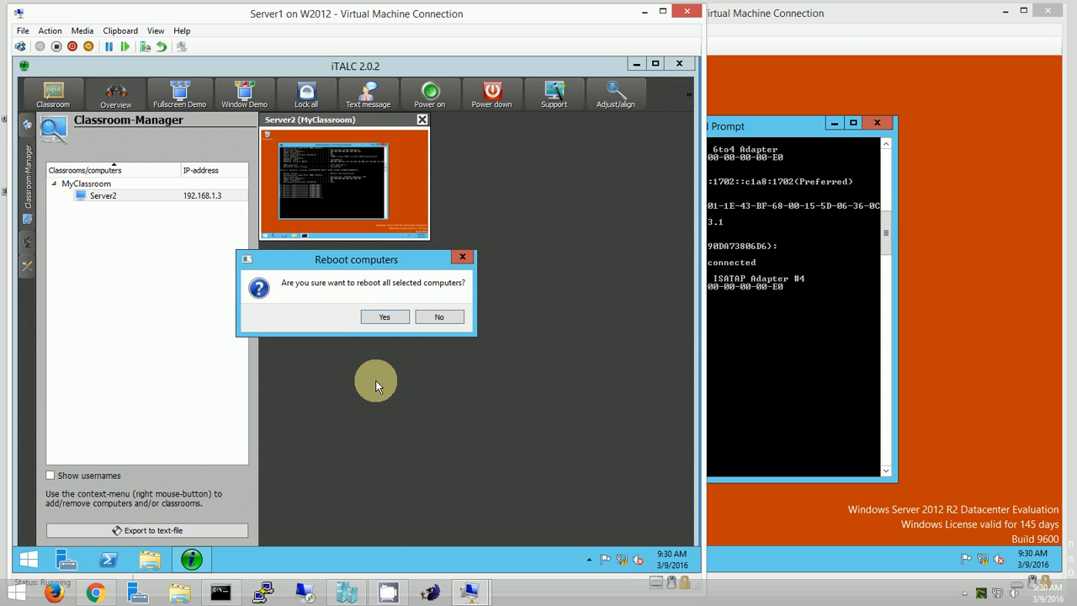
{"action": "left_click", "coordinate": [384, 317]}
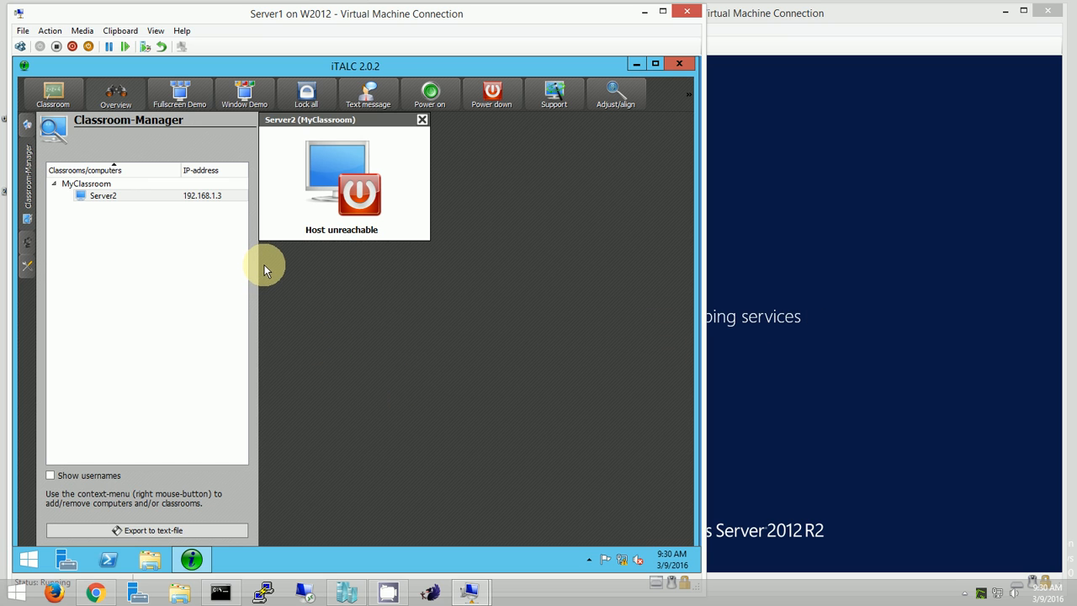
Review the actions available for the Server2 computer and for the whole MyClassroom classroom in the Classroom-Manager.
{"action": "left_click", "coordinate": [101, 197]}
{"action": "right_click", "coordinate": [101, 197]}
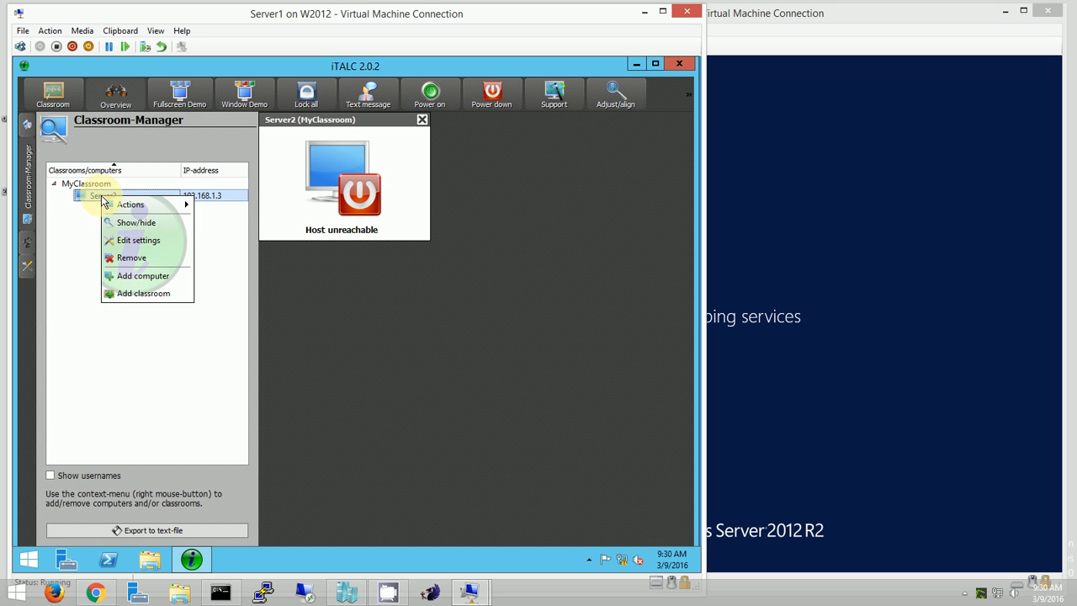
{"action": "mouse_move", "coordinate": [146, 204]}
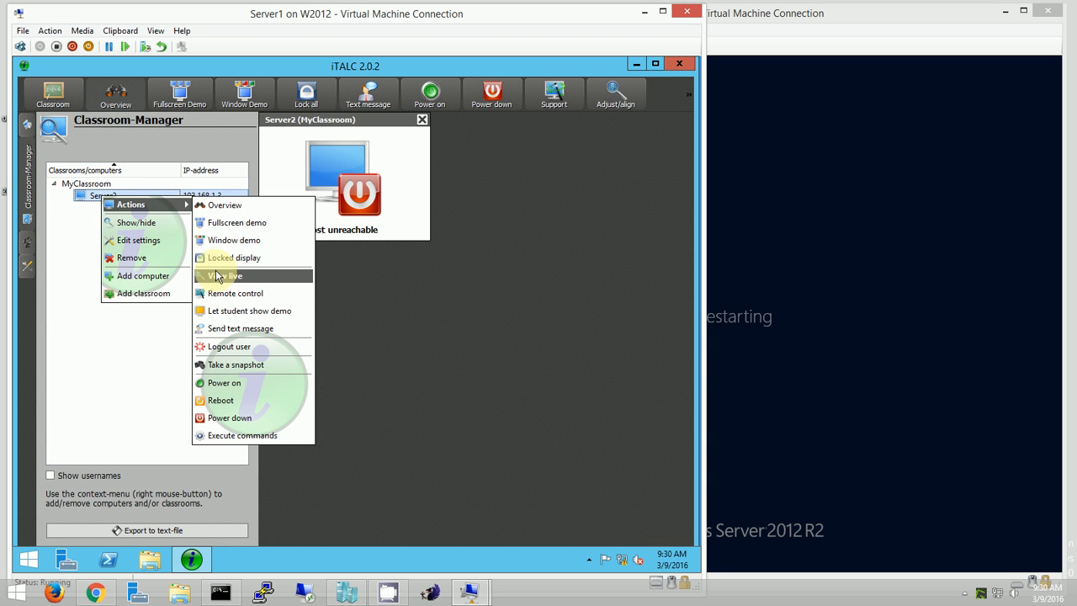
{"action": "left_click", "coordinate": [101, 184]}
{"action": "right_click", "coordinate": [103, 185]}
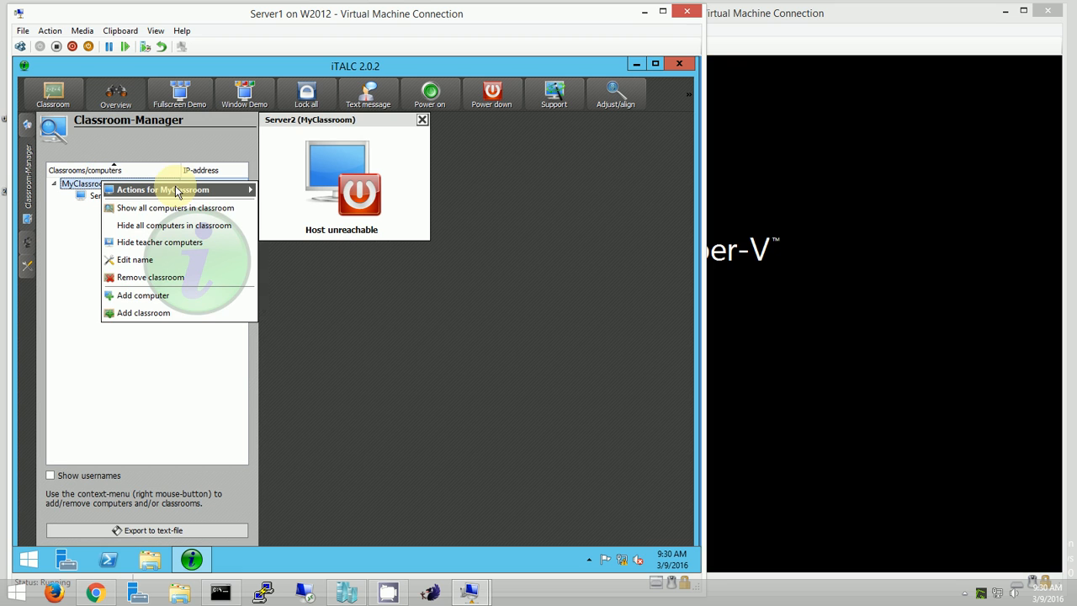
{"action": "mouse_move", "coordinate": [181, 190]}
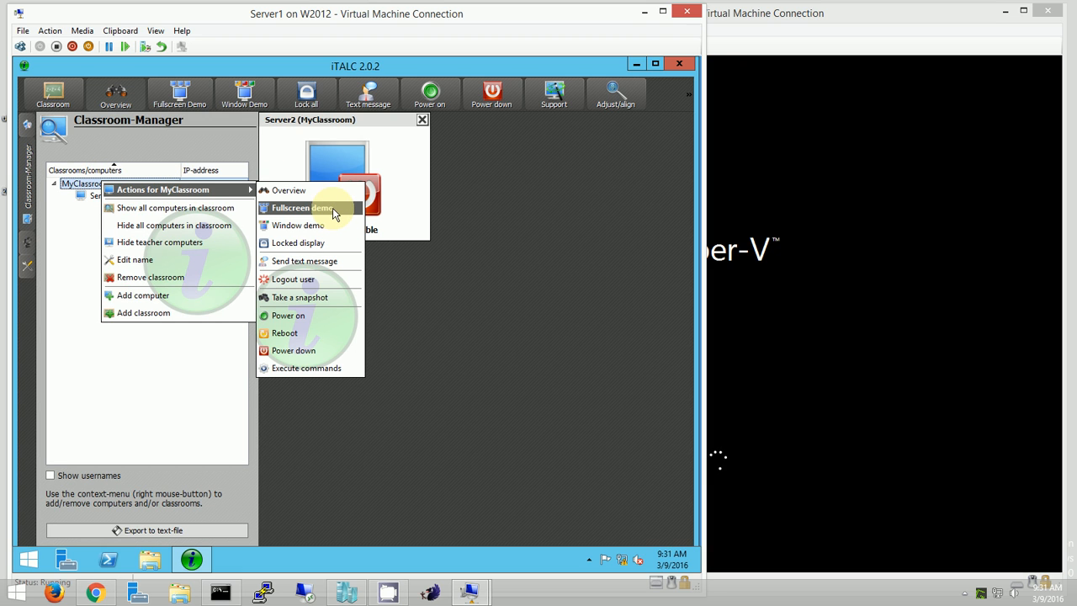
{"action": "left_click", "coordinate": [292, 207]}
{"action": "left_click", "coordinate": [107, 201]}
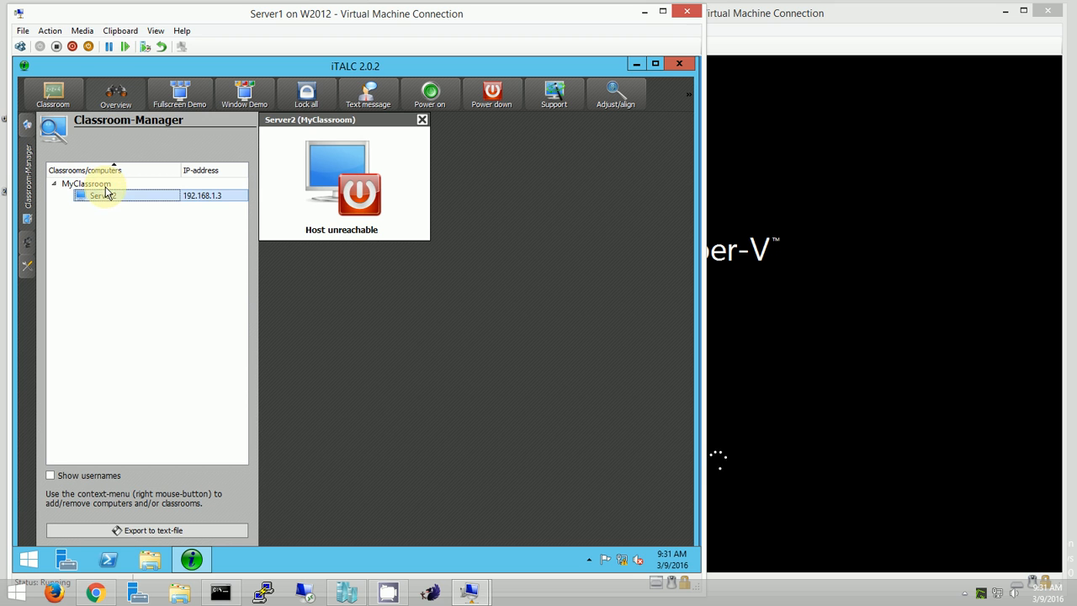
{"action": "right_click", "coordinate": [104, 183]}
{"action": "mouse_move", "coordinate": [181, 194]}
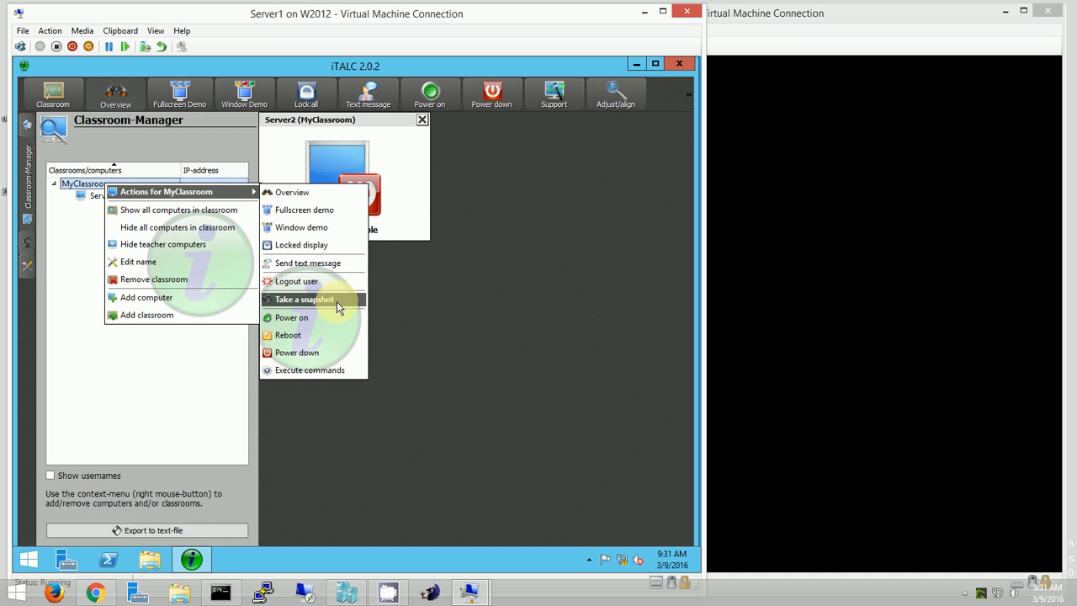
{"action": "left_click", "coordinate": [103, 196]}
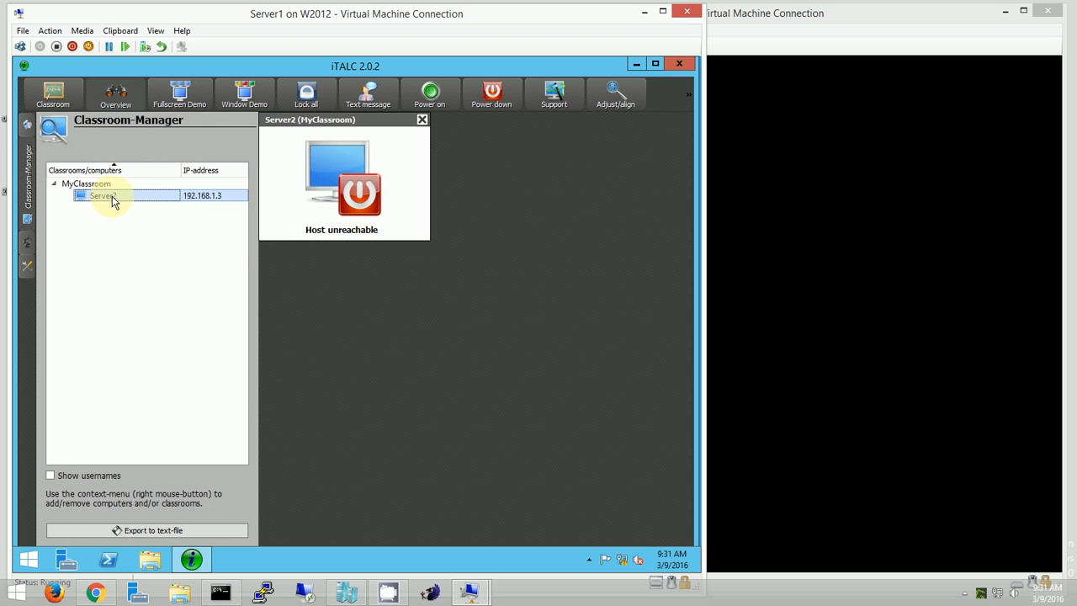
Check Server2's restart and sign in there by entering the administrator account's password.
{"action": "left_click", "coordinate": [822, 20]}
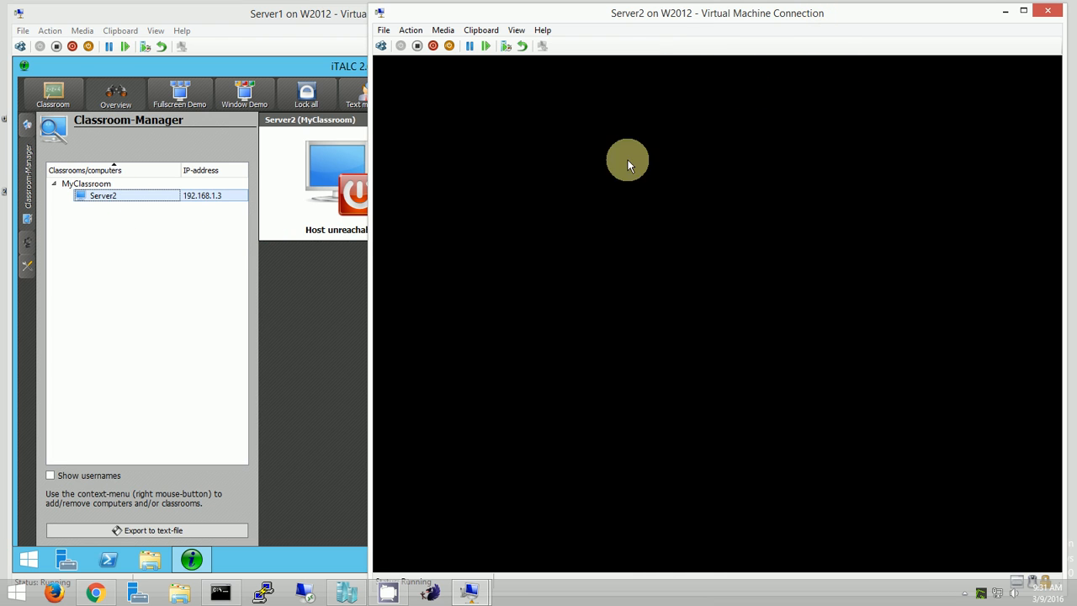
{"action": "left_click", "coordinate": [295, 236]}
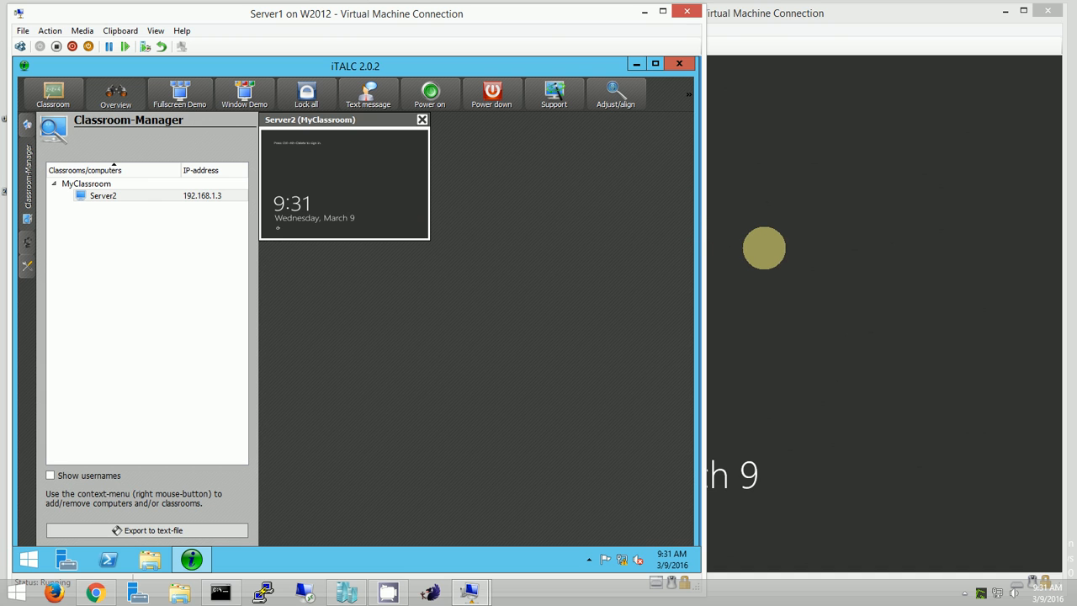
{"action": "left_click", "coordinate": [764, 247]}
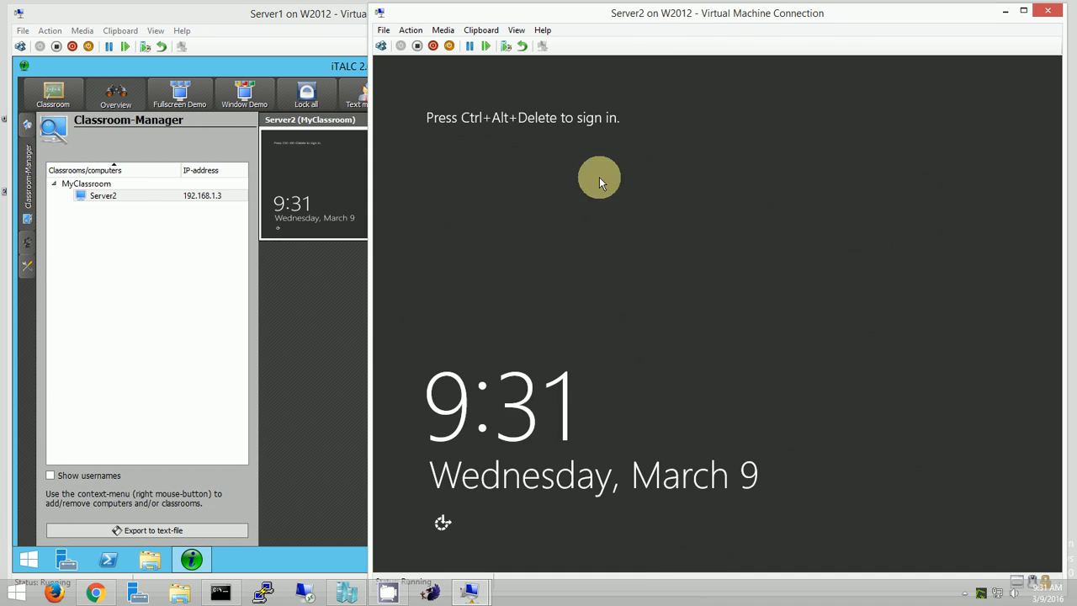
{"action": "left_click", "coordinate": [381, 45]}
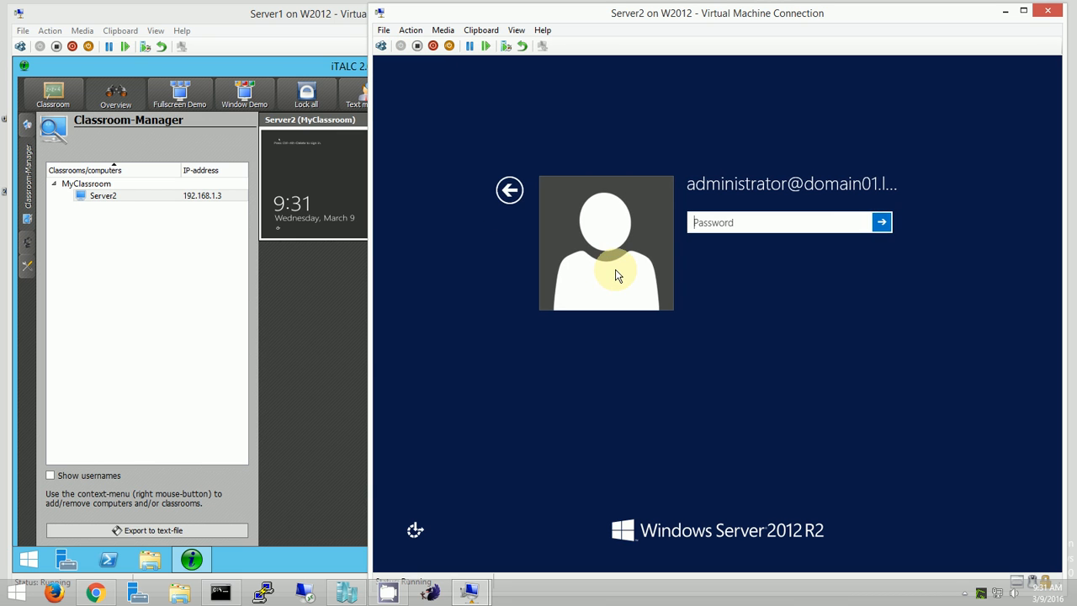
{"action": "key", "text": "Return"}
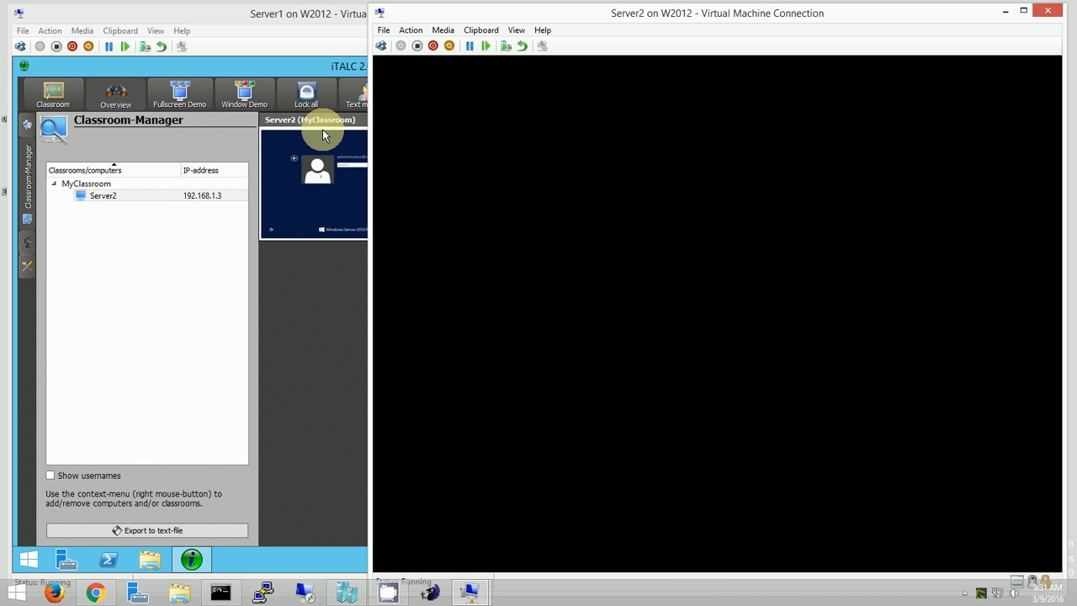
On Server1, reposition the Server2 preview and adjust and align it to fill the iTALC overview area.
{"action": "left_click", "coordinate": [323, 131]}
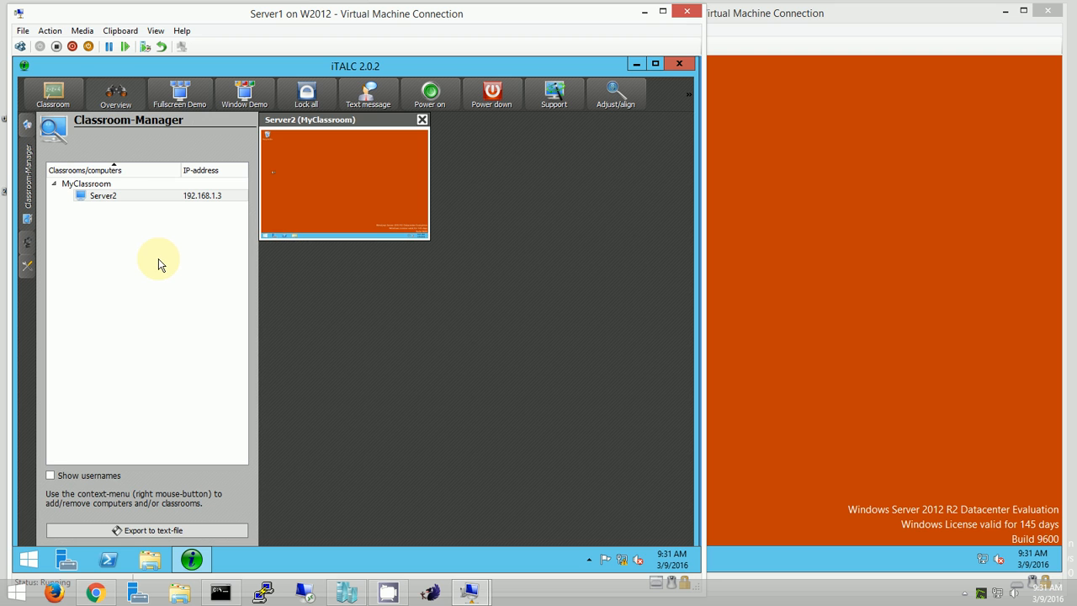
{"action": "left_click_drag", "start_coordinate": [354, 120], "coordinate": [374, 229]}
{"action": "left_click", "coordinate": [611, 99]}
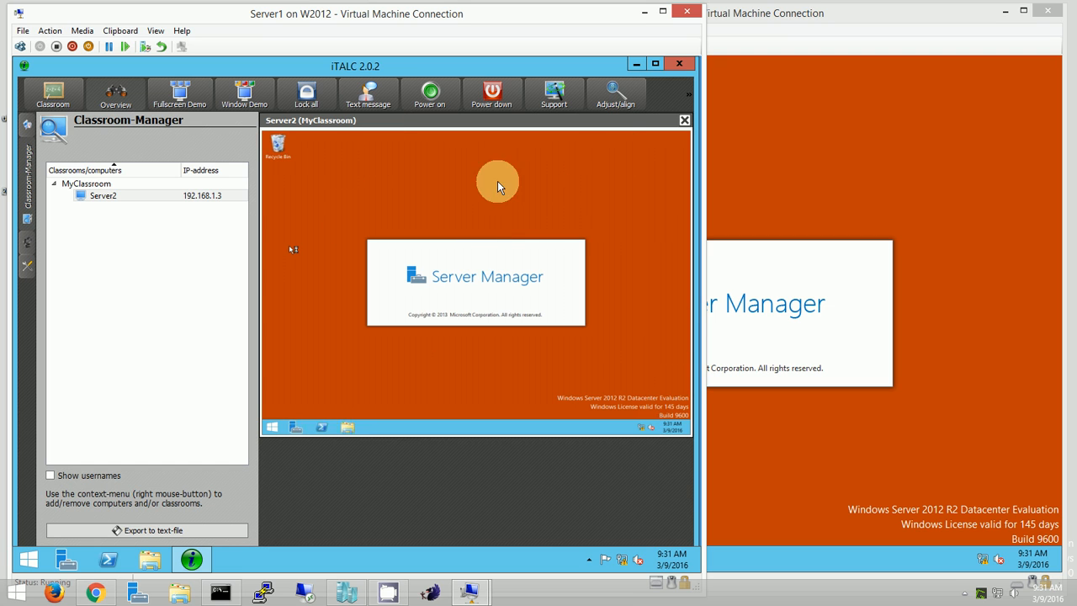
Take a snapshot of Server2 from the Classroom-Manager list.
{"action": "left_click", "coordinate": [114, 200]}
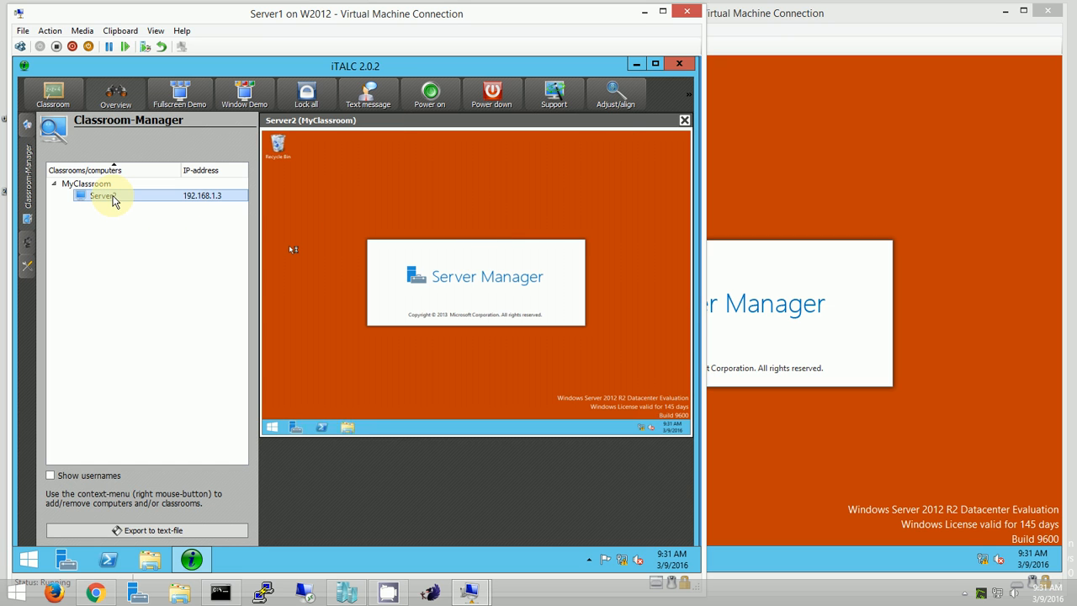
{"action": "right_click", "coordinate": [113, 201]}
{"action": "mouse_move", "coordinate": [149, 206]}
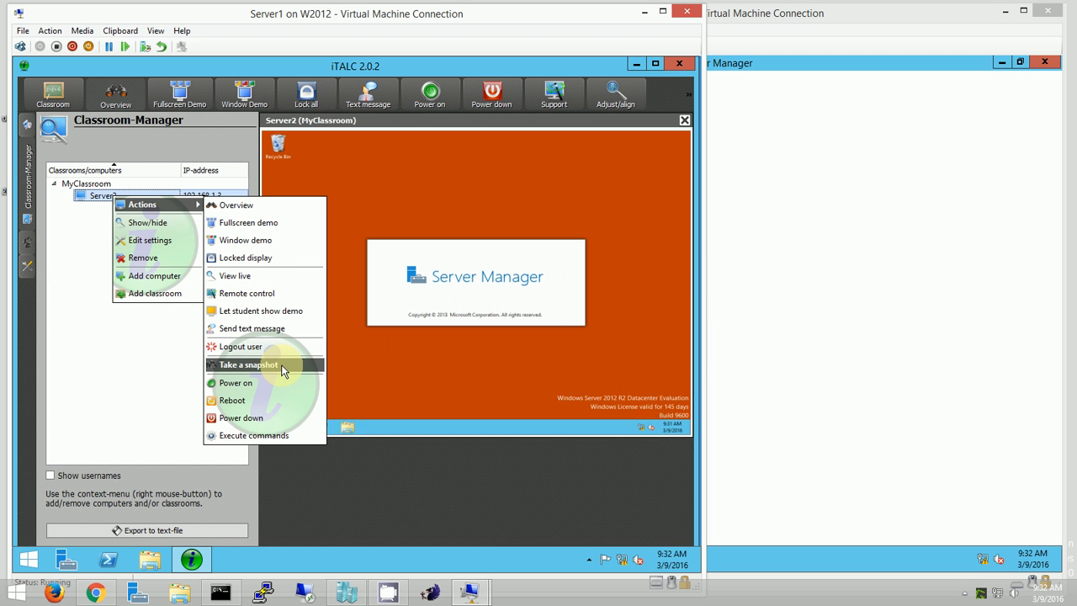
{"action": "left_click", "coordinate": [282, 367]}
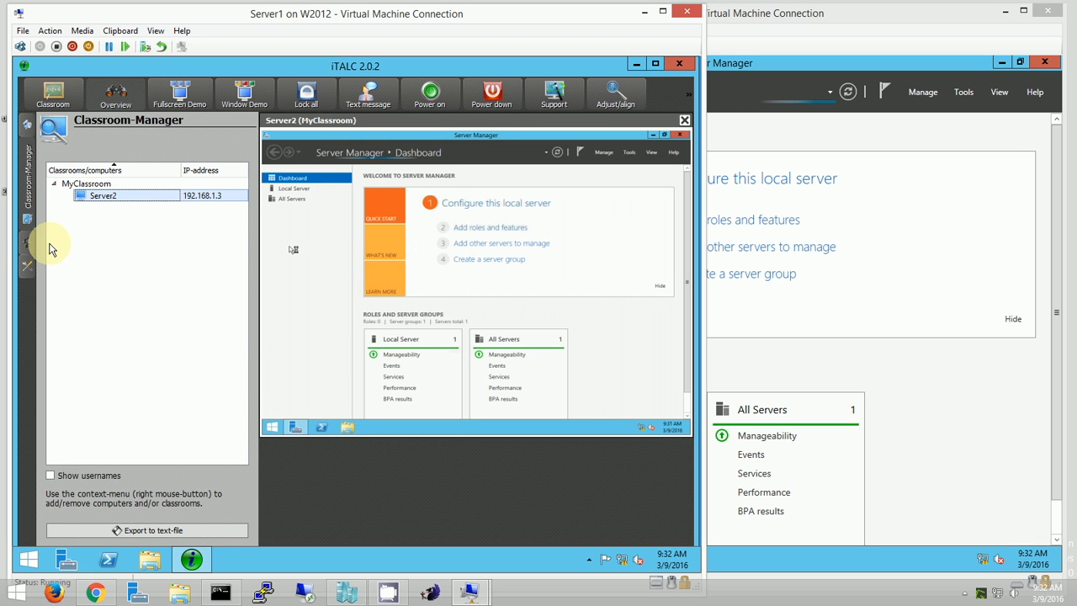
Show the saved Server2 snapshot in a maximized window, close it, and delete the snapshot.
{"action": "left_click", "coordinate": [30, 247]}
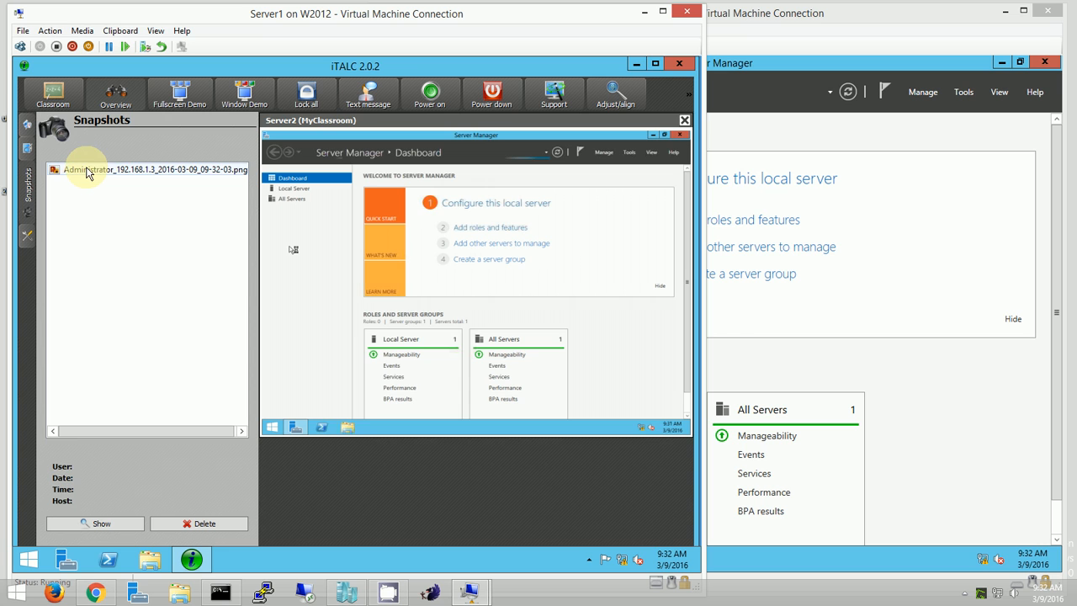
{"action": "left_click", "coordinate": [87, 171]}
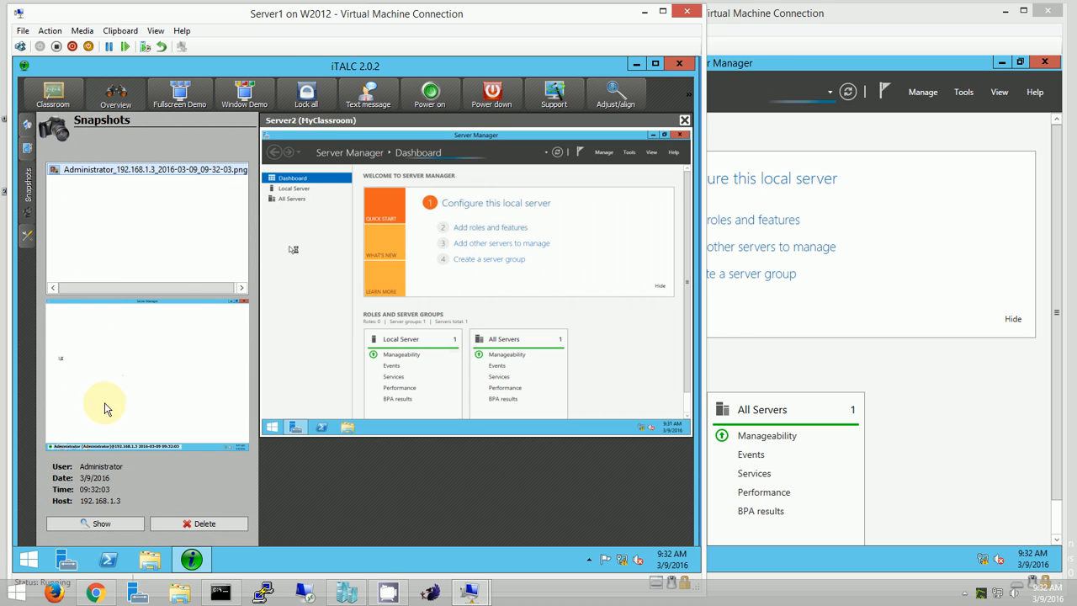
{"action": "left_click", "coordinate": [120, 528]}
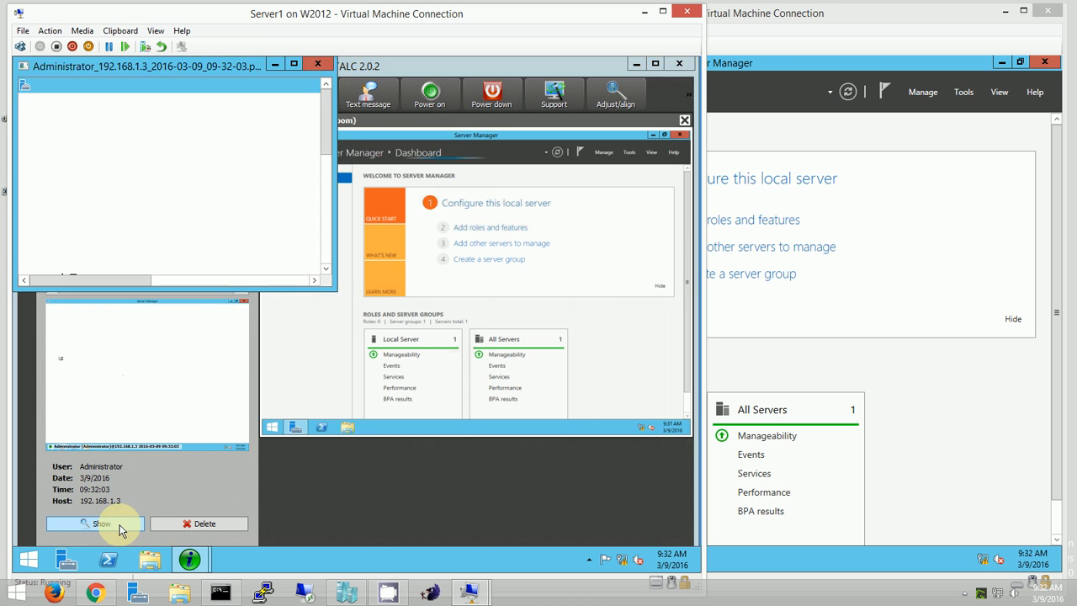
{"action": "left_click", "coordinate": [294, 61]}
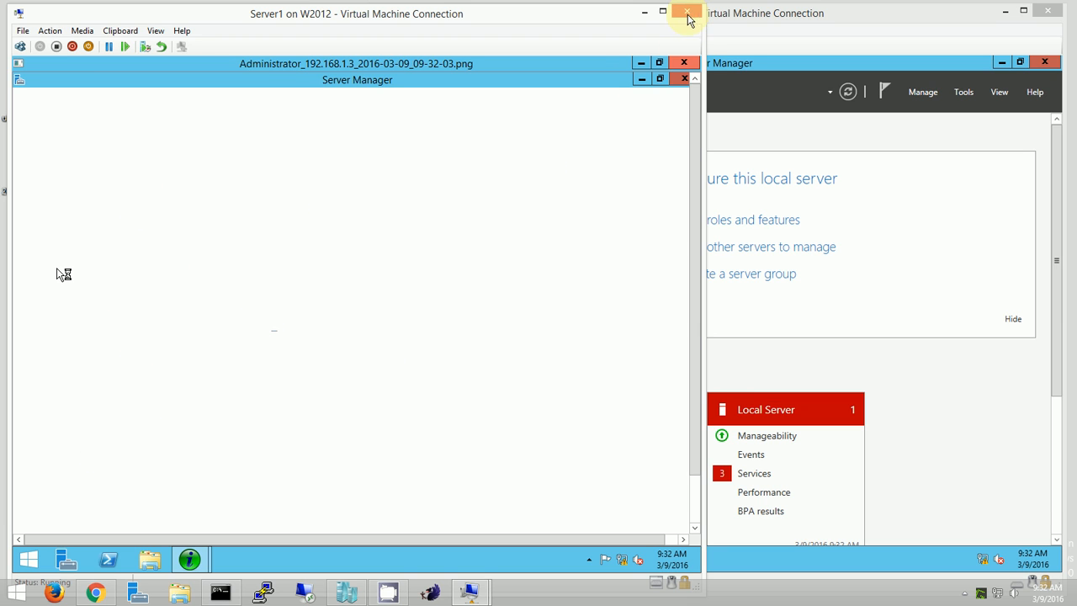
{"action": "mouse_move", "coordinate": [694, 60]}
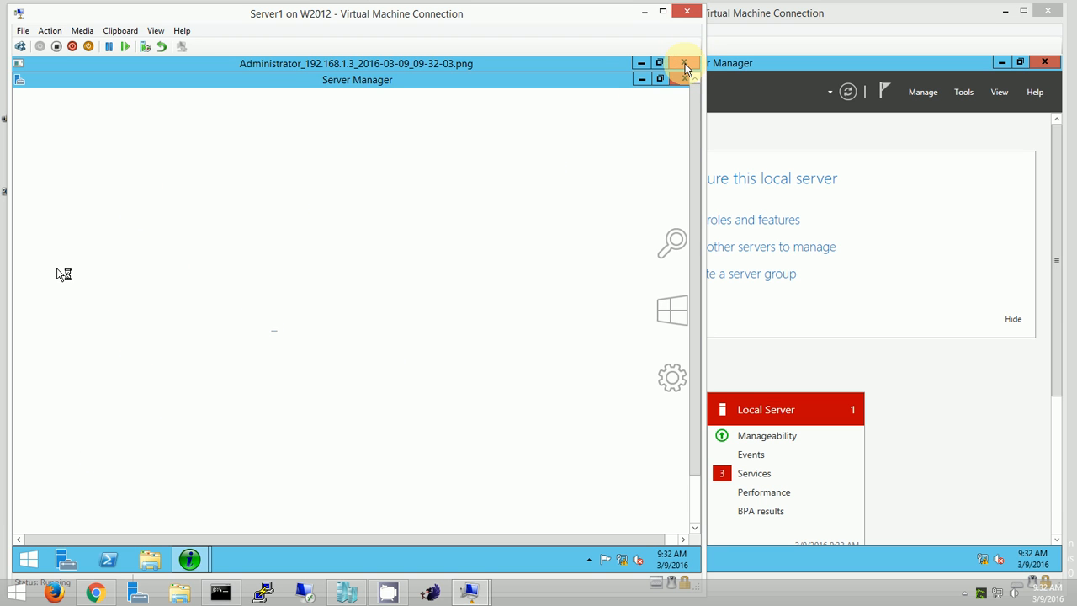
{"action": "left_click", "coordinate": [684, 63]}
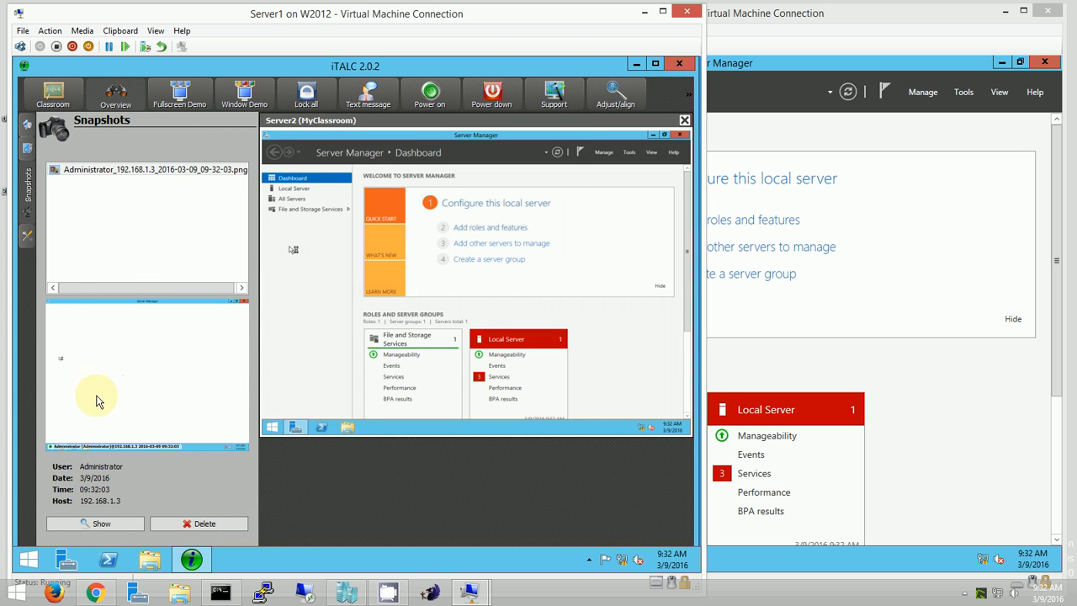
{"action": "left_click", "coordinate": [177, 525]}
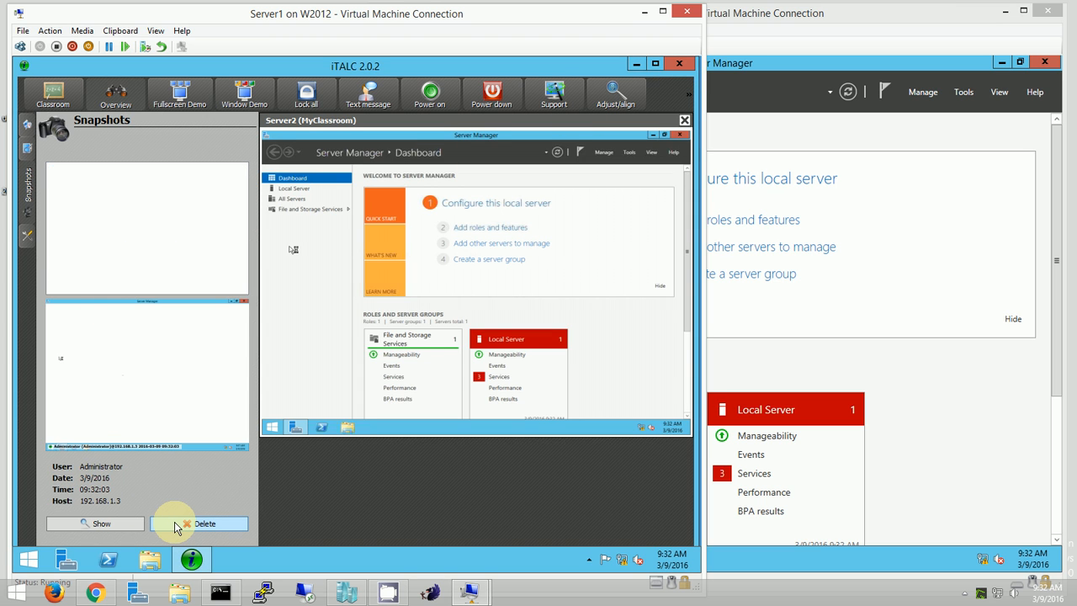
Collapse the Classroom-Manager sidebar and adjust and align the Server2 preview to the enlarged overview area.
{"action": "left_click", "coordinate": [28, 157]}
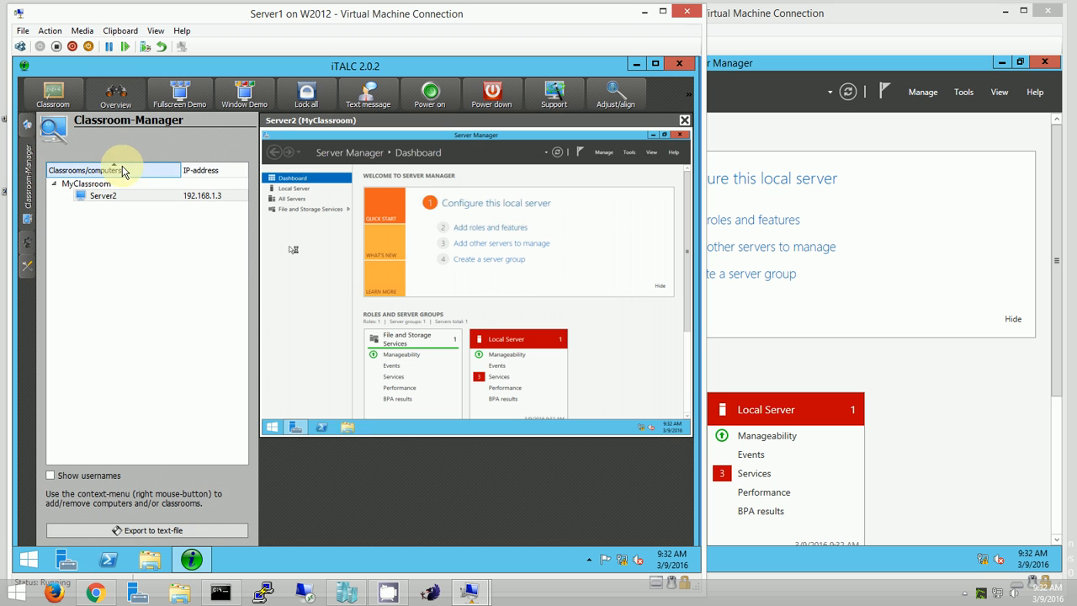
{"action": "left_click", "coordinate": [26, 163]}
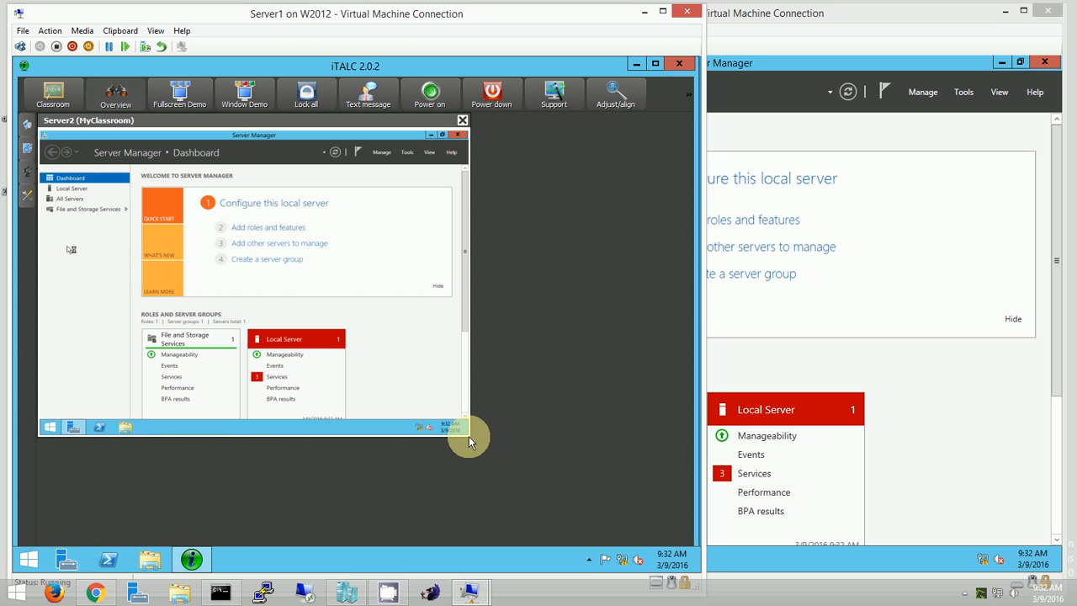
{"action": "left_click", "coordinate": [609, 99]}
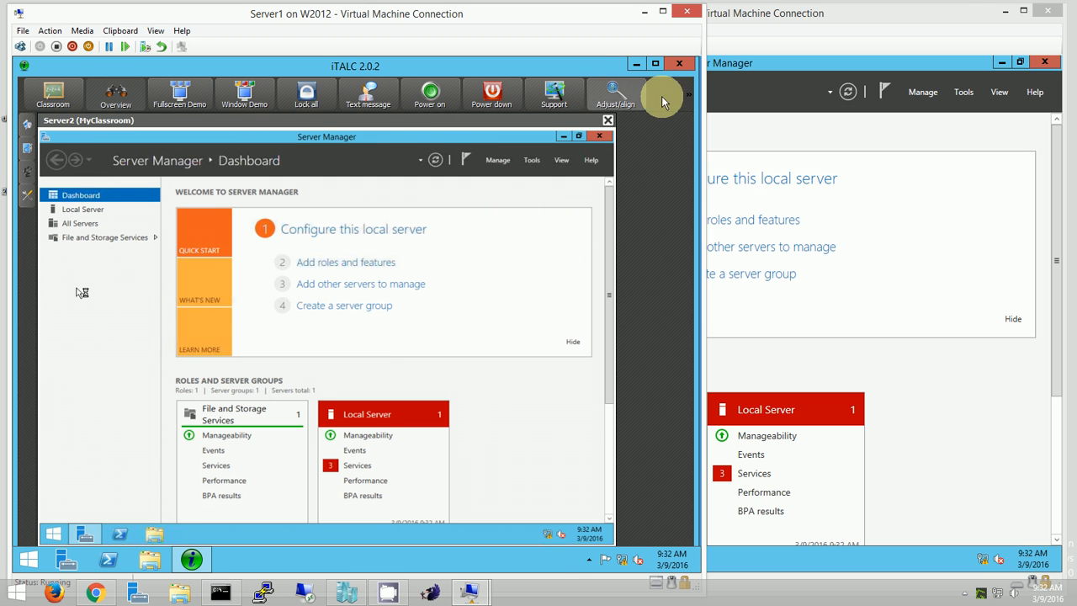
Apply Auto view to the iTALC overview and close iTALC to return to Server1's desktop.
{"action": "left_click", "coordinate": [688, 95]}
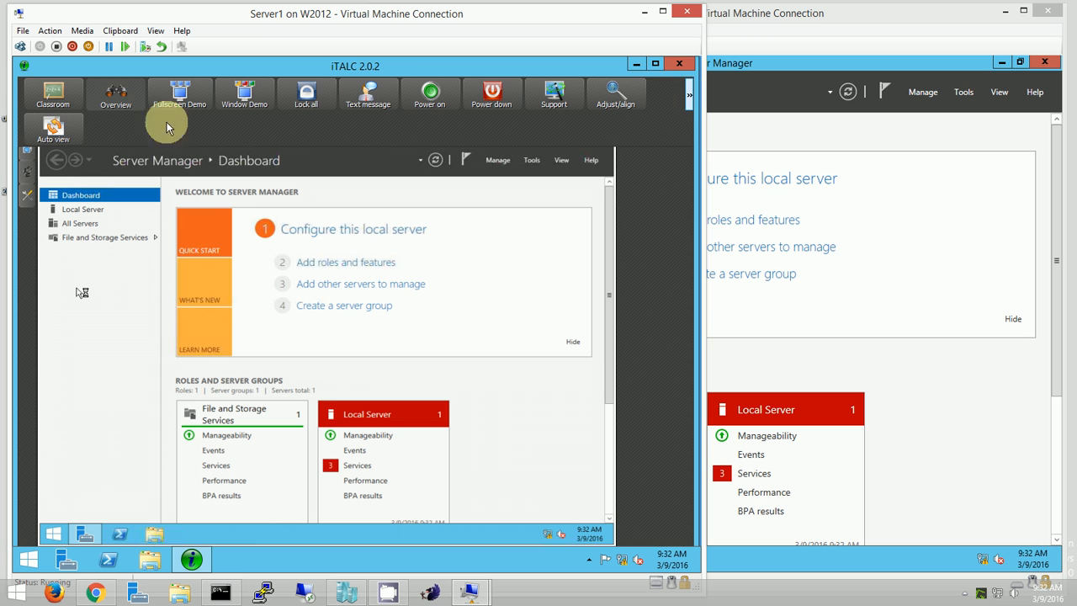
{"action": "left_click", "coordinate": [53, 132]}
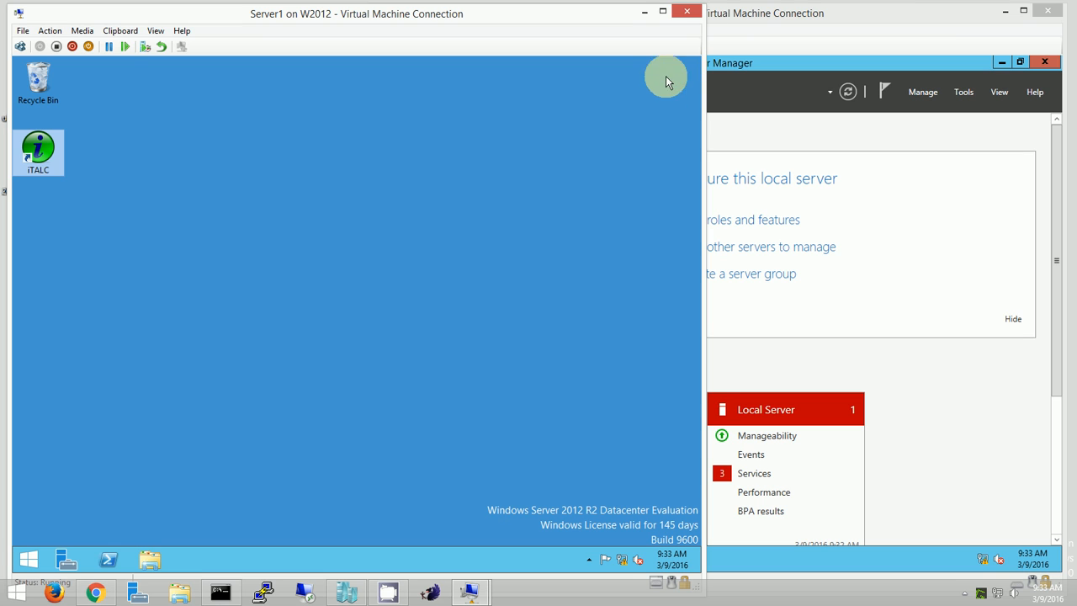
{"action": "left_click", "coordinate": [413, 316]}
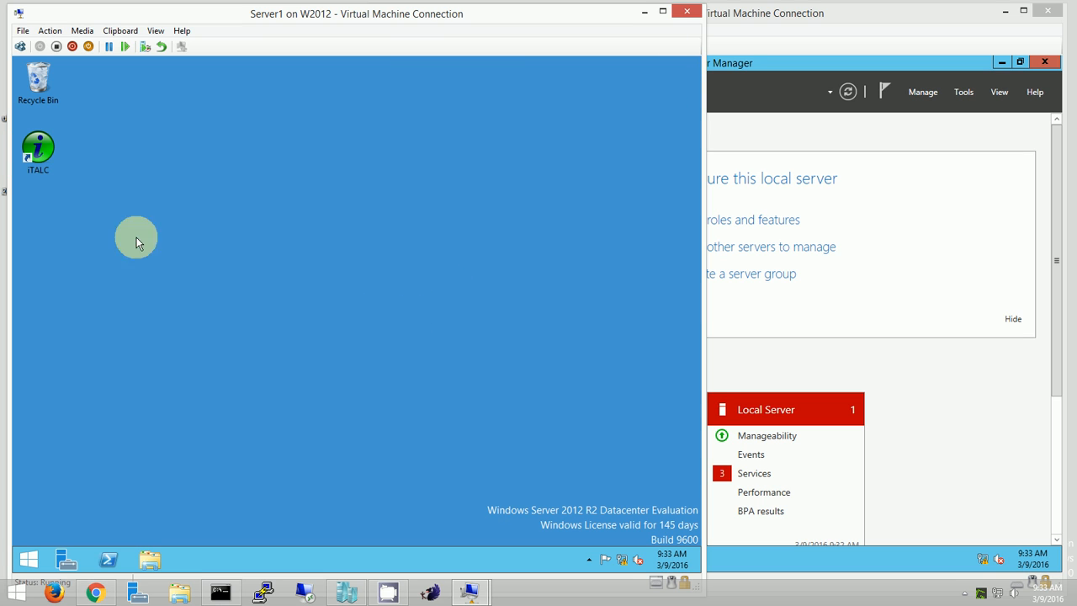